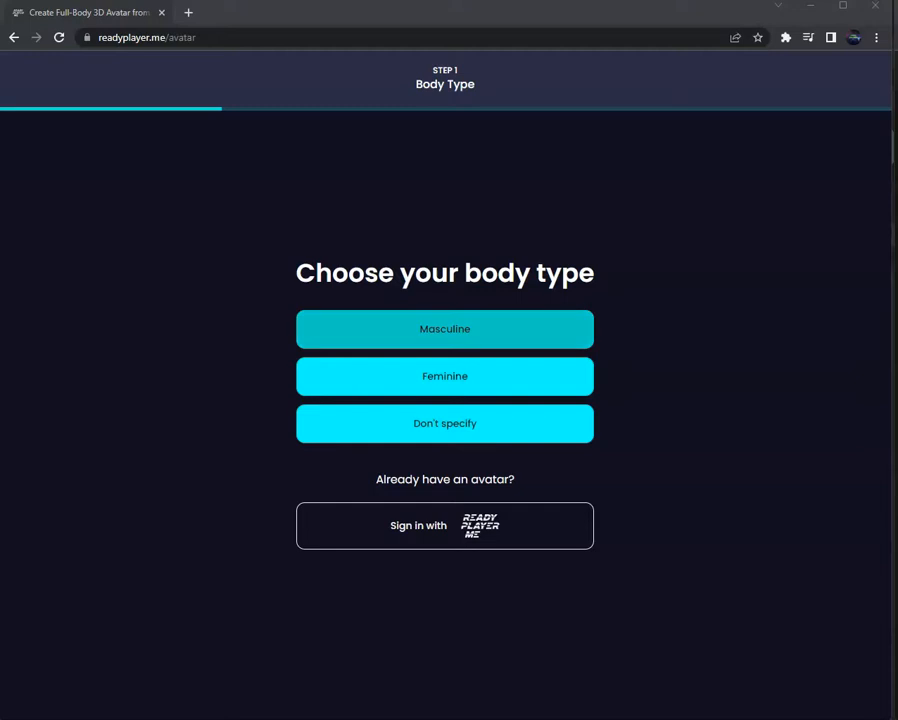
Start an avatar with the masculine body type and make its skin tone one shade darker.
click(445, 329)
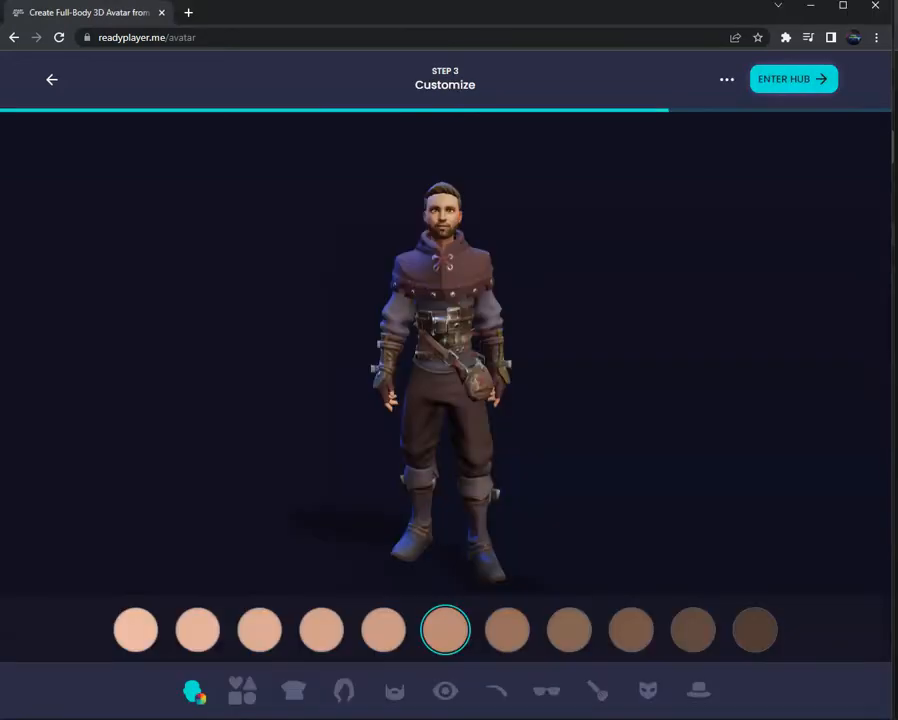
click(507, 630)
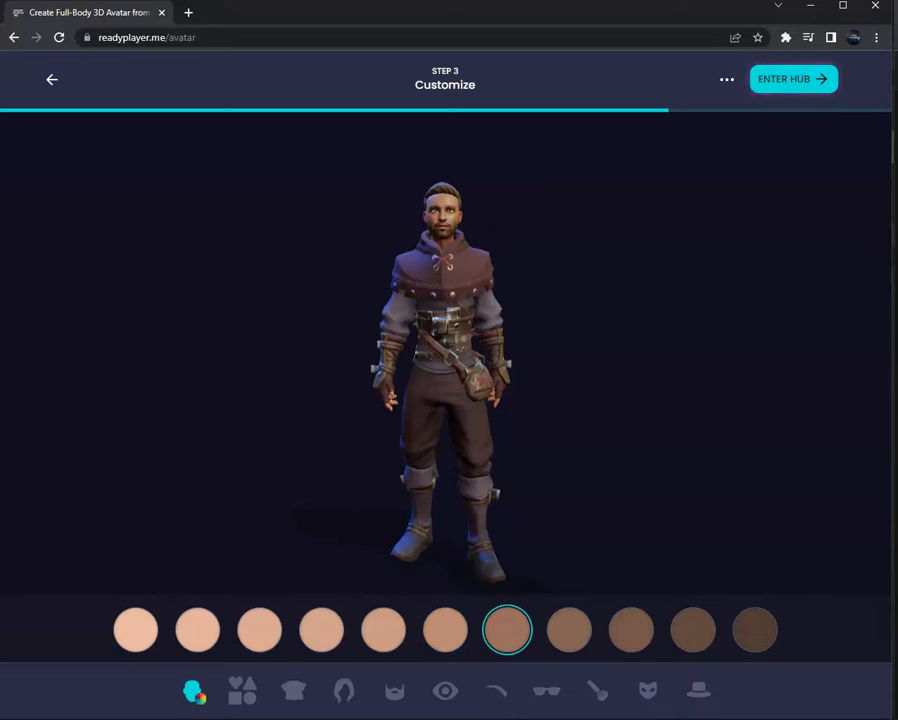
Try on the light grey hoodie outfit with dark trousers and white sneakers.
click(293, 691)
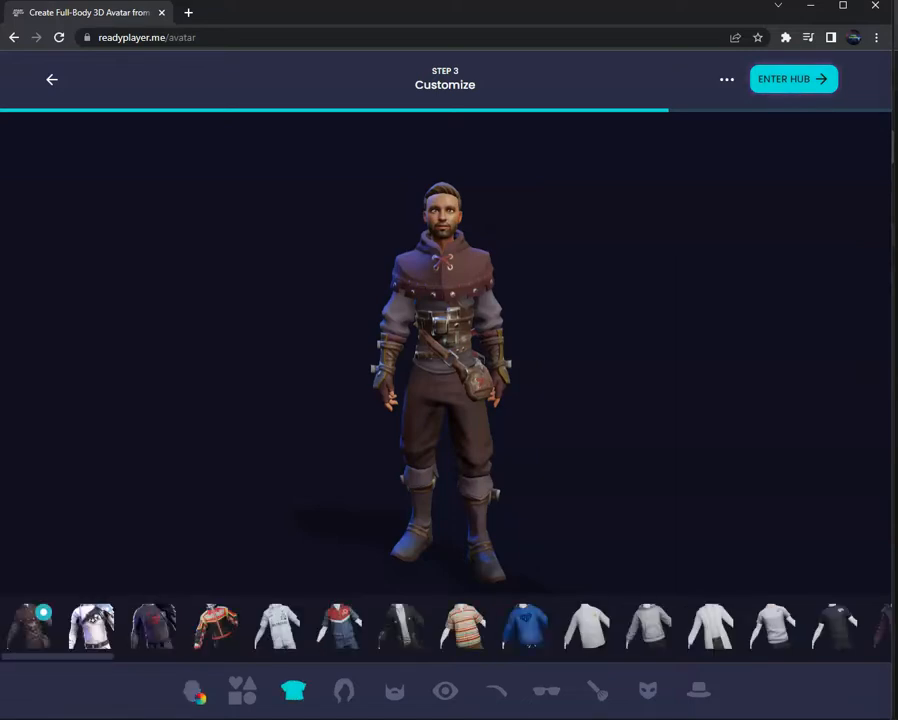
scroll(413, 627, right, 1)
click(413, 627)
scroll(413, 627, right, 1)
scroll(445, 627, right, 1)
click(361, 627)
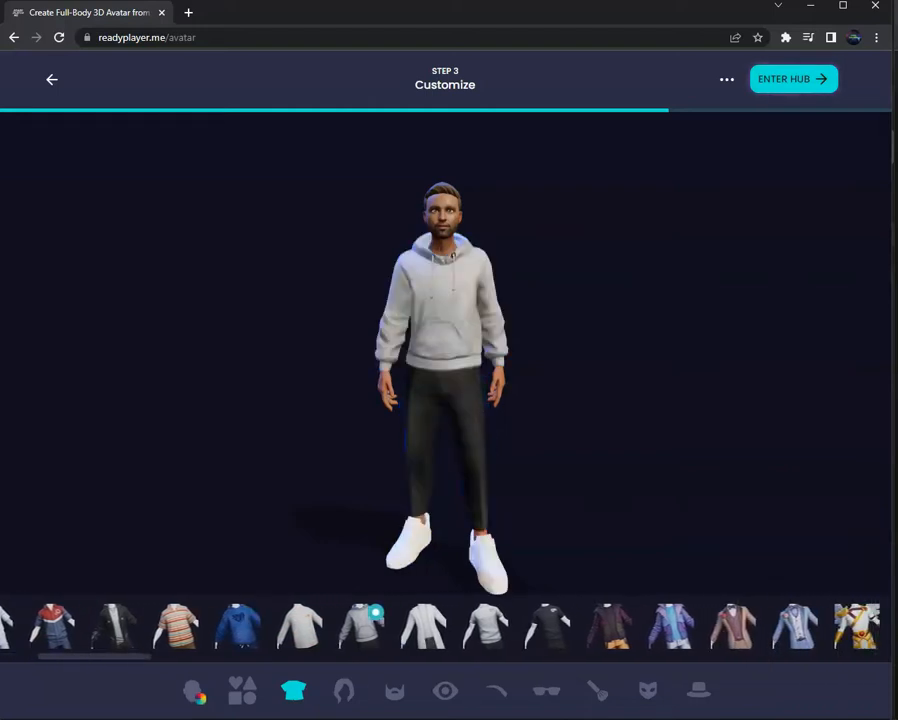
Try on the dark button-up shirt outfit and the black sweater with a white collar.
scroll(445, 627, right, 10)
scroll(445, 627, right, 1)
scroll(445, 627, right, 10)
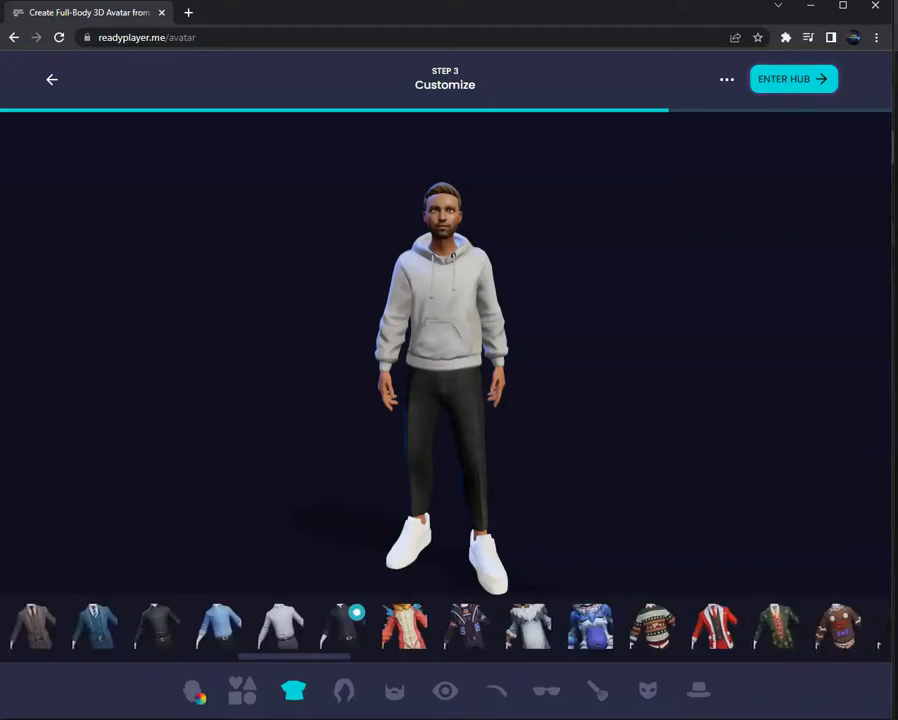
scroll(445, 627, right, 4)
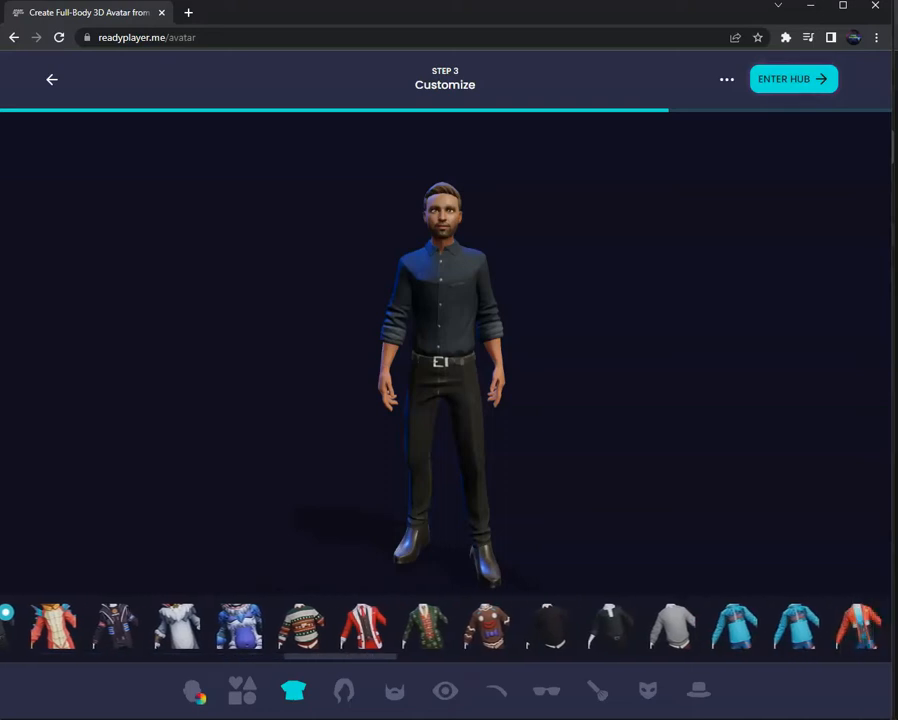
click(452, 627)
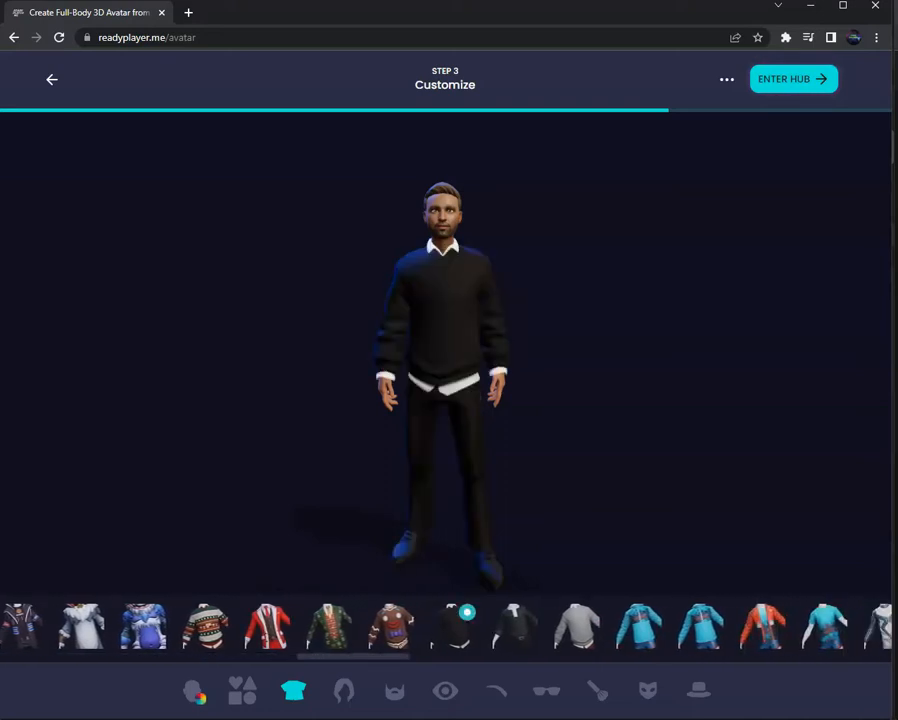
Dress the avatar in the plain white T-shirt with blue jeans and grey shoes.
scroll(445, 627, right, 2)
scroll(445, 627, right, 2)
scroll(445, 627, right, 2)
scroll(445, 627, right, 5)
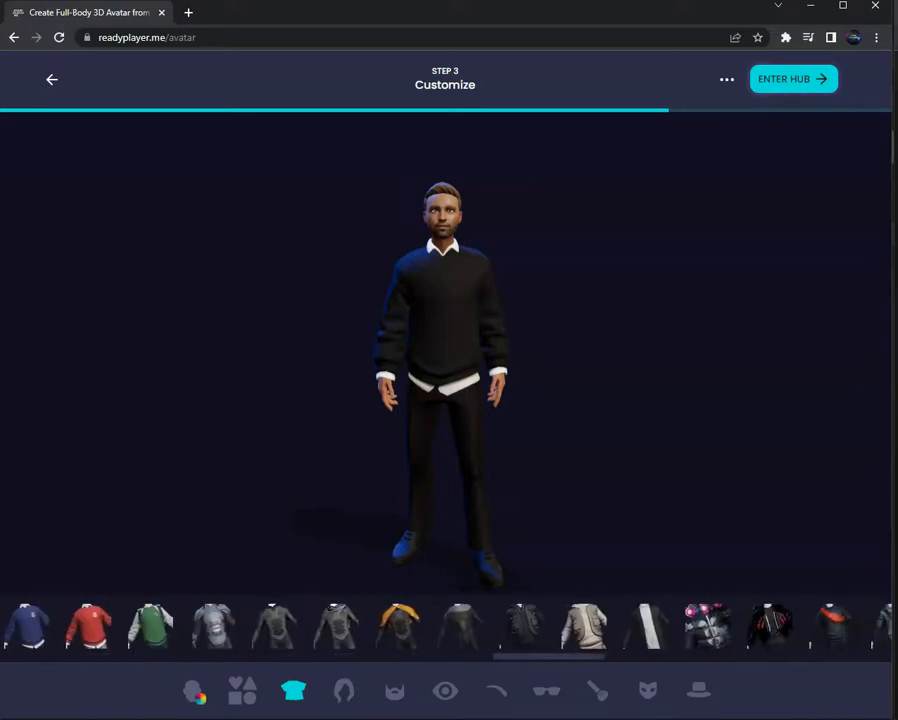
scroll(445, 627, right, 2)
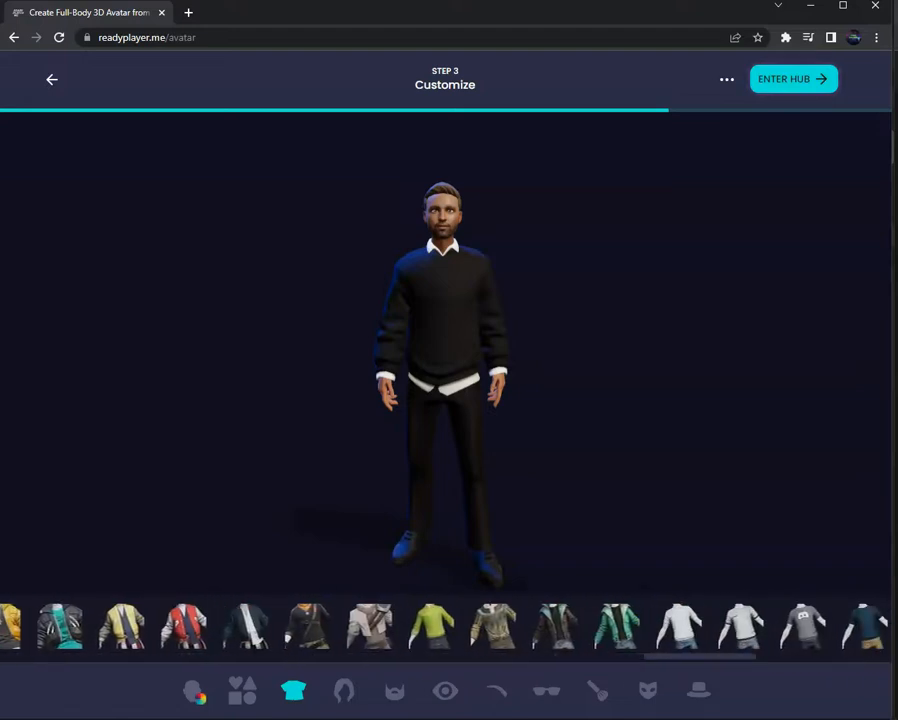
scroll(445, 627, right, 4)
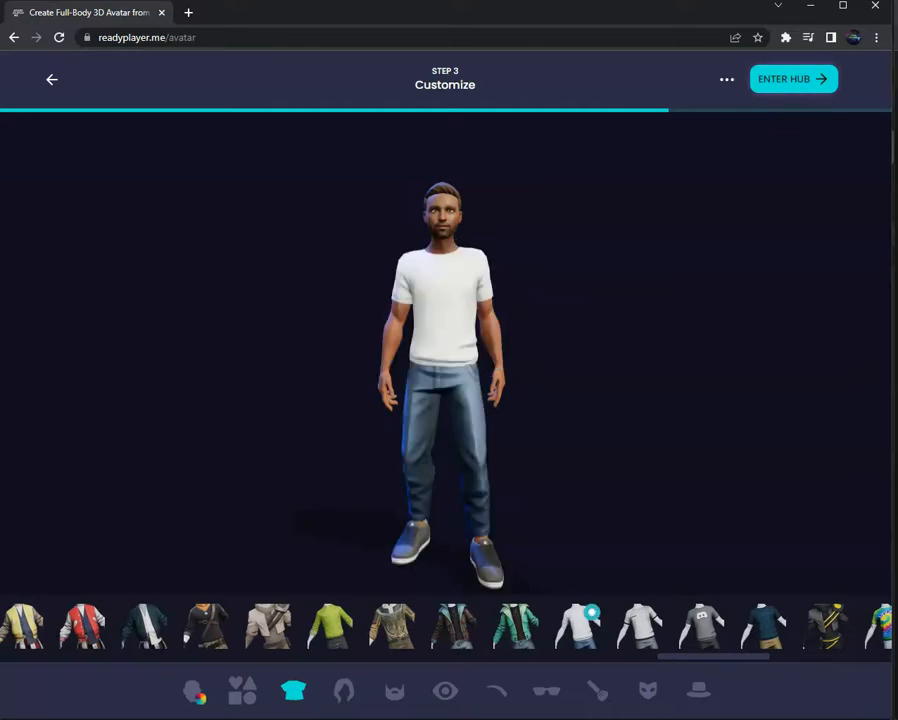
Try the two grey and white T-shirt outfits beside the plain one, and return to the plain white T-shirt.
scroll(760, 612, right, 4)
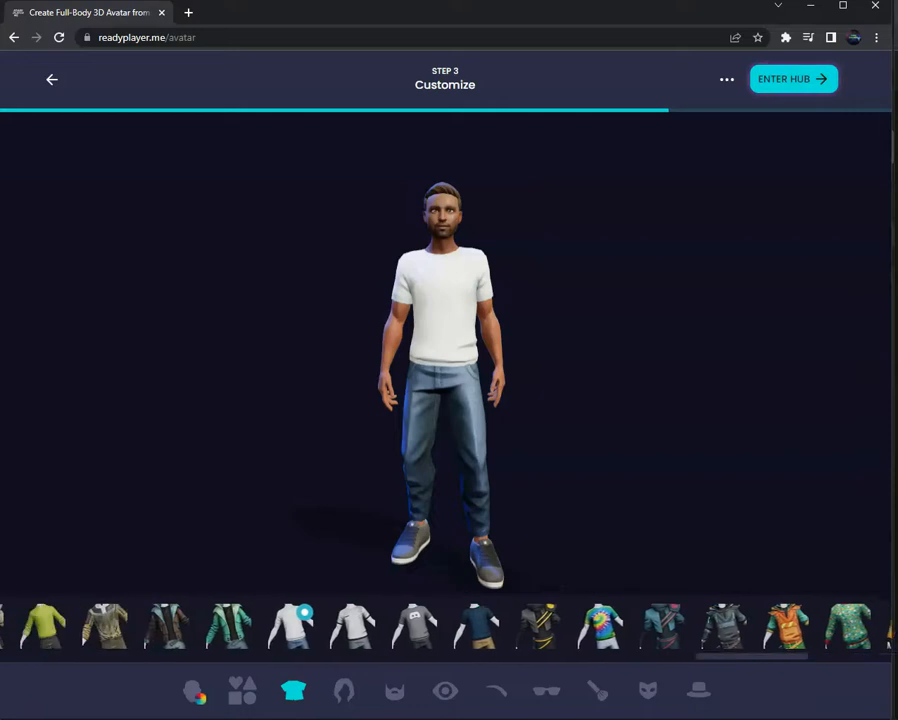
scroll(440, 625, left, 3)
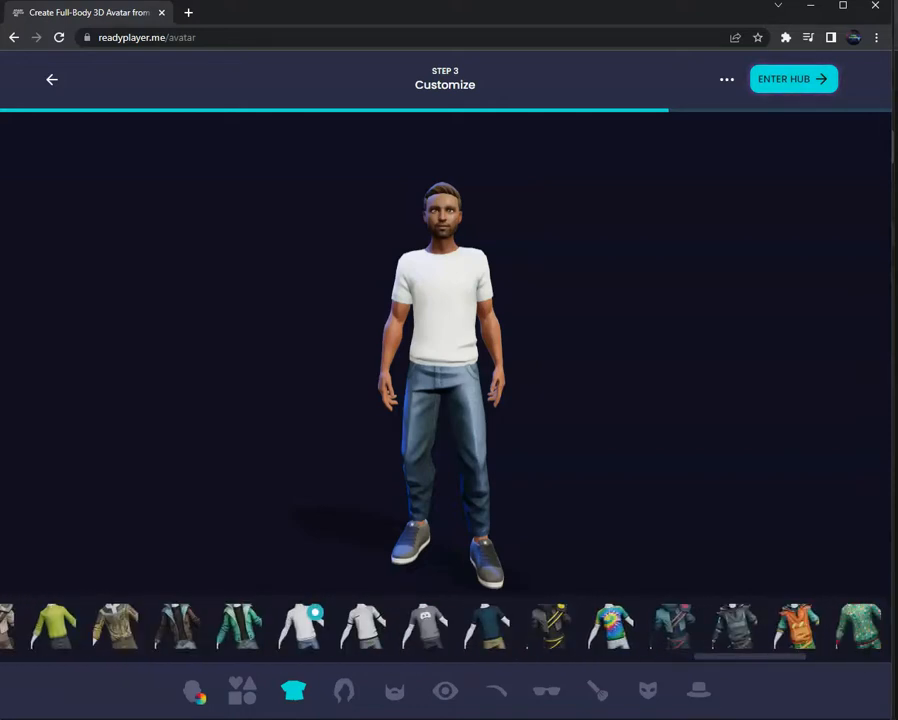
click(425, 627)
click(363, 627)
click(301, 627)
Look back through the outfit collection for alternatives to the white T-shirt and jeans.
scroll(301, 627, right, 3)
scroll(301, 627, left, 15)
scroll(445, 627, left, 1)
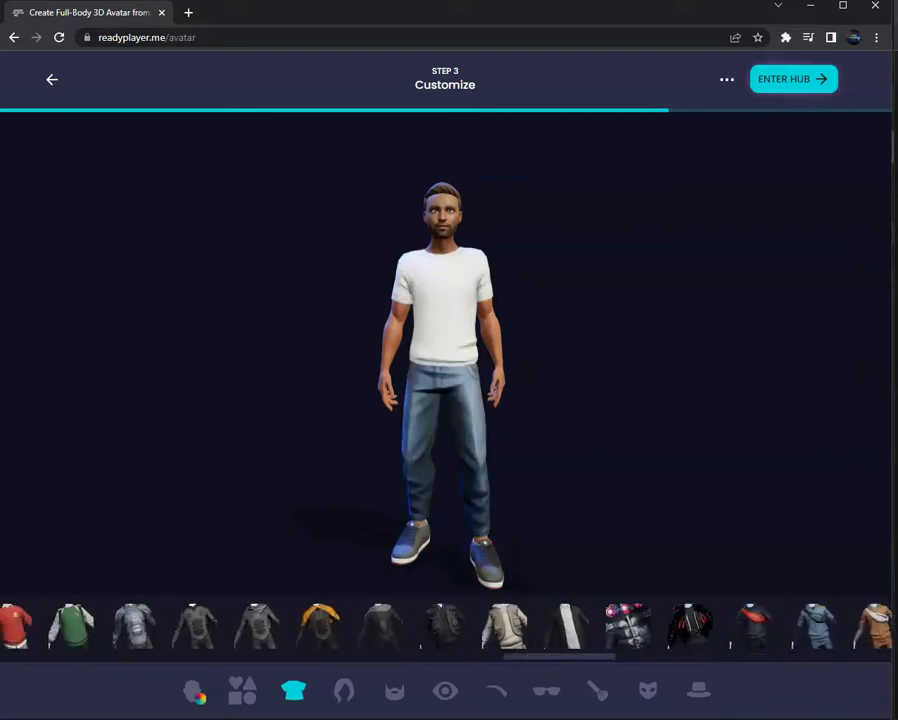
scroll(445, 627, left, 5)
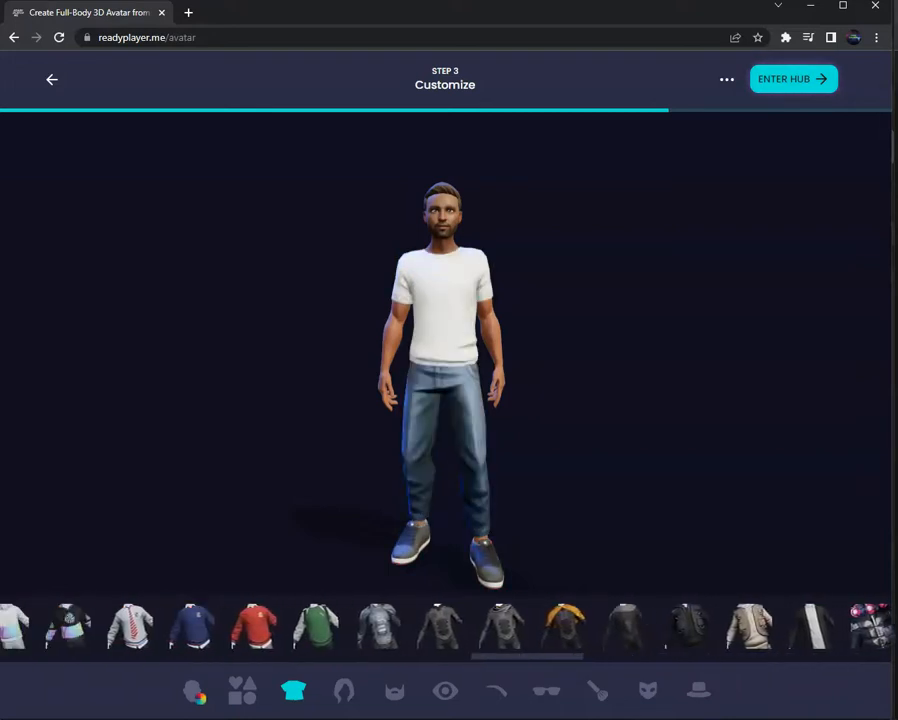
scroll(445, 627, left, 1)
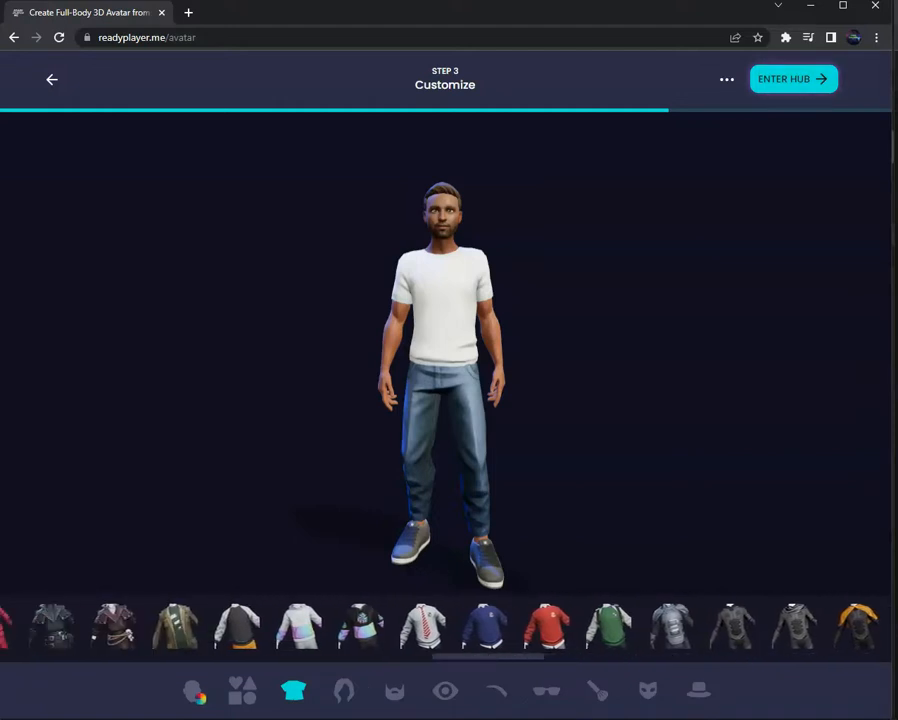
scroll(445, 627, left, 8)
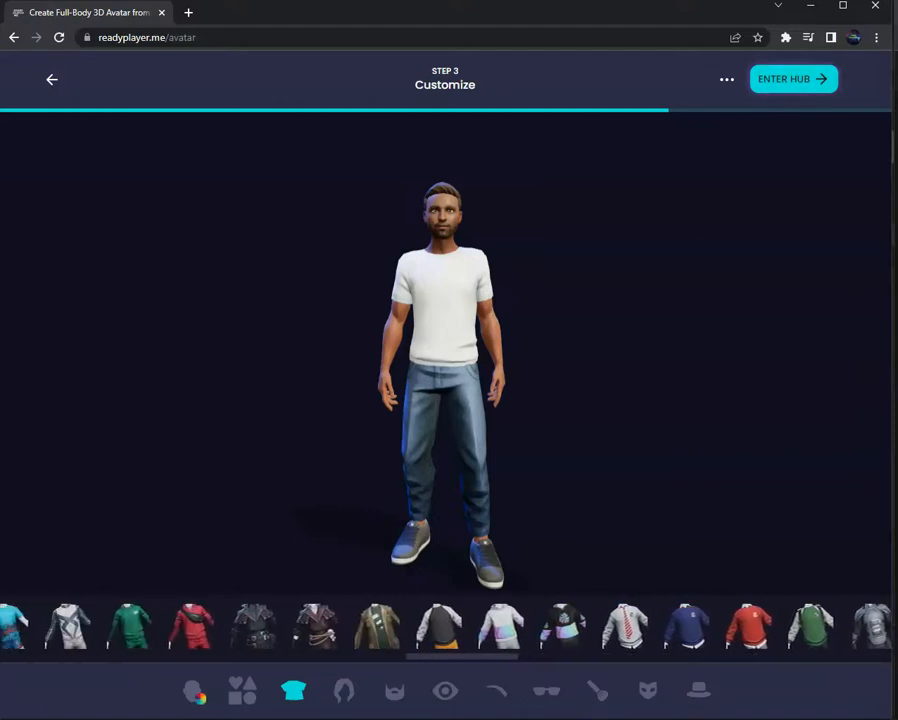
scroll(445, 627, left, 8)
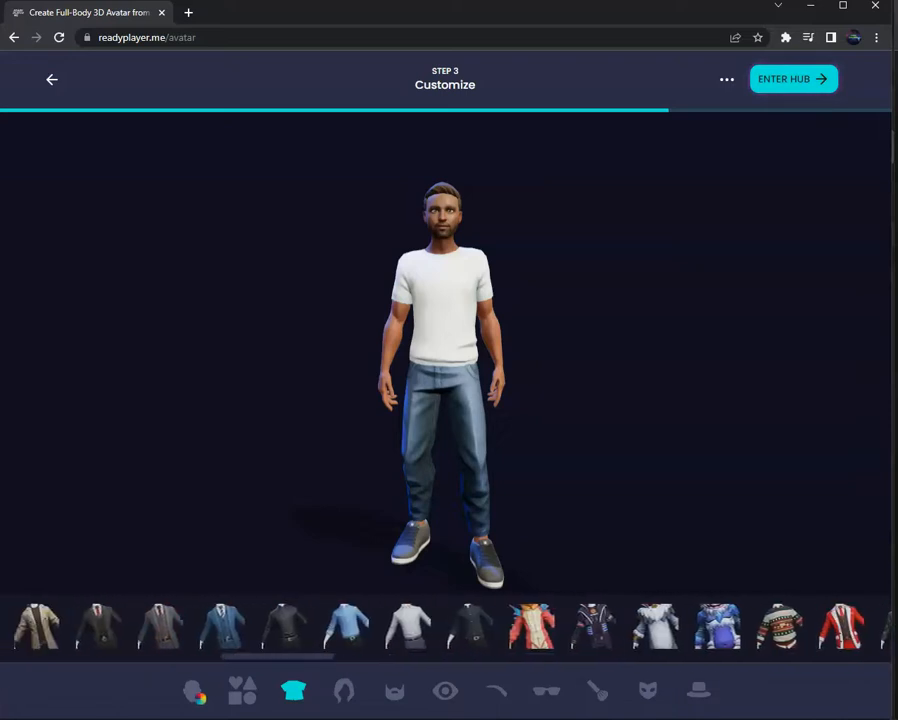
Try the slicked-back hairstyle and the short style next to it on the avatar.
click(344, 691)
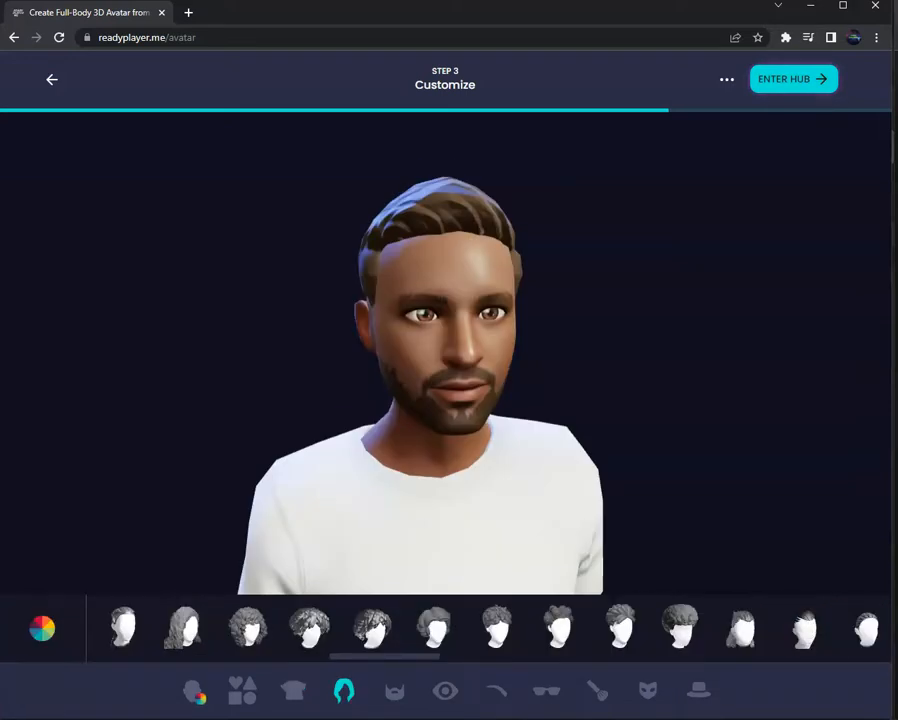
scroll(445, 627, right, 3)
scroll(527, 628, right, 1)
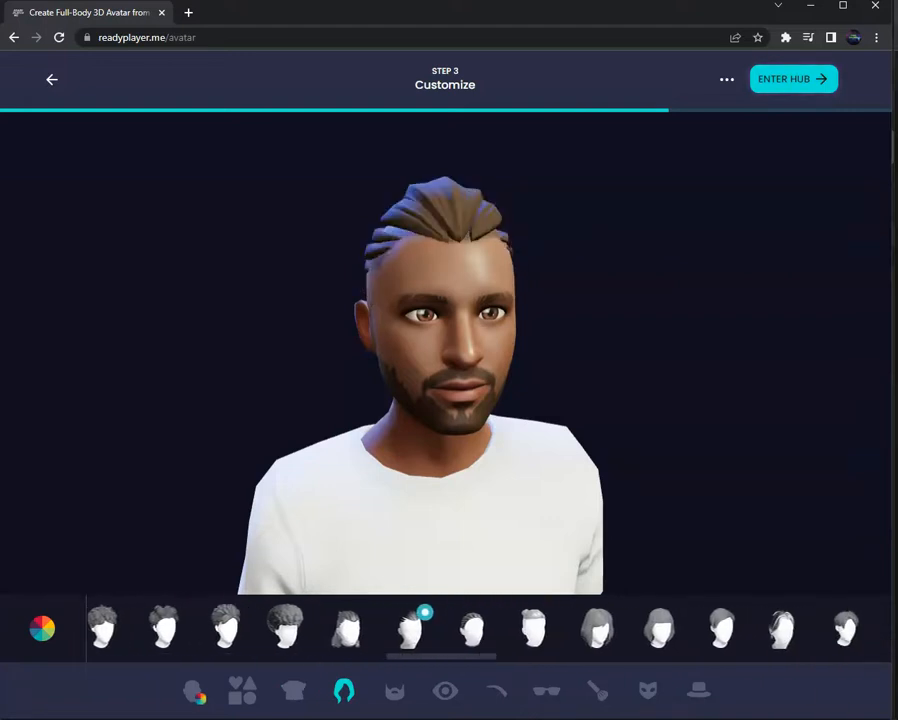
click(472, 629)
scroll(445, 627, right, 1)
scroll(445, 627, right, 3)
Try several hairstyles from the end of the collection, including the spiky mohawk.
drag(470, 657, 736, 657)
click(797, 630)
click(446, 630)
click(550, 628)
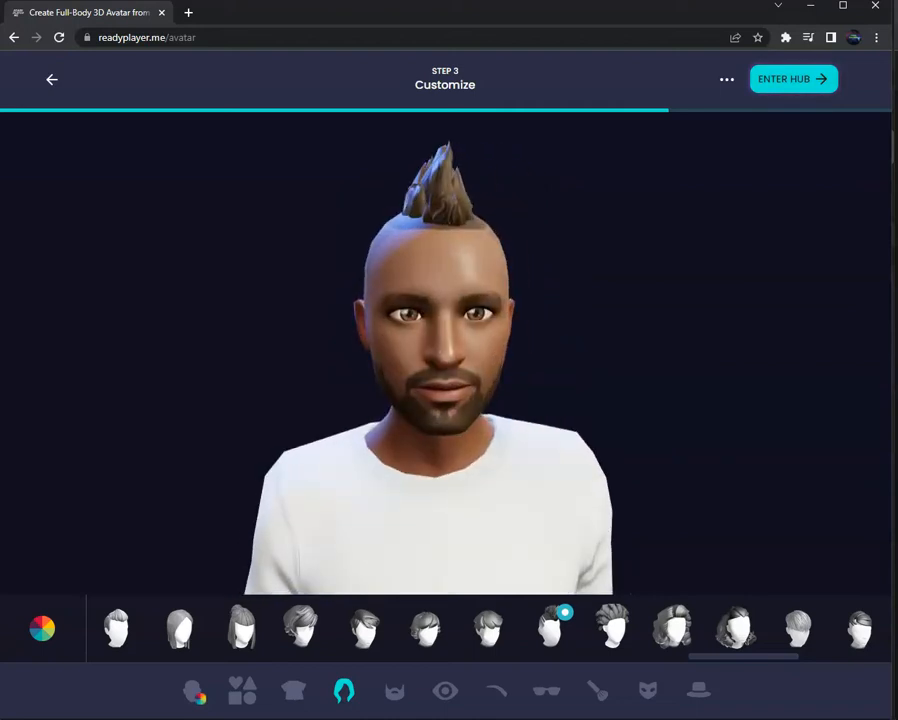
Try the short quiff, the side-faded pompadour and the close-cropped faded hairstyle on the avatar.
scroll(355, 630, left, 4)
click(355, 630)
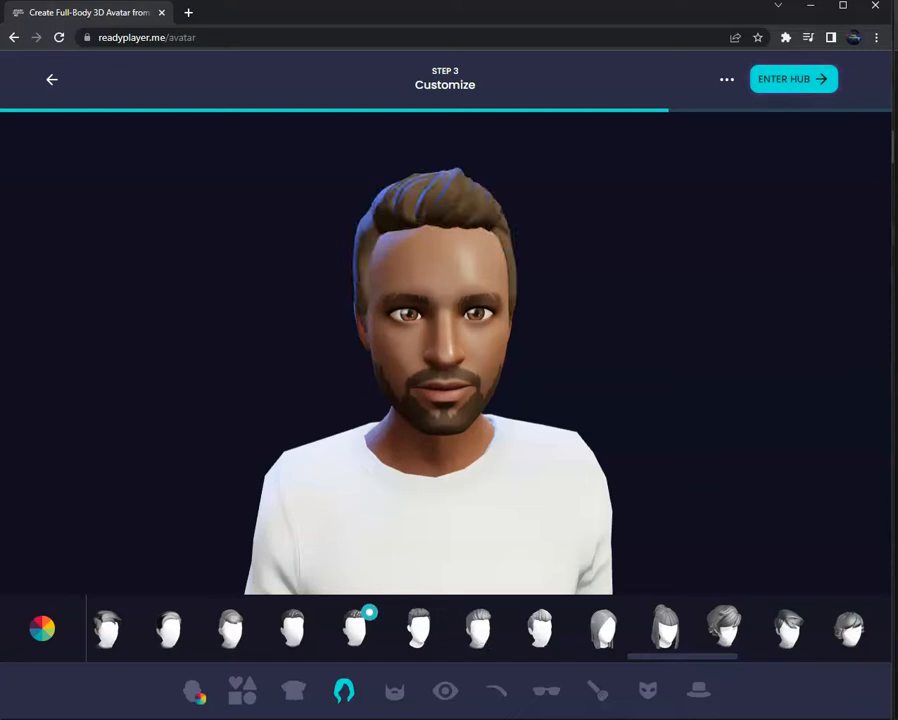
scroll(517, 630, left, 10)
click(517, 630)
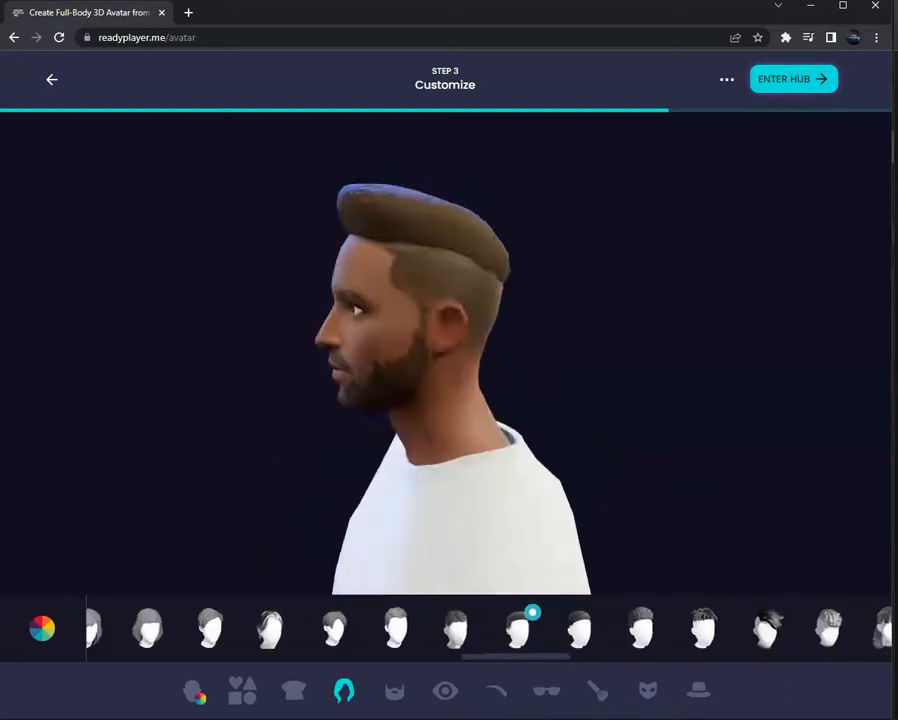
scroll(550, 630, right, 1)
click(550, 630)
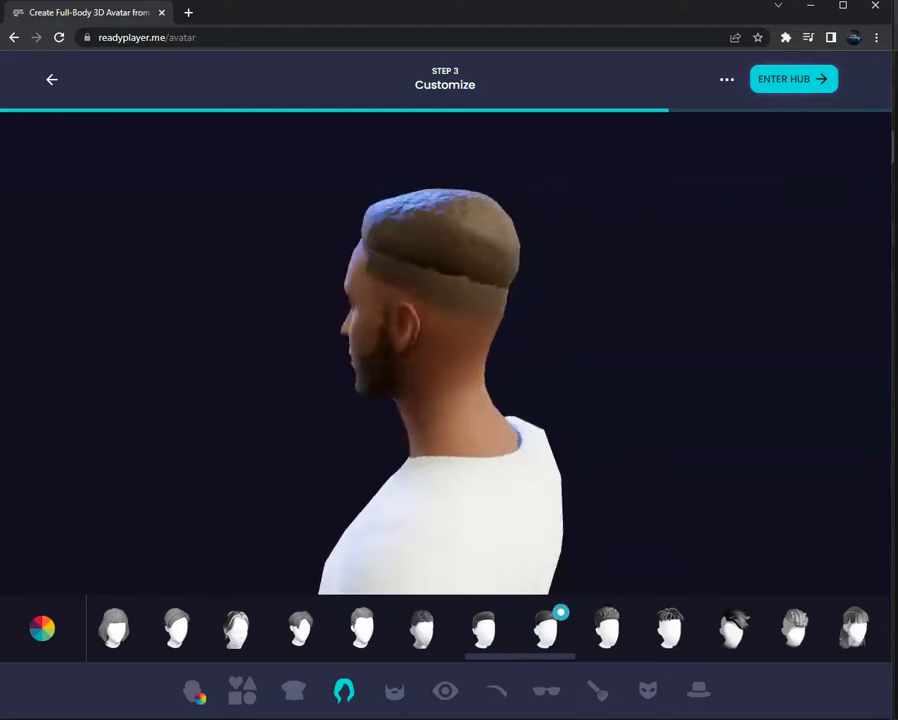
Preview the balding hairstyle and give the avatar the short, wavy swept-up one beside it.
scroll(480, 630, right, 5)
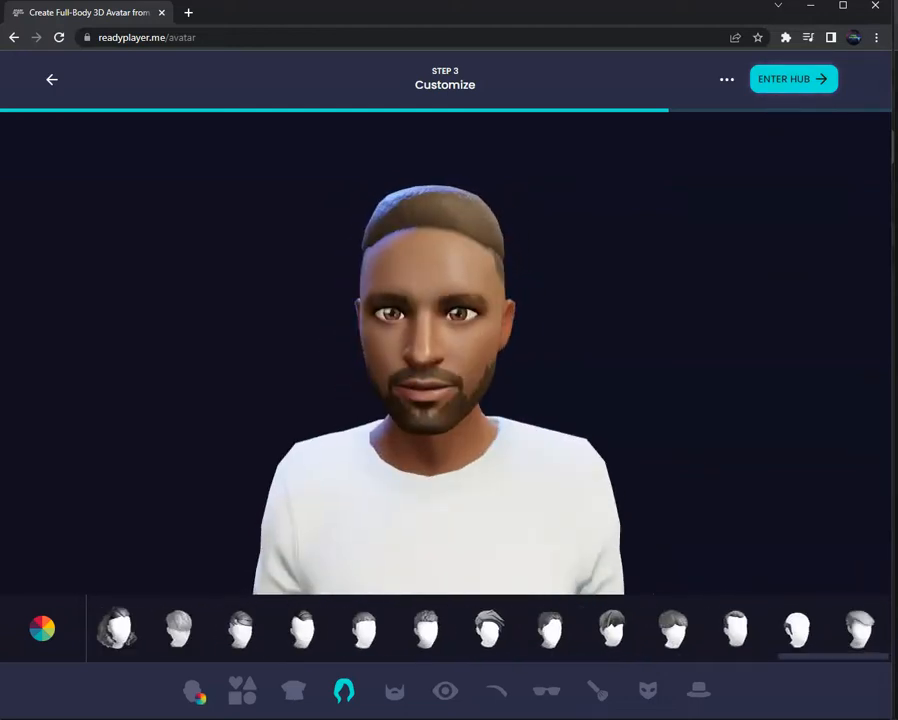
click(797, 630)
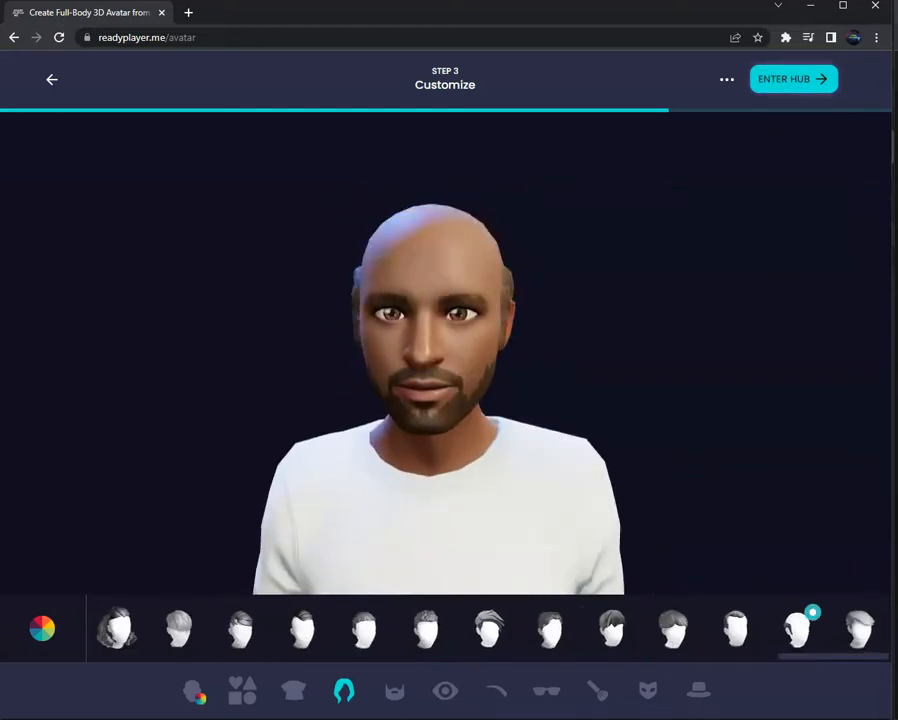
click(736, 630)
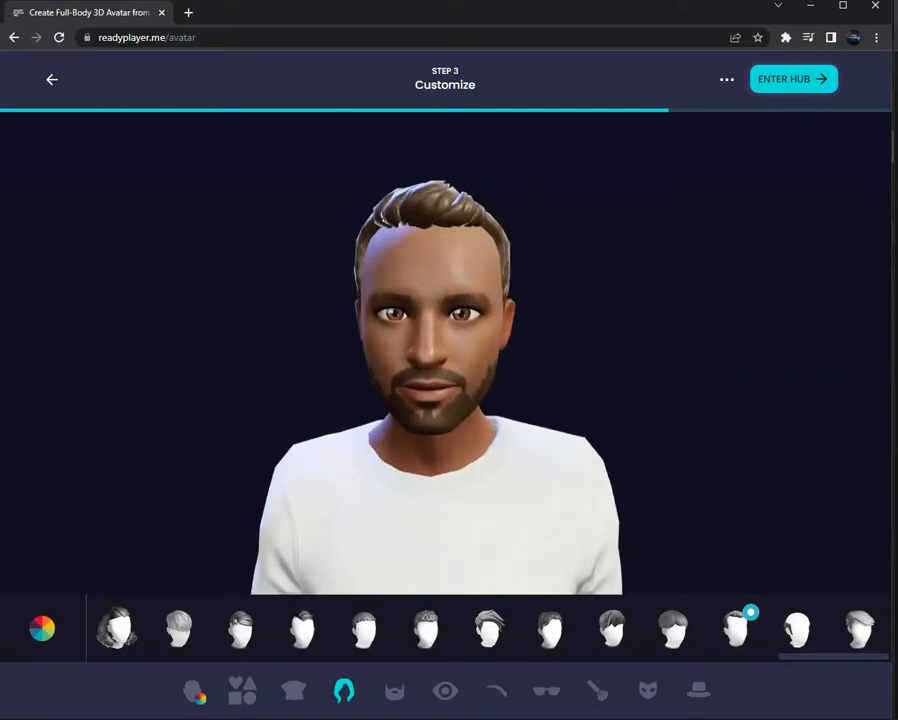
Preview grey as the hair colour, set it to black and turn the avatar to face forward.
click(42, 628)
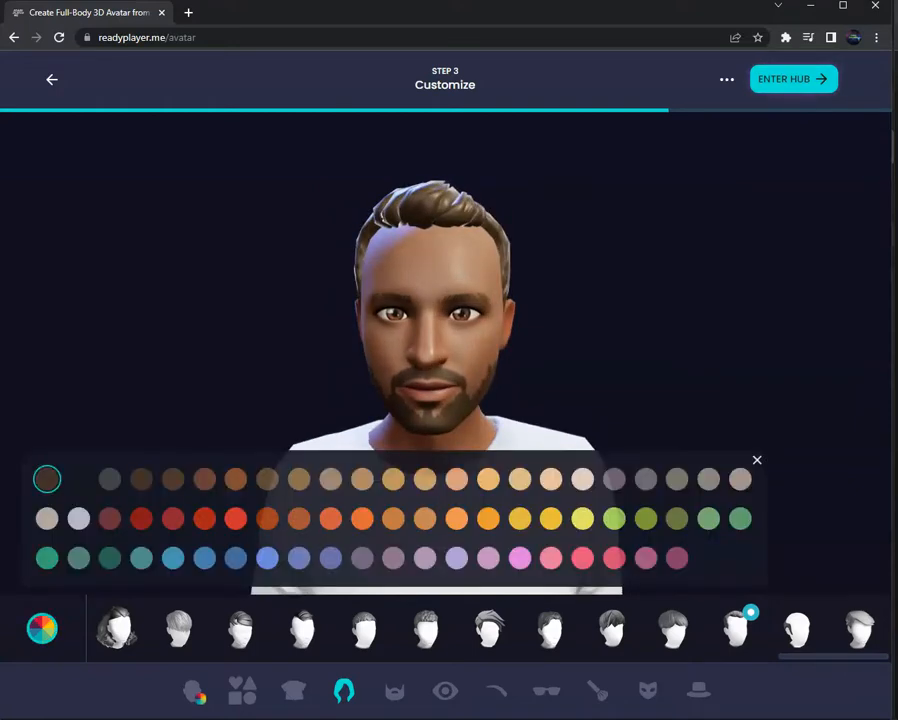
click(646, 480)
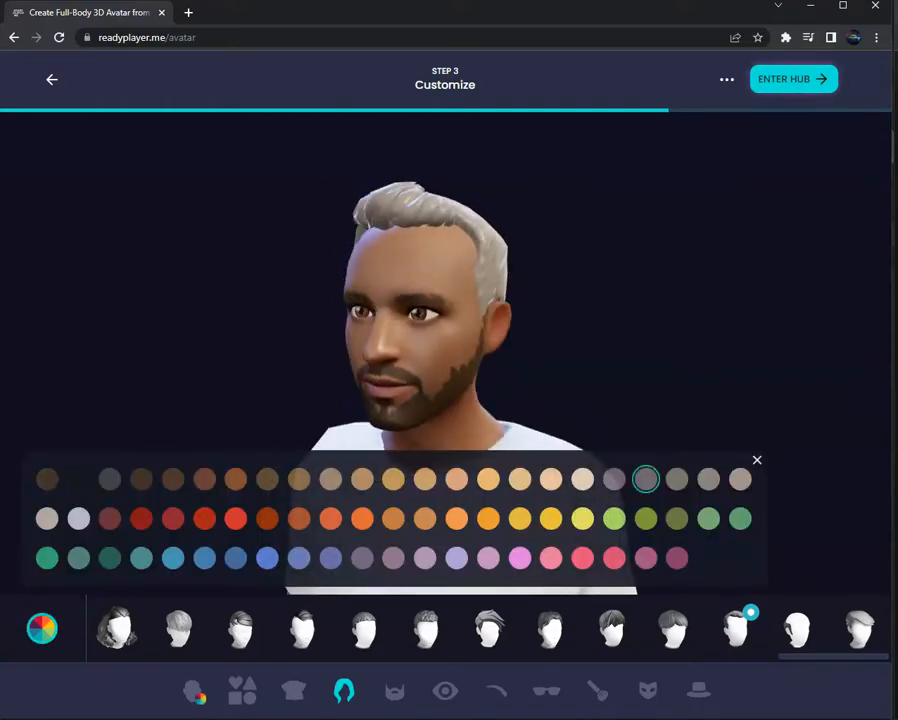
click(78, 479)
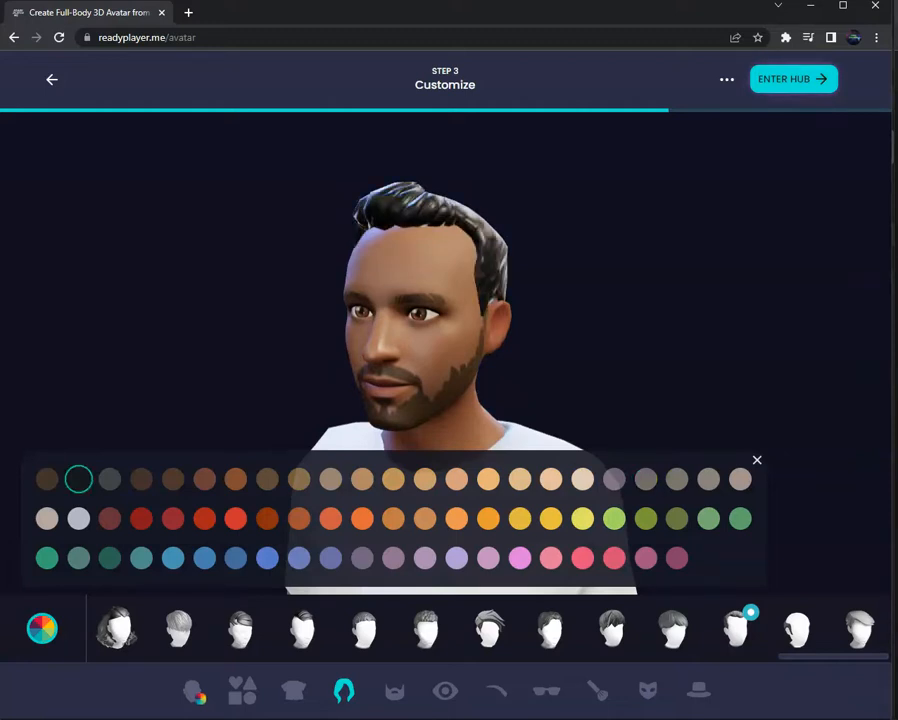
click(757, 460)
drag(445, 350, 545, 350)
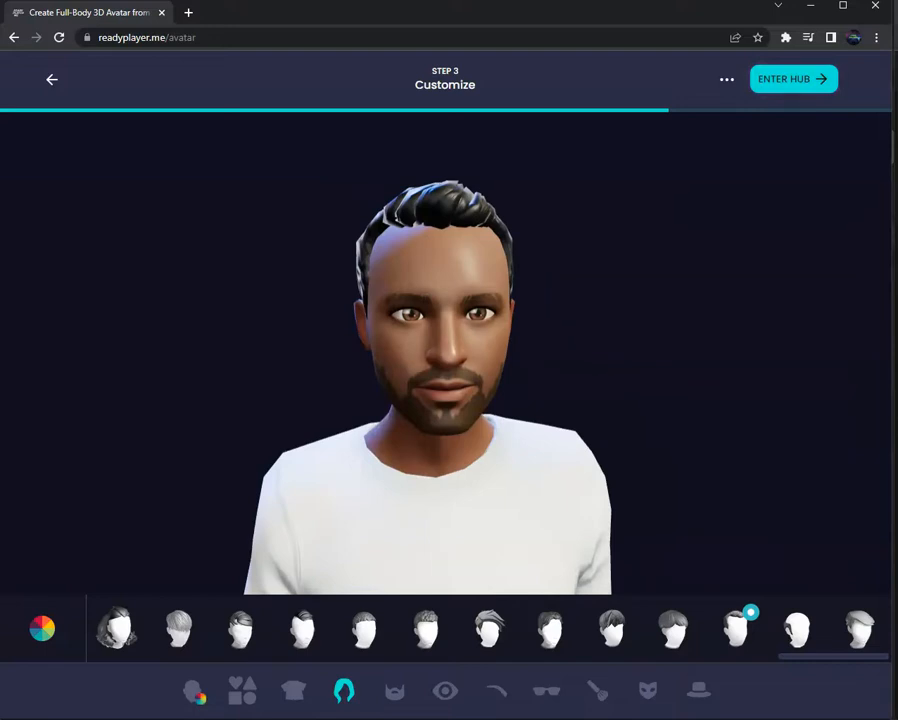
Set the avatar's beard colour to black while keeping the current beard style.
click(394, 690)
mouse_move(445, 350)
mouse_down()
mouse_move(325, 350)
mouse_move(500, 350)
mouse_move(443, 350)
mouse_up()
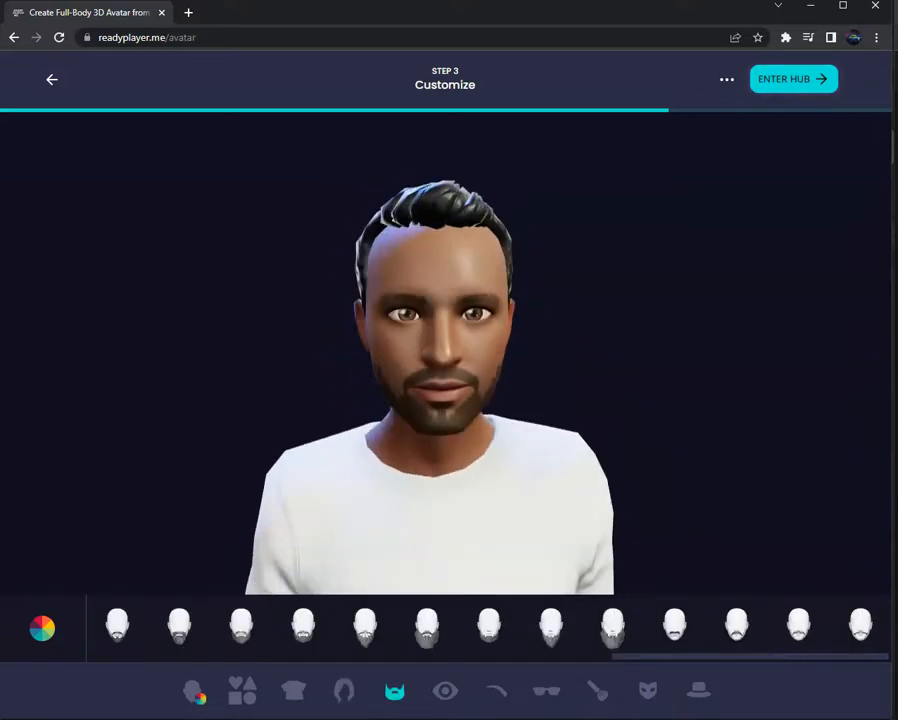
click(42, 628)
mouse_move(445, 350)
mouse_down()
mouse_move(325, 350)
mouse_move(443, 350)
mouse_up()
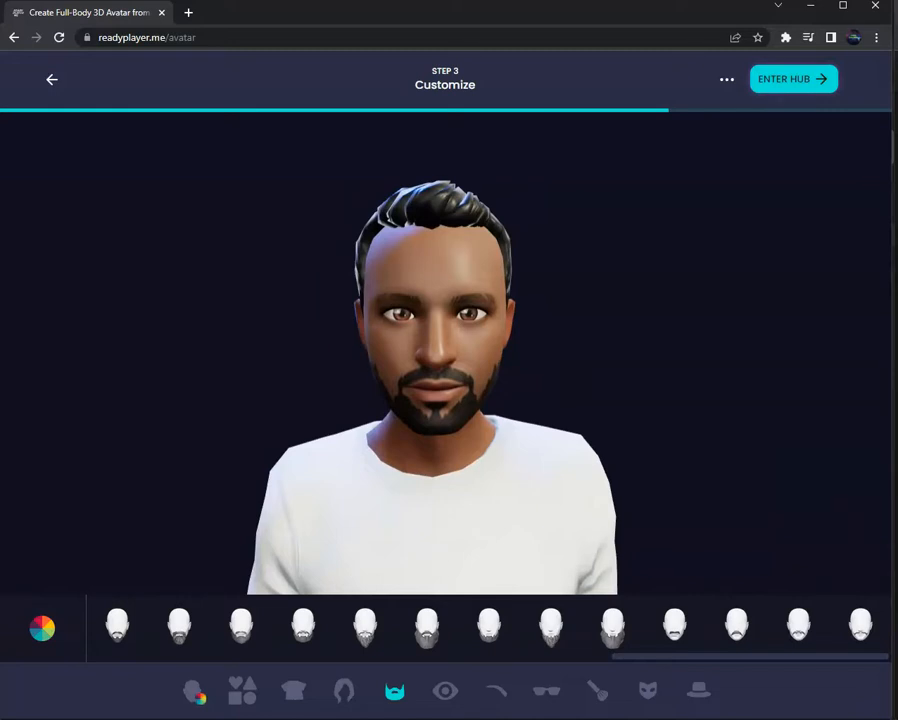
Review the eye colour options and give the avatar the first eyebrow style in the collection.
click(445, 691)
drag(445, 657, 229, 657)
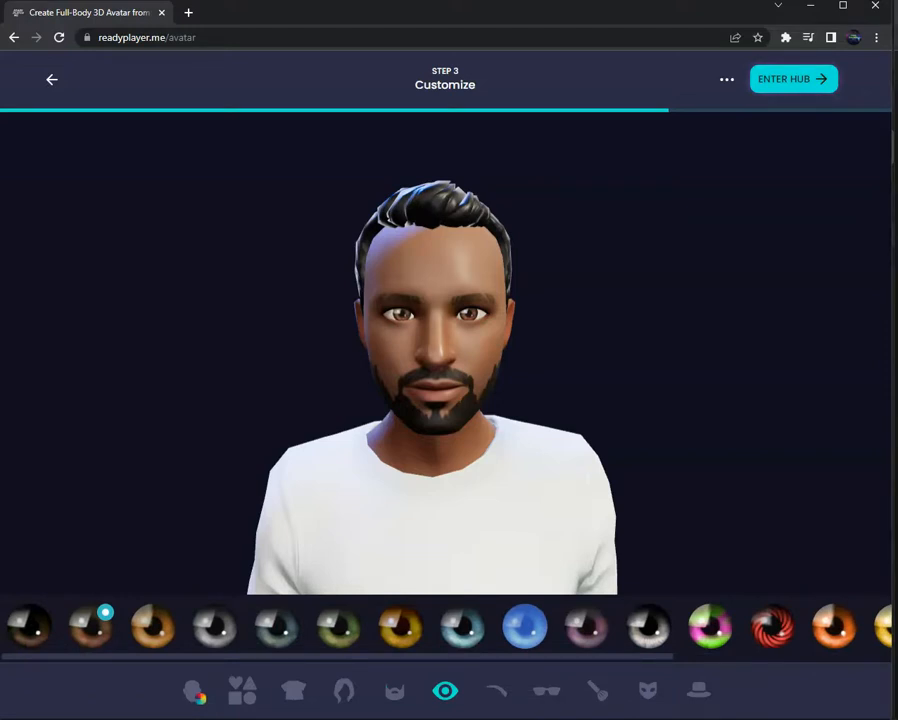
click(497, 691)
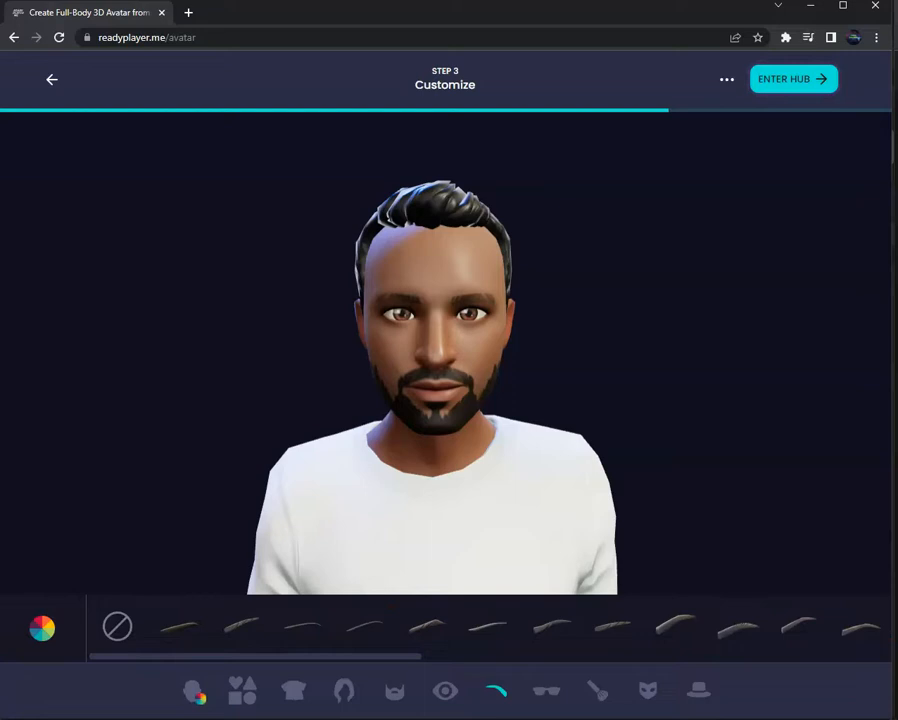
click(180, 627)
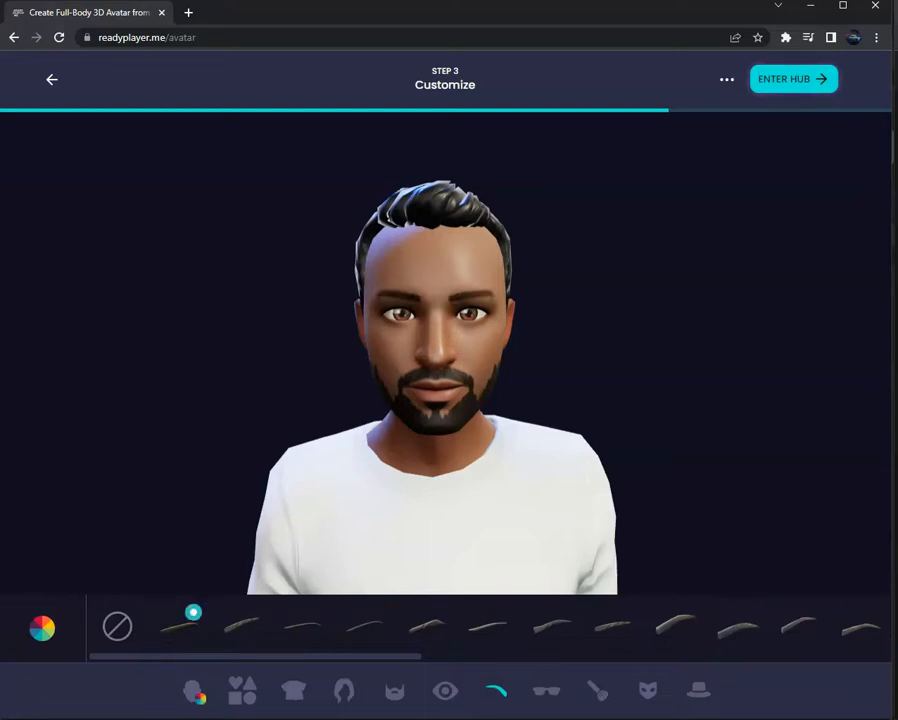
Preview the dark wraparound sunglasses on the avatar and give it the clear half-rim rectangular glasses.
mouse_move(440, 400)
mouse_down()
mouse_move(550, 400)
mouse_move(365, 400)
mouse_move(435, 400)
mouse_up()
click(546, 691)
click(215, 625)
click(153, 626)
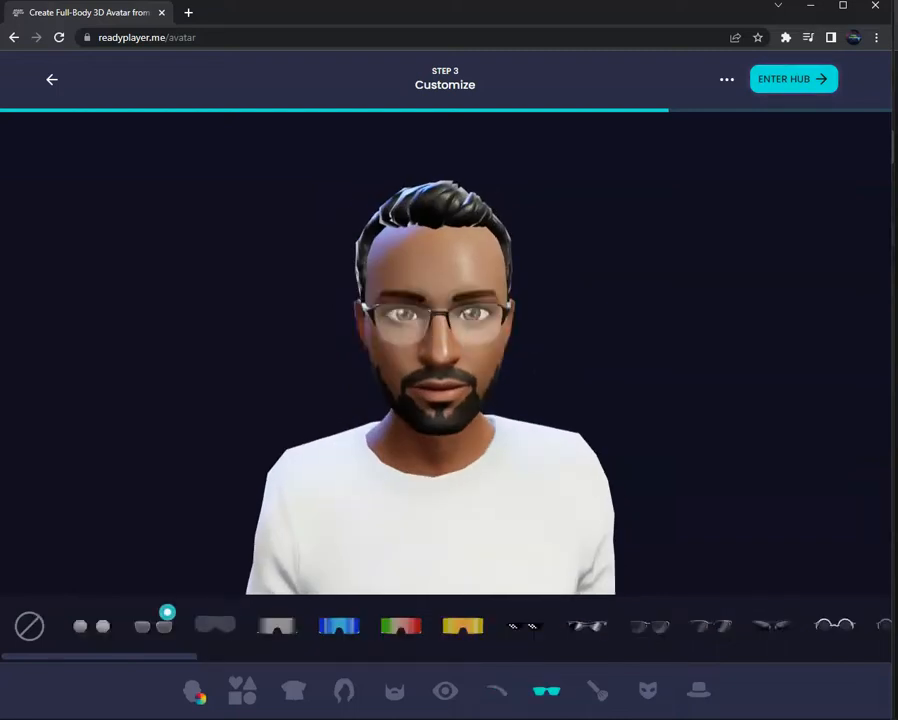
click(587, 626)
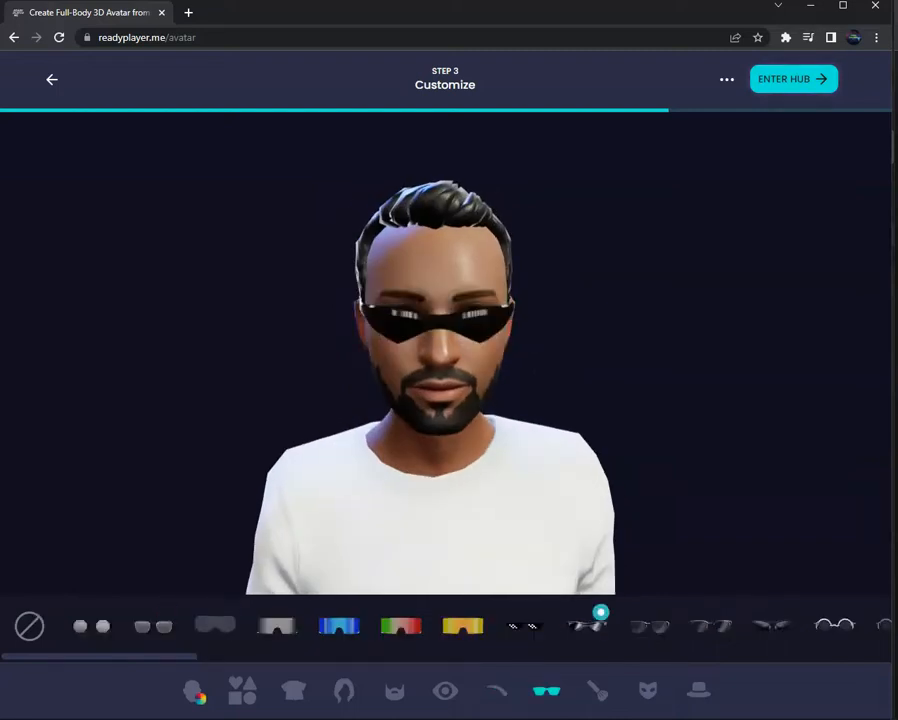
click(650, 626)
click(153, 626)
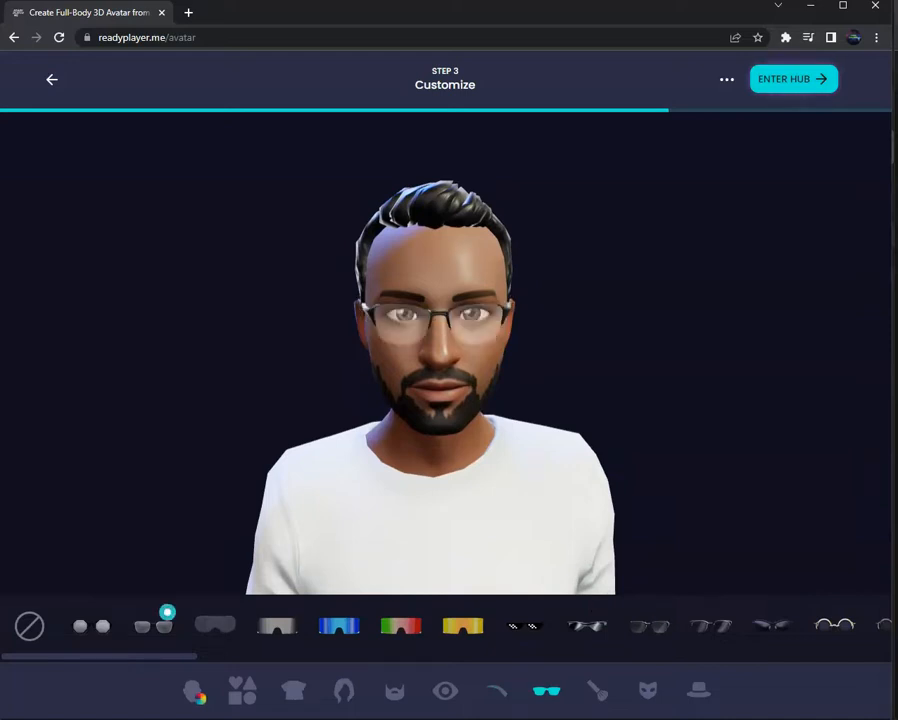
Try the thick black-framed glasses and the thin-rimmed aviator glasses on the avatar.
click(884, 626)
scroll(647, 626, right, 6)
click(647, 626)
scroll(449, 626, right, 5)
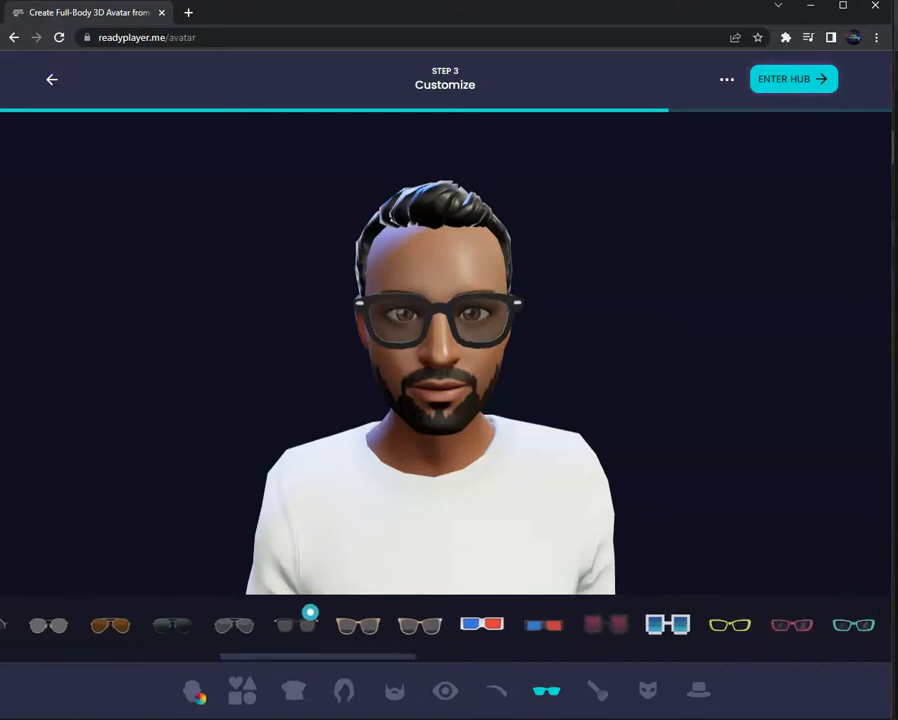
scroll(449, 626, left, 3)
scroll(396, 626, right, 7)
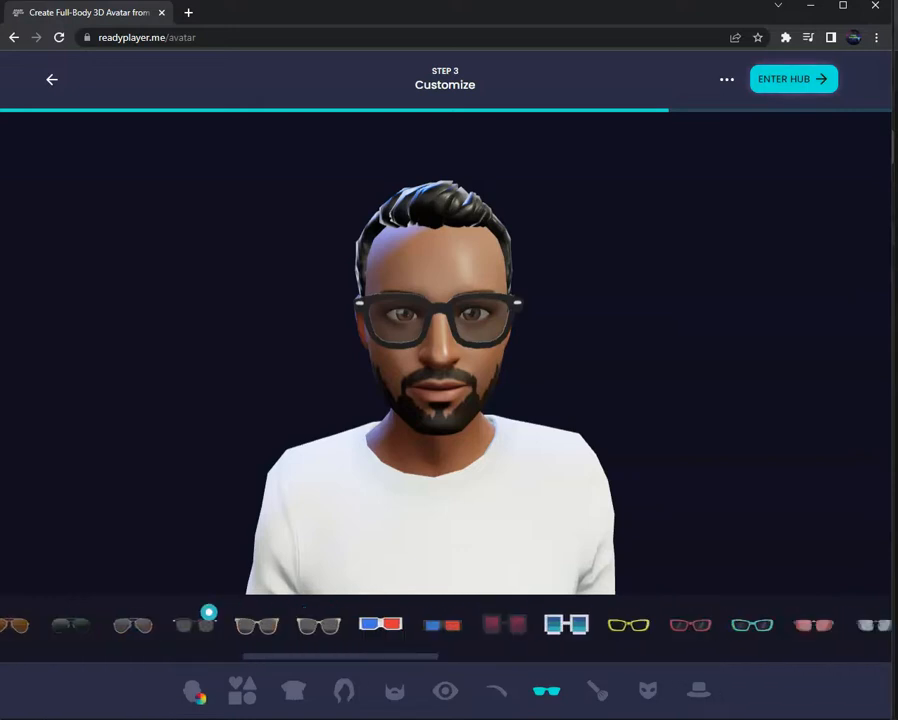
scroll(396, 626, left, 7)
click(396, 626)
scroll(396, 626, left, 6)
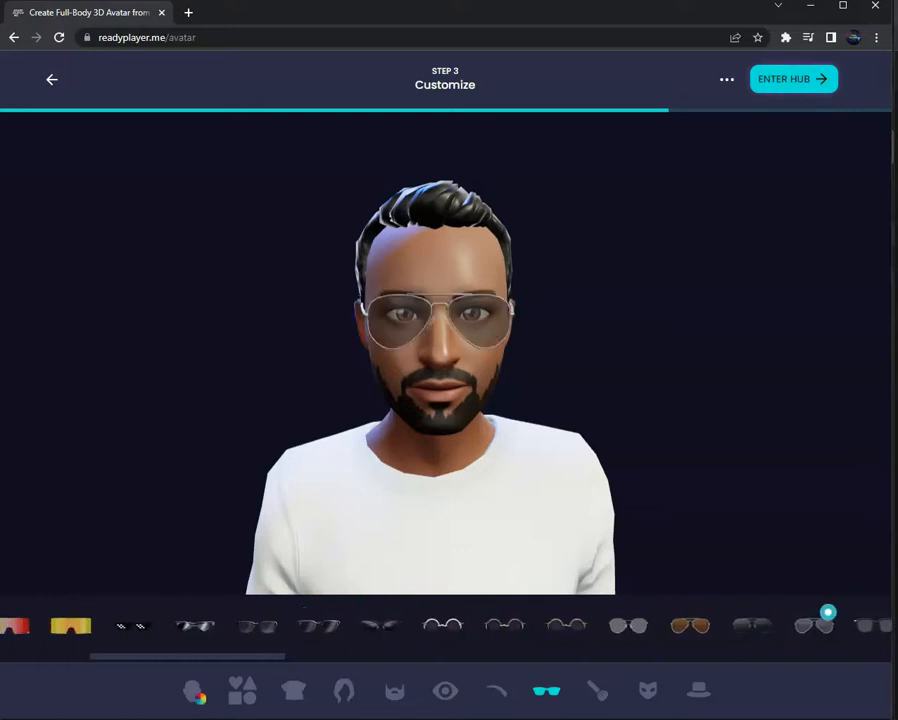
Preview the dark sport sunglasses and return the avatar to the clear half-rim rectangular glasses.
click(457, 626)
scroll(457, 626, left, 3)
scroll(587, 626, left, 1)
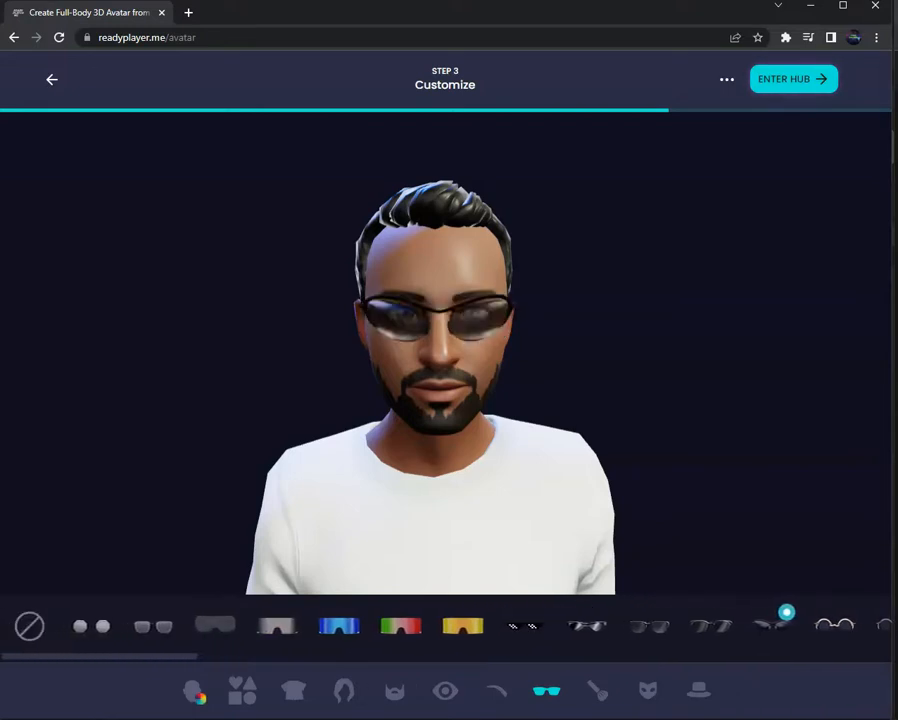
click(587, 626)
click(91, 626)
click(153, 626)
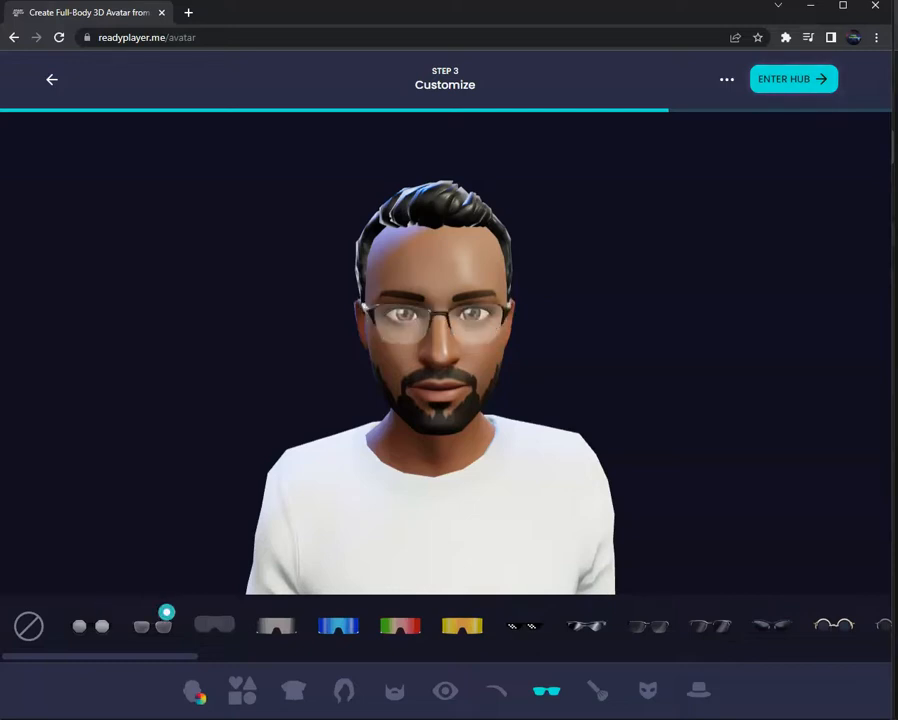
mouse_move(500, 350)
mouse_down()
mouse_move(325, 350)
mouse_move(655, 350)
mouse_move(415, 350)
mouse_move(508, 350)
mouse_up()
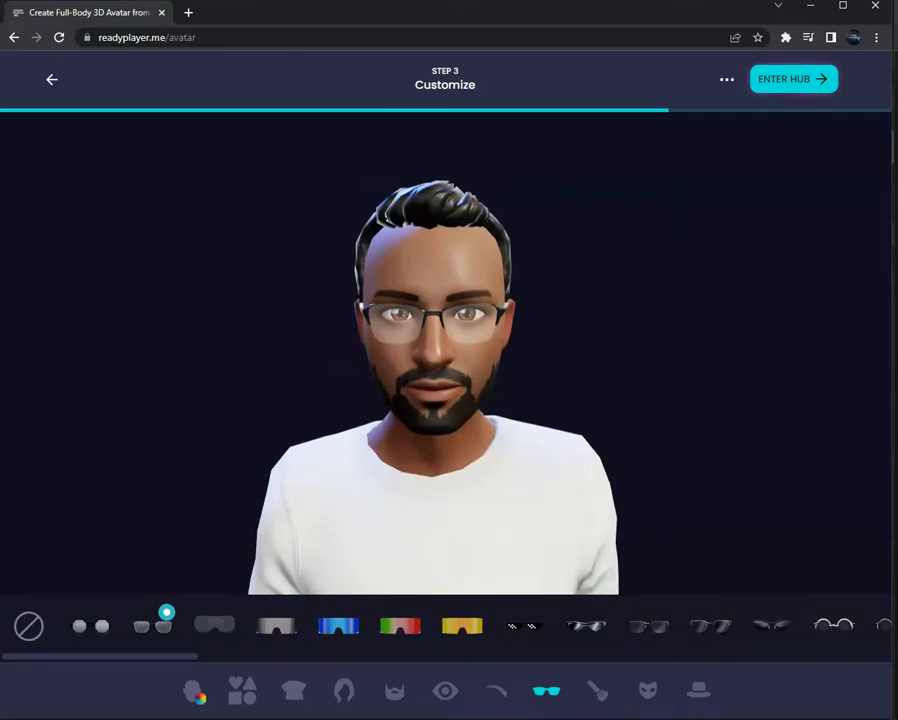
Look through the face paint, mask and headwear collections, previewing the black skull helmet and leaving the avatar bareheaded.
click(597, 691)
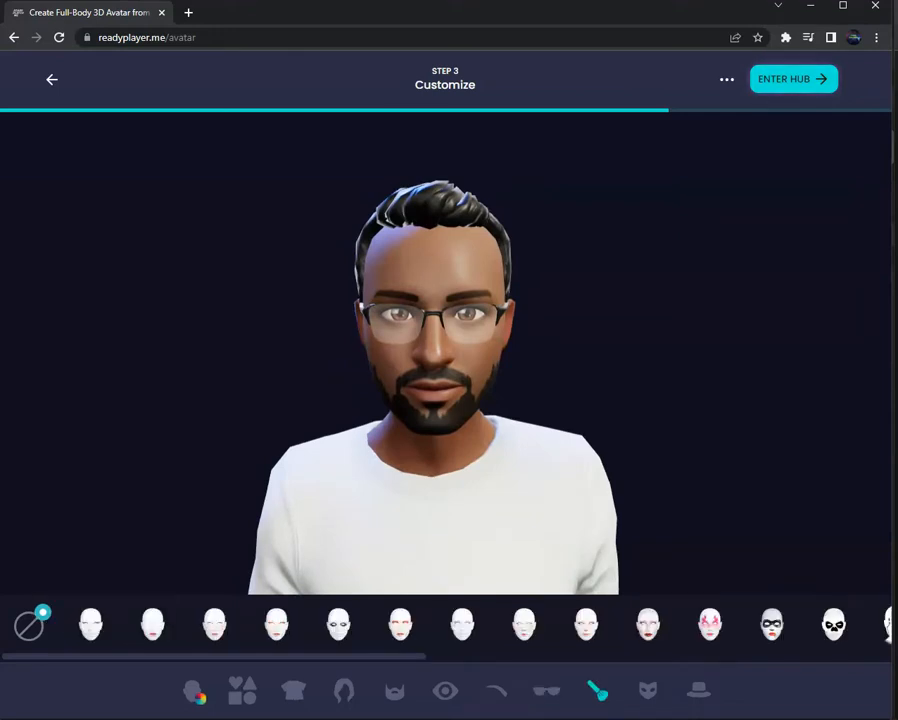
click(648, 691)
click(698, 690)
click(216, 626)
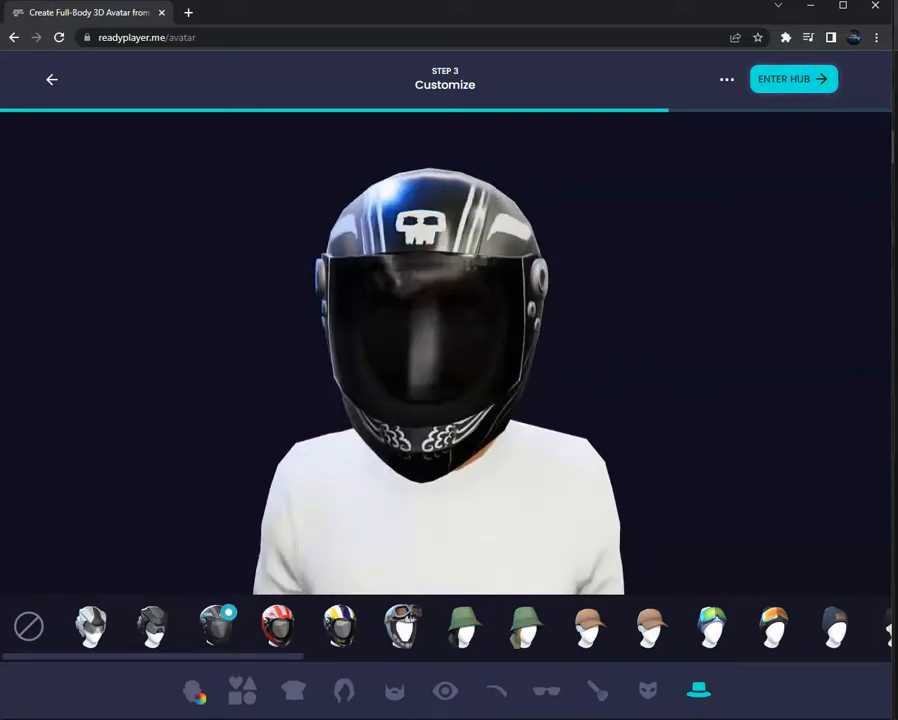
click(29, 626)
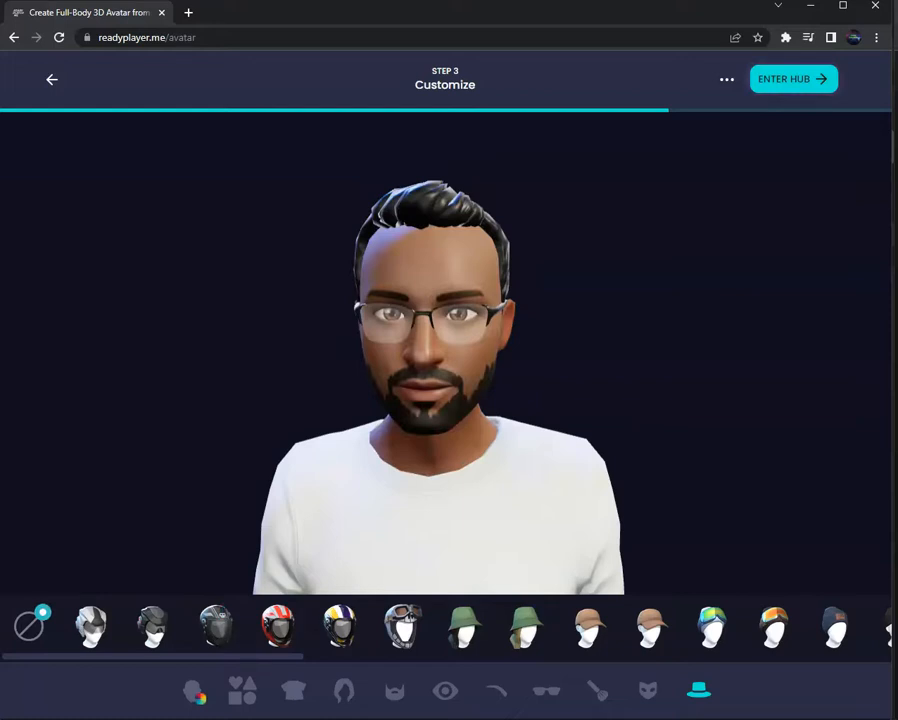
drag(560, 400, 455, 400)
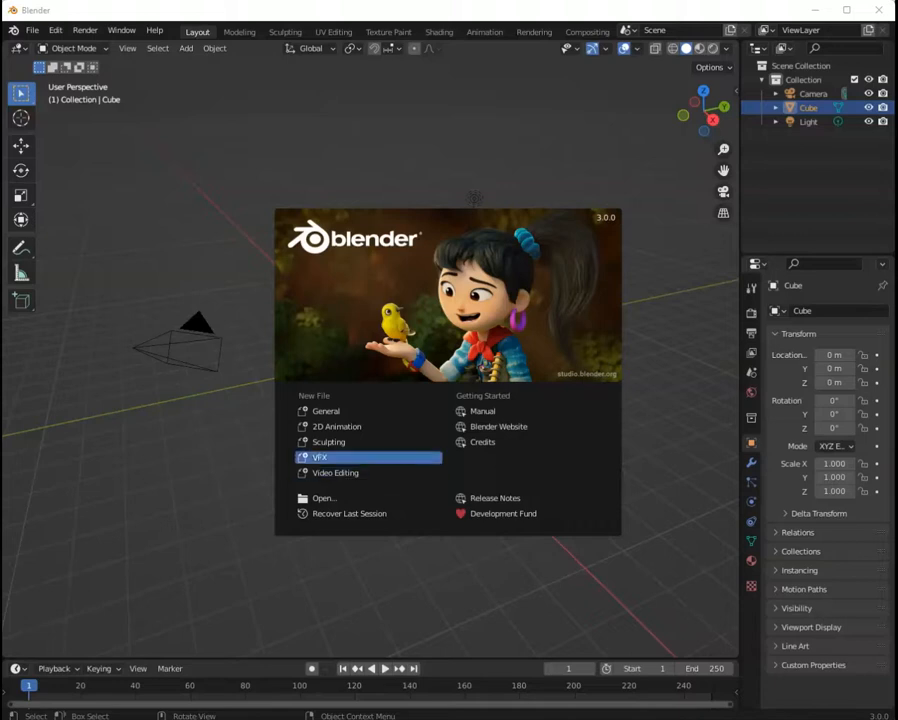
Switch to Blender, dismiss the splash screen and delete the default cube, camera and light.
key(Escape)
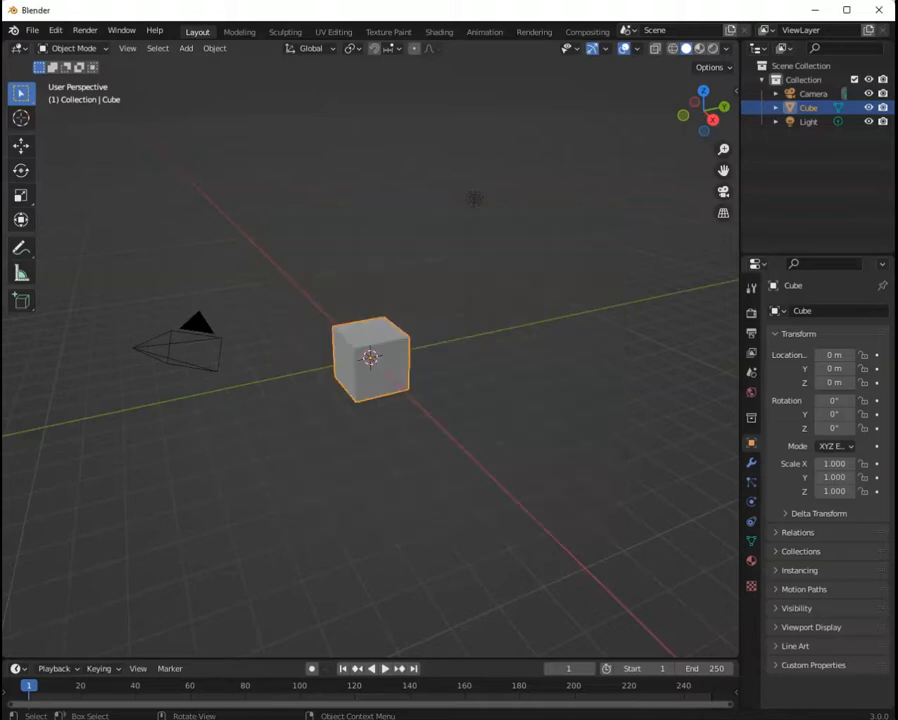
key(a)
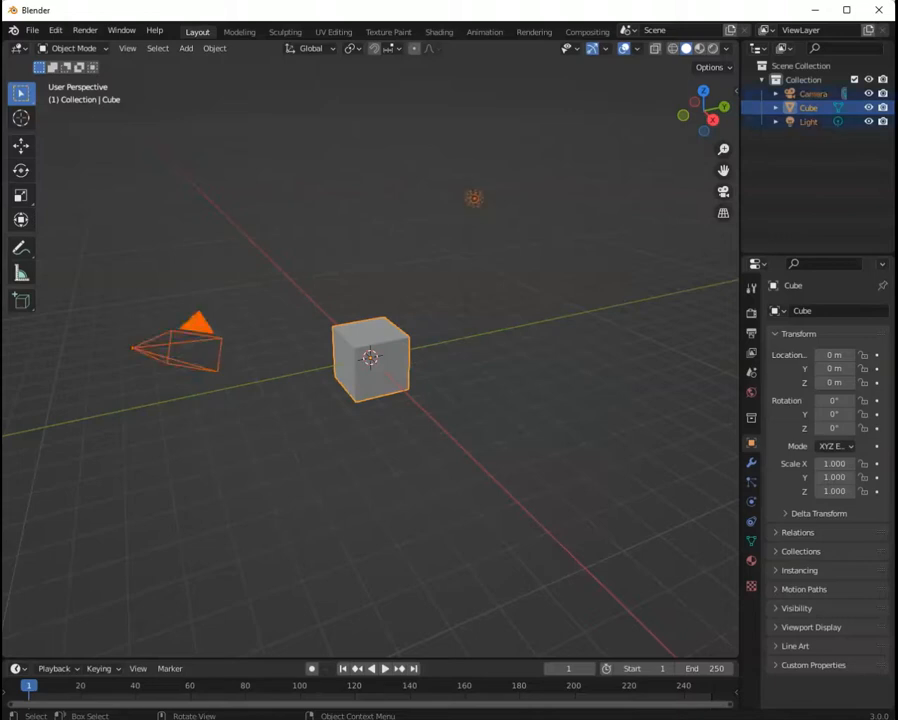
key(Delete)
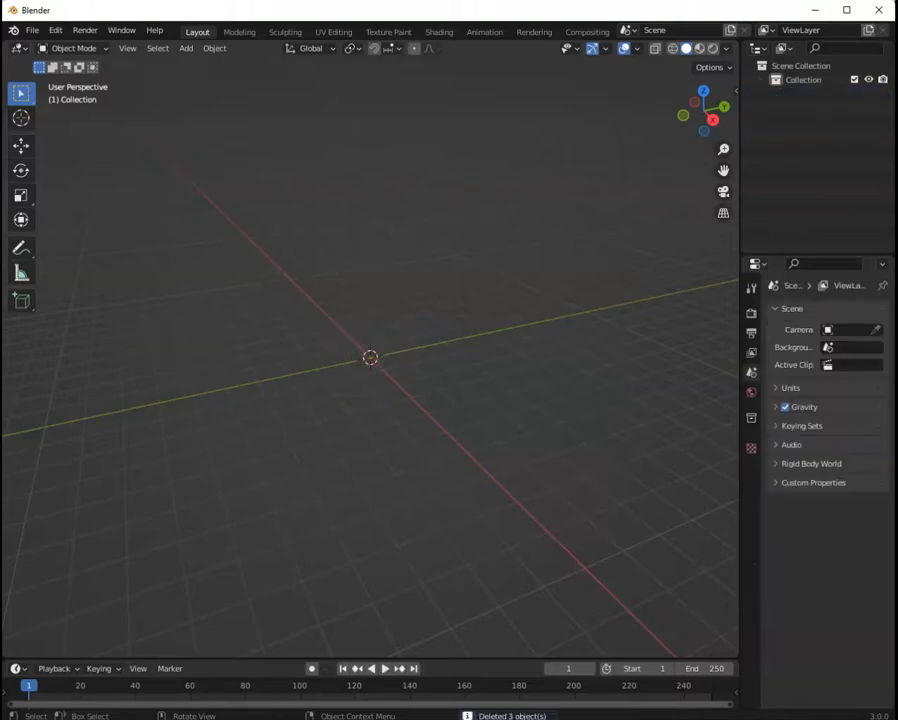
Import the avatar model into the empty scene and show it from the front in material preview shading.
click(32, 30)
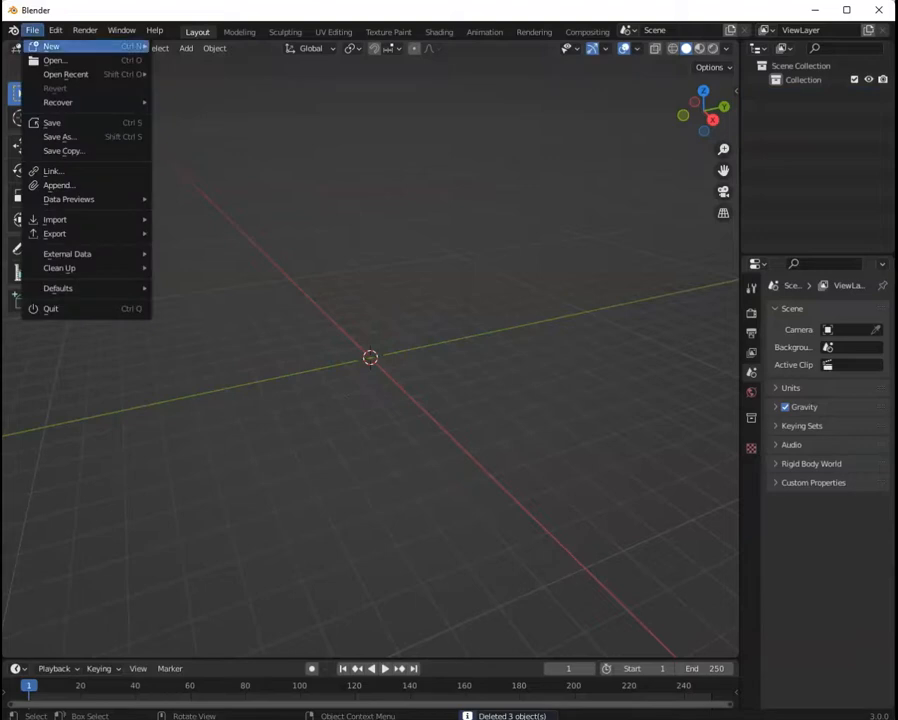
mouse_move(60, 219)
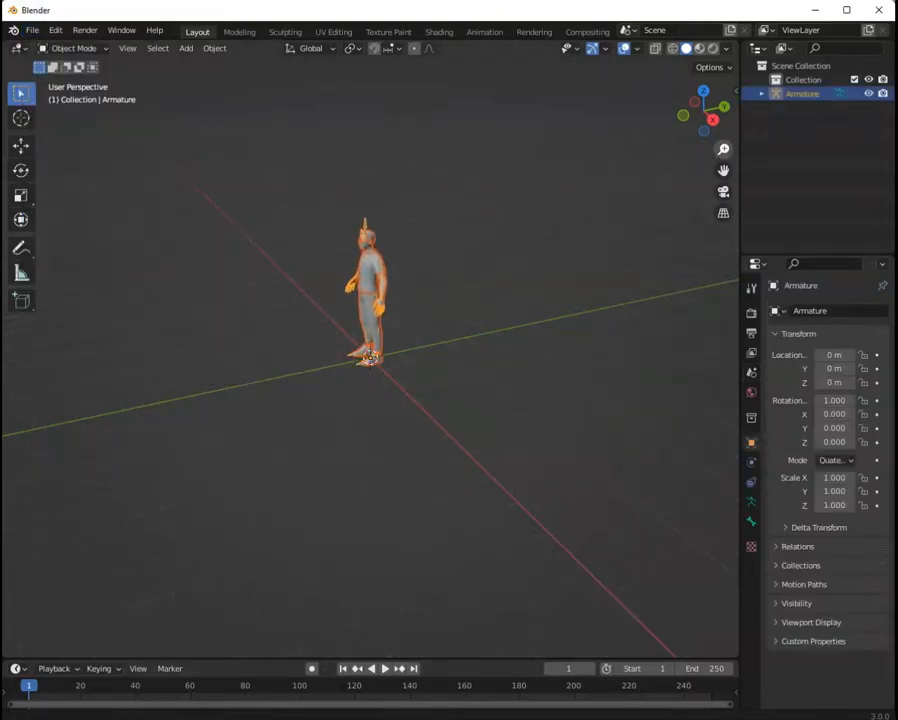
scroll(370, 357, up, 1)
middle_drag(370, 370, 472, 370)
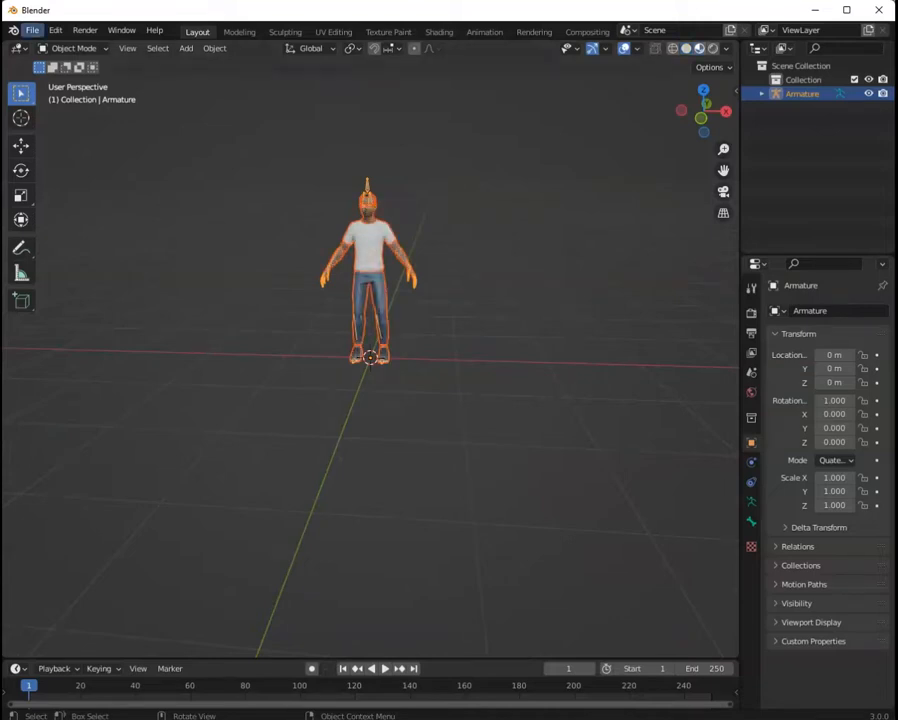
Start an FBX export of the avatar with the path mode set to Copy and textures embedded.
click(32, 30)
mouse_move(80, 233)
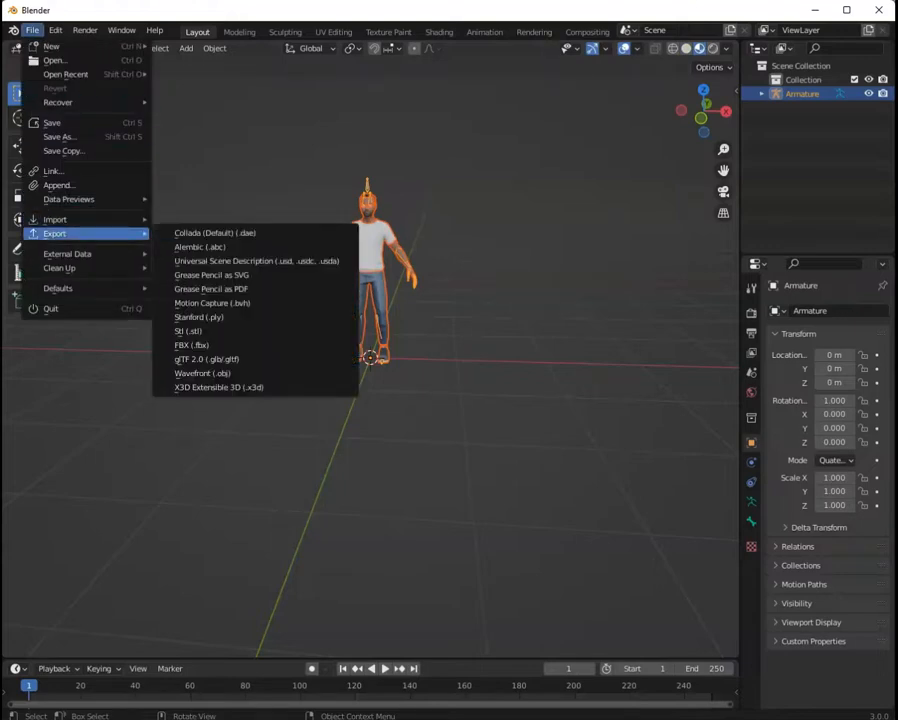
click(191, 345)
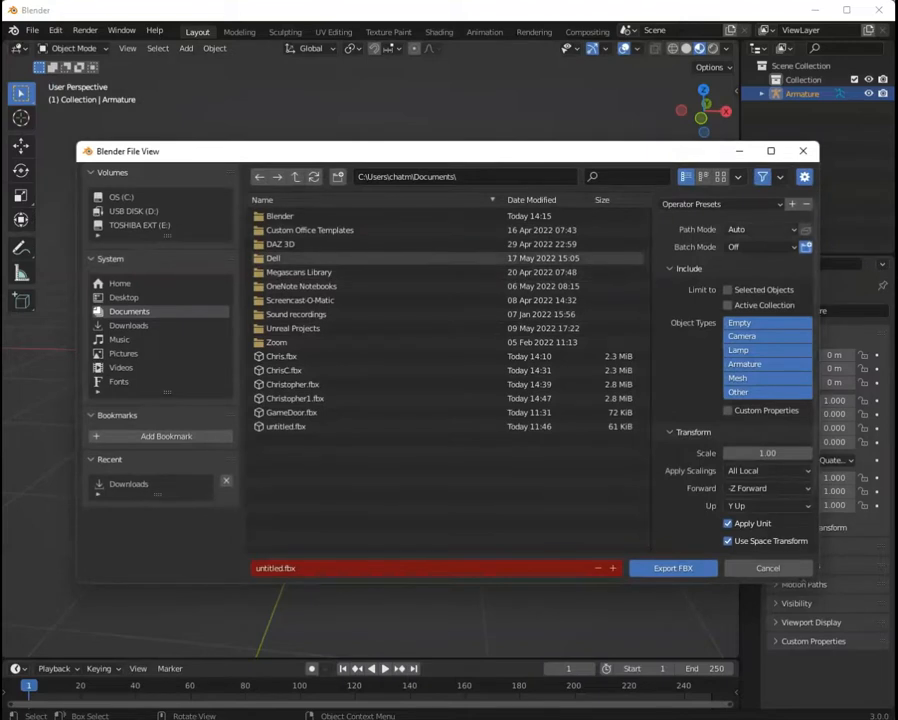
click(760, 229)
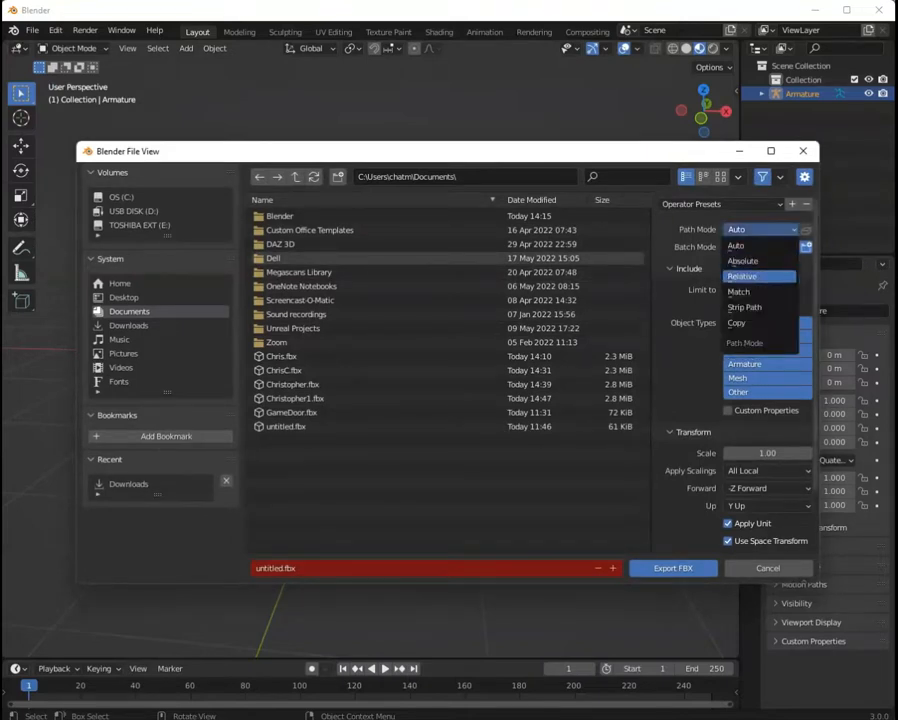
click(750, 322)
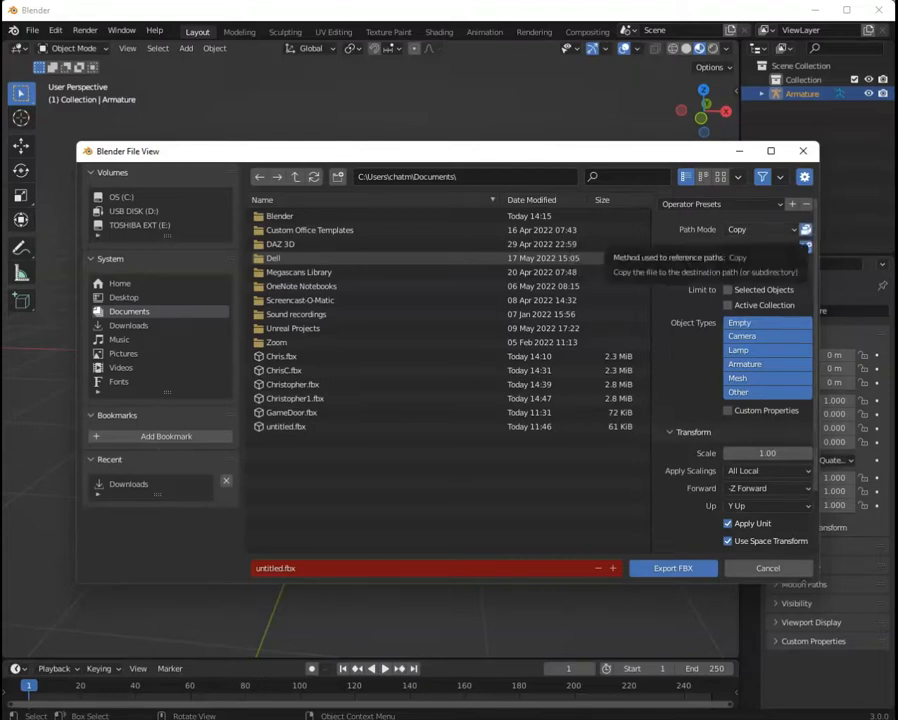
click(806, 229)
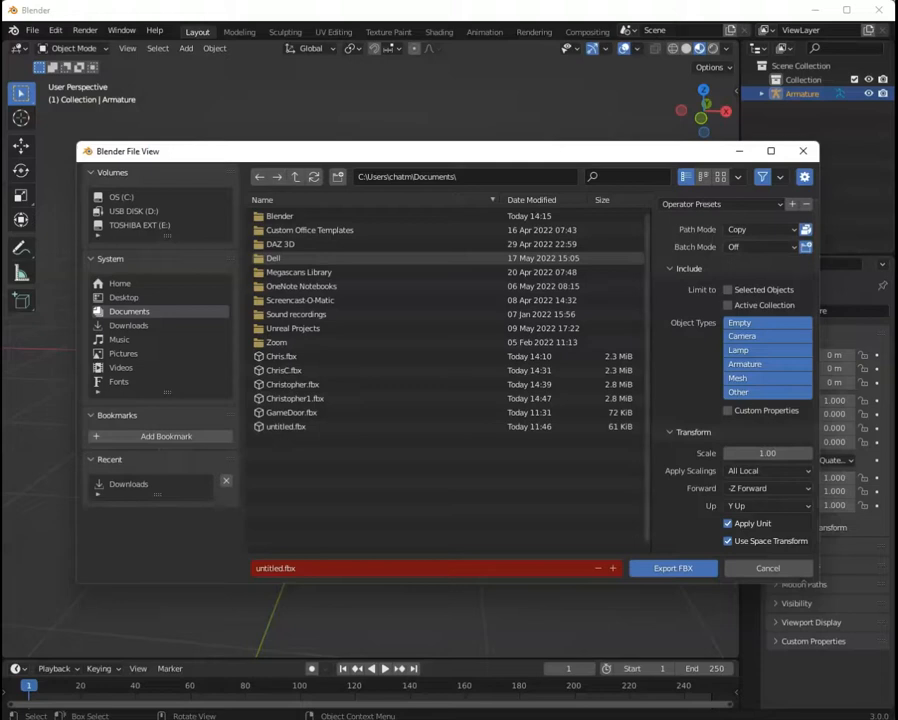
Set the export's Apply Scalings to FBX Units Scale and disable Apply Unit.
click(765, 470)
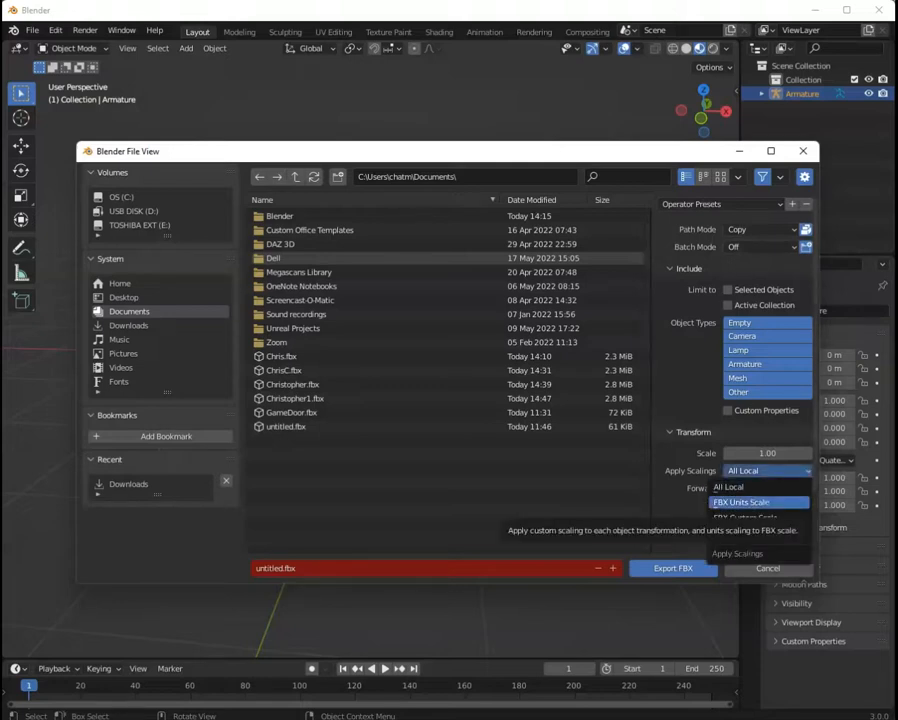
click(760, 502)
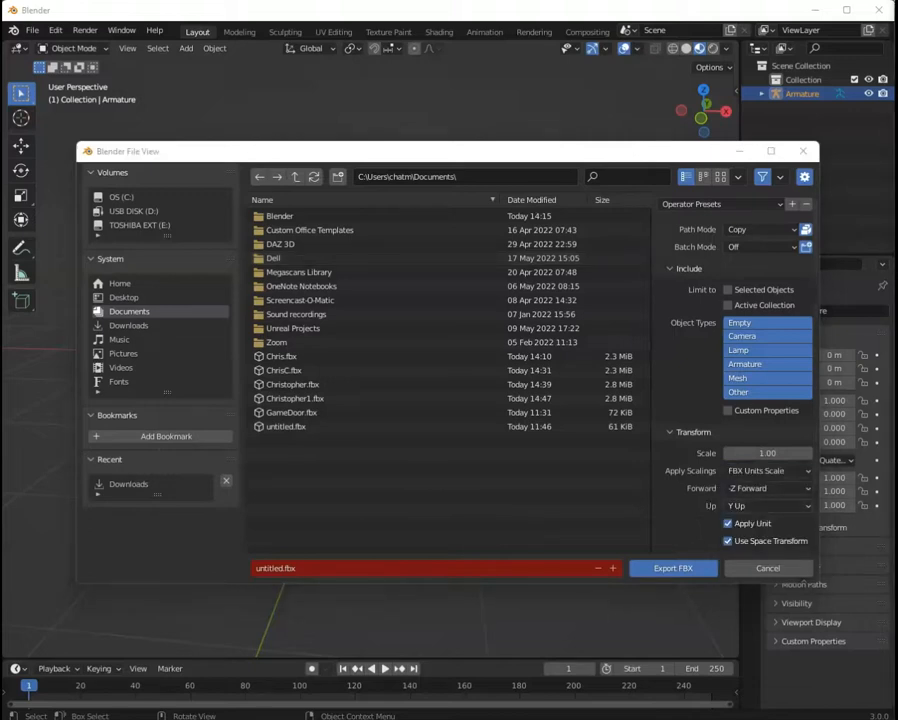
scroll(740, 400, down, 3)
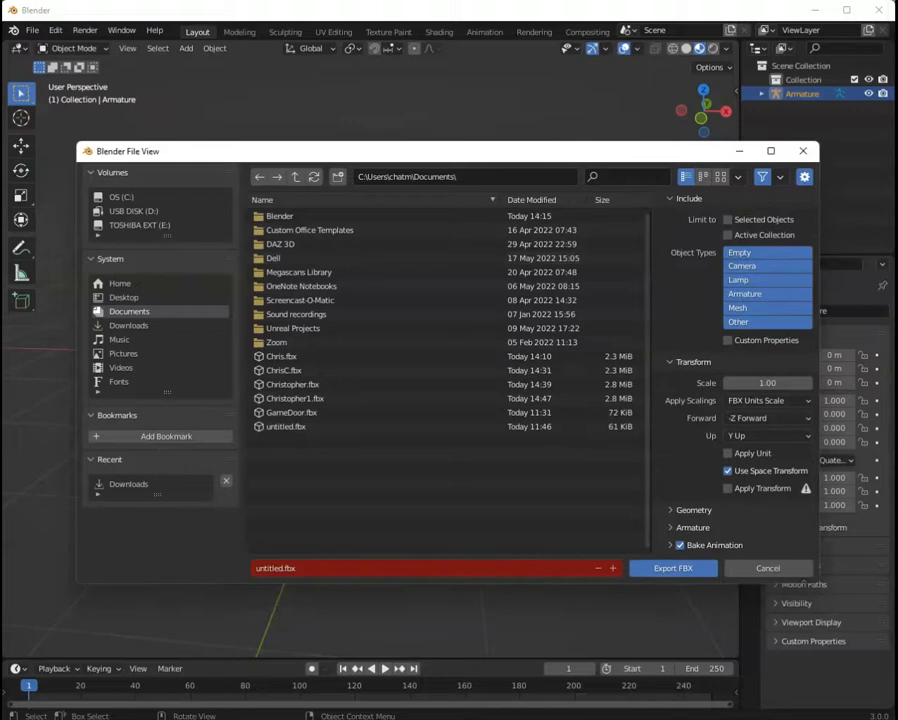
Set the export's geometry smoothing to Edge and enable Tangent Space.
click(671, 510)
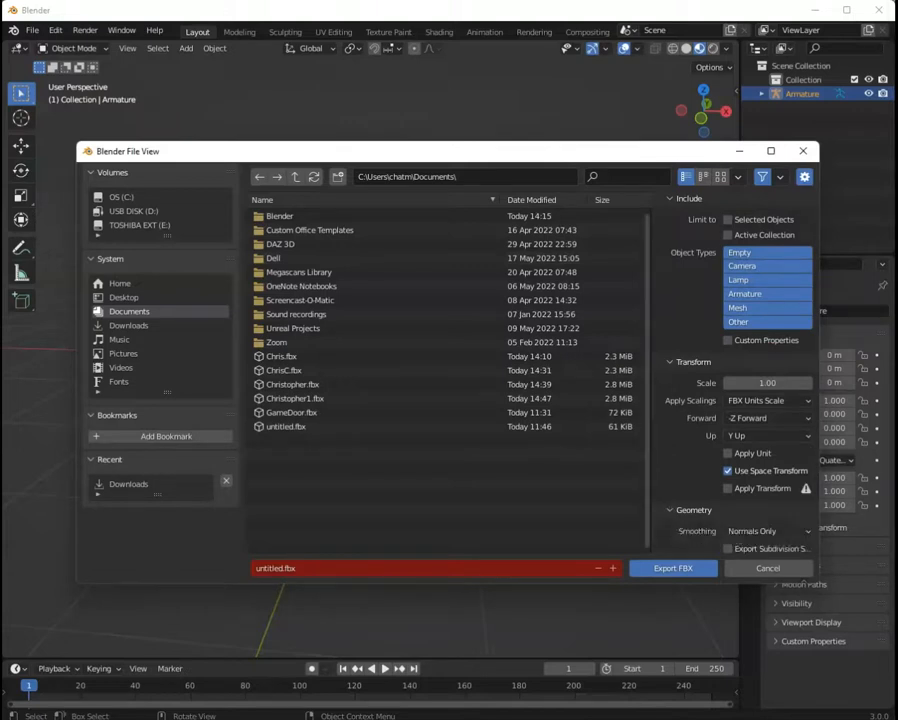
scroll(740, 420, down, 3)
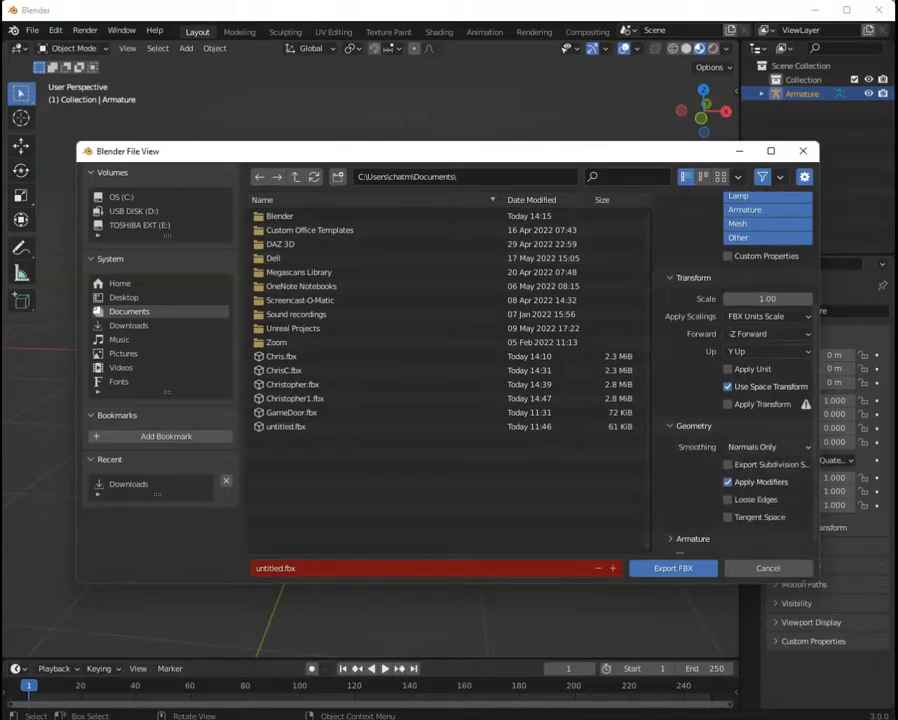
click(767, 447)
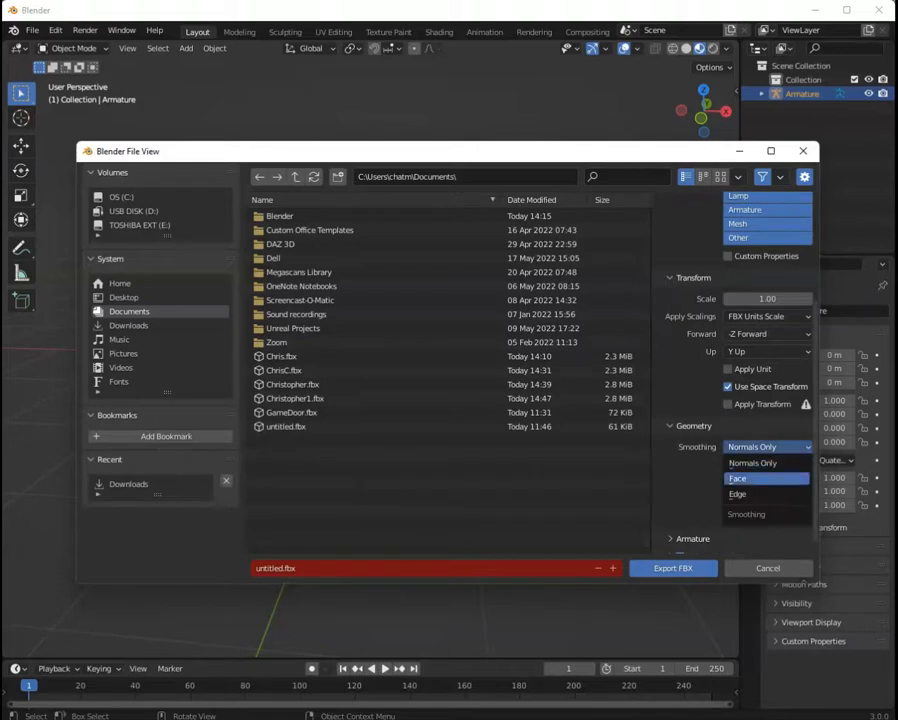
click(738, 494)
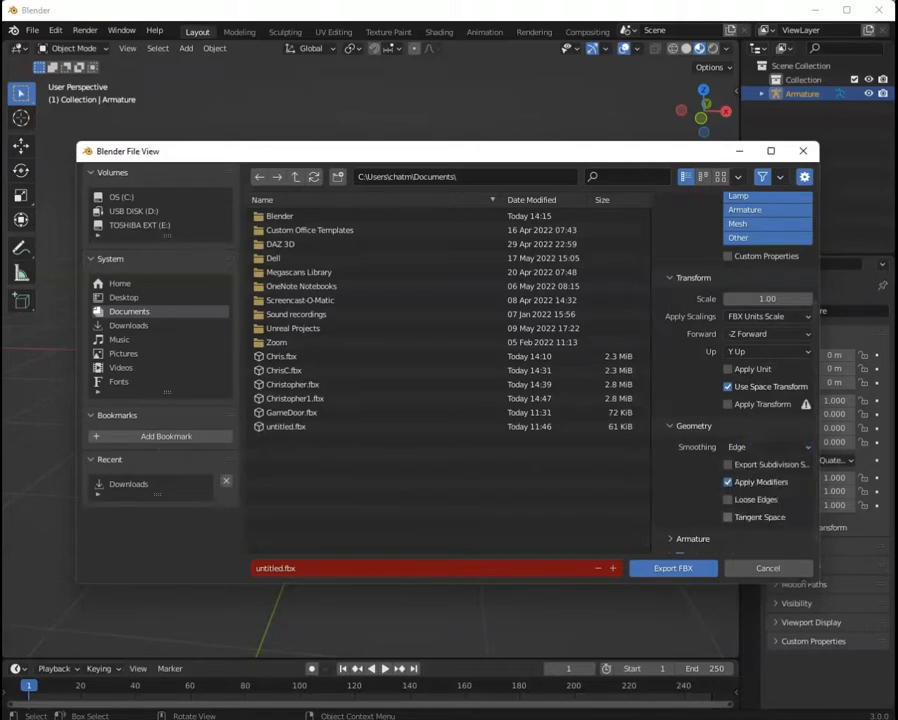
scroll(740, 400, down, 1)
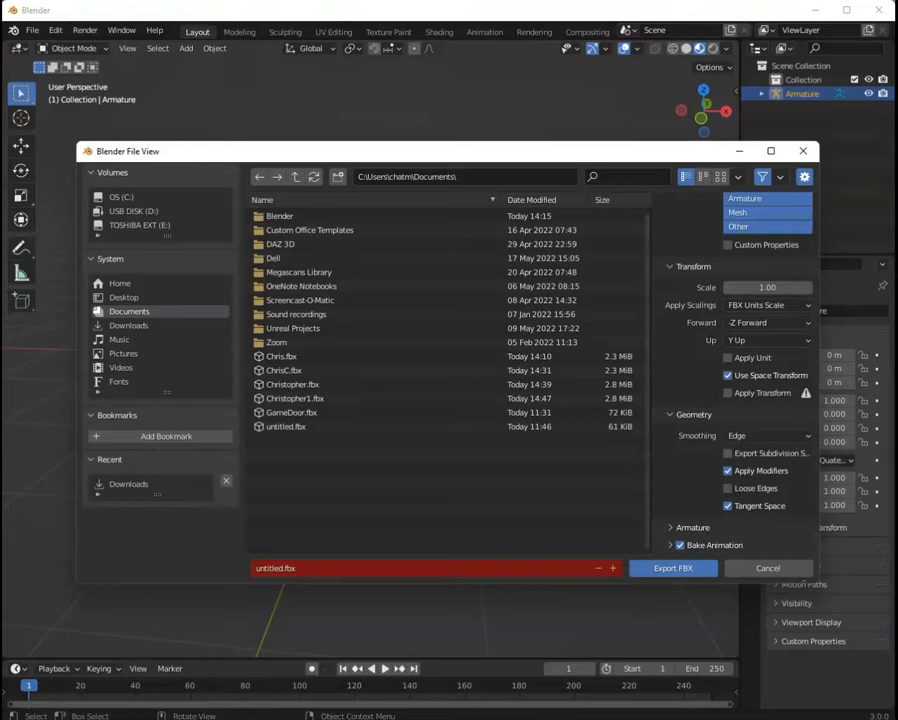
Disable Add Leaf Bones in the export's armature options and open the file name for editing.
click(672, 528)
scroll(690, 510, down, 3)
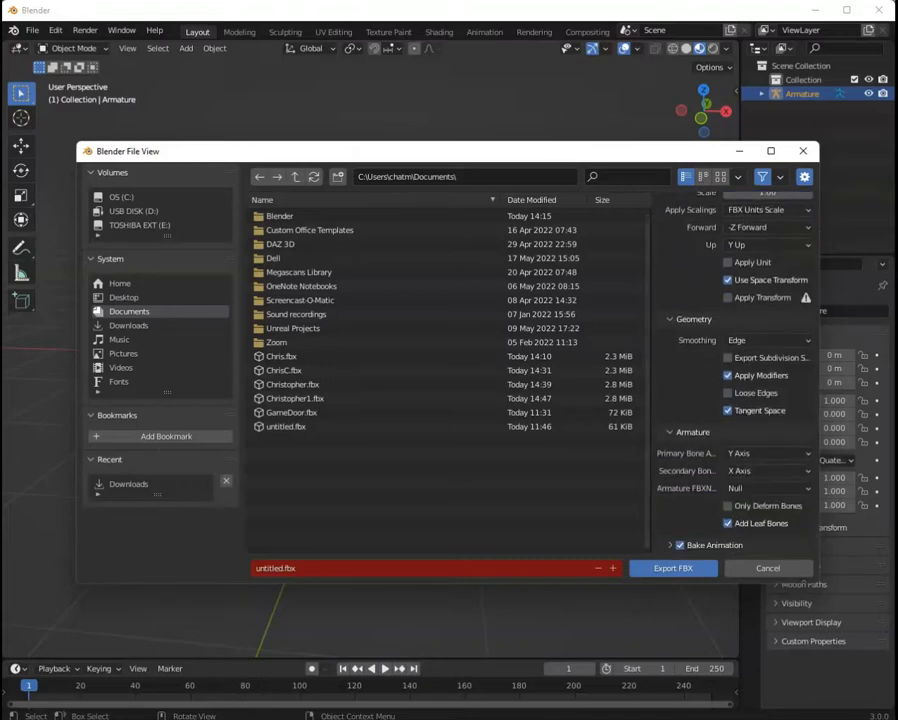
click(728, 523)
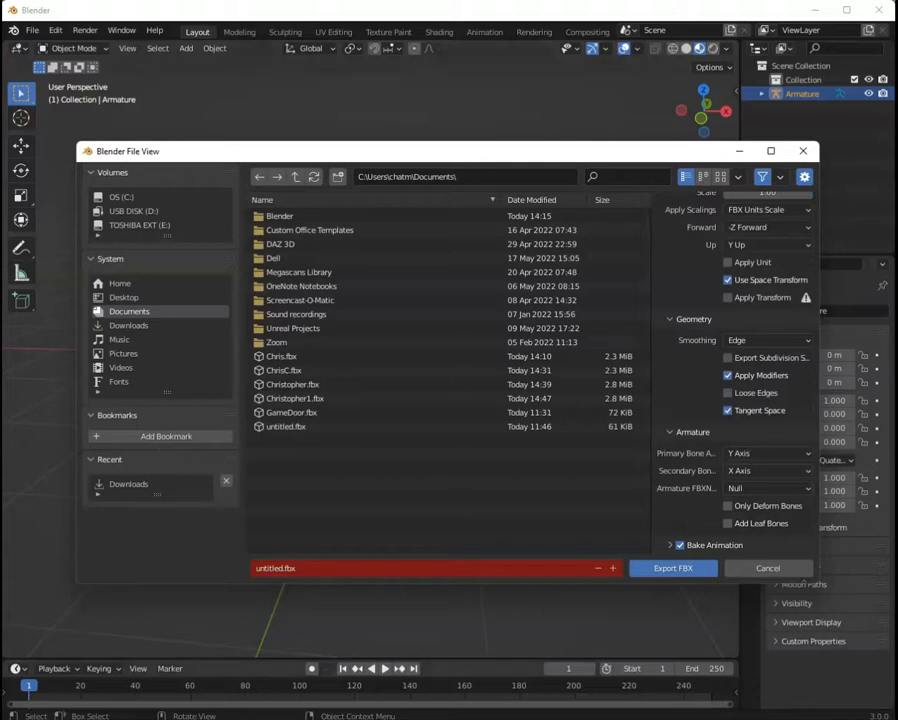
click(298, 568)
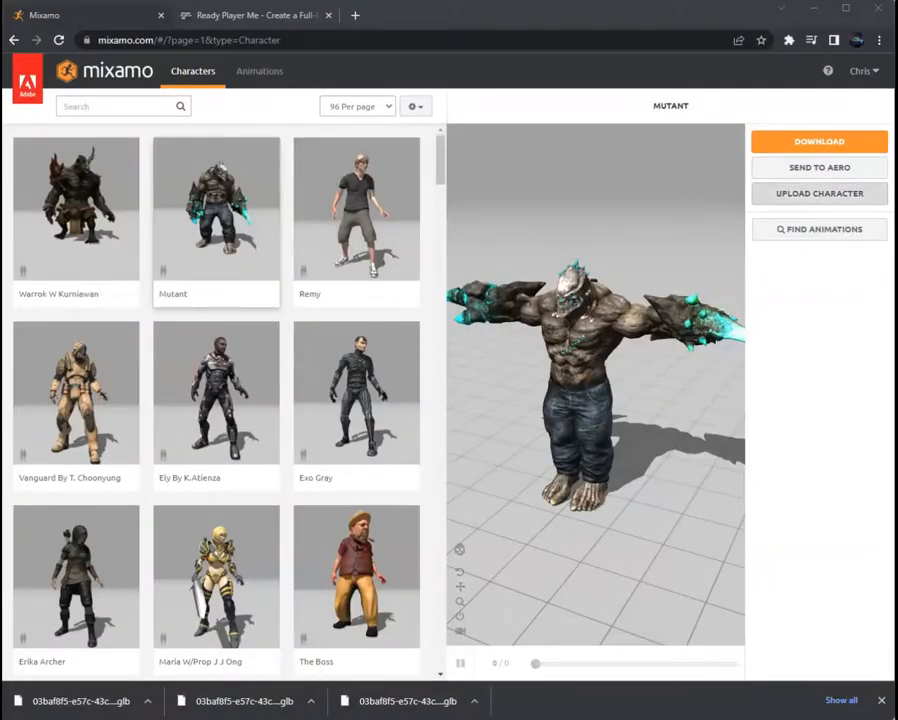
Upload the exported avatar FBX to Mixamo as a new character and accept it as the current character.
click(819, 193)
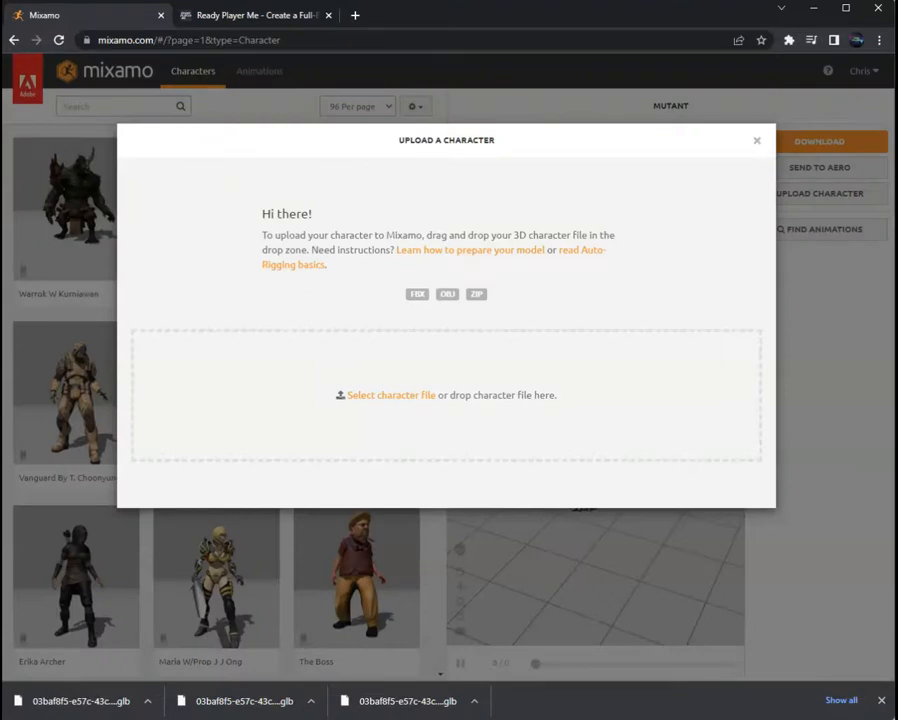
drag(897, 465, 665, 420)
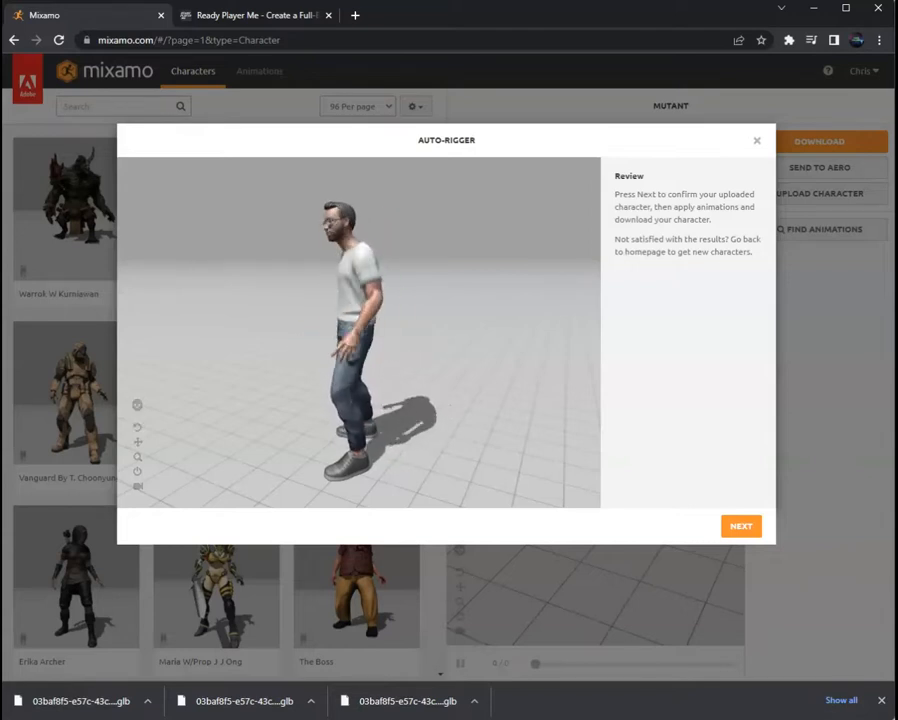
click(741, 526)
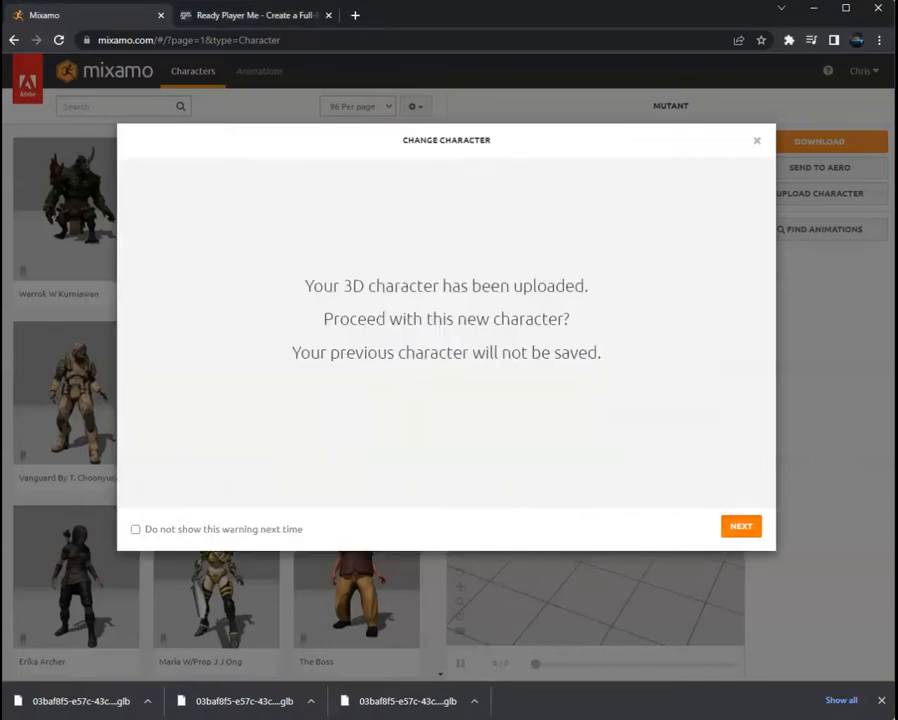
click(741, 526)
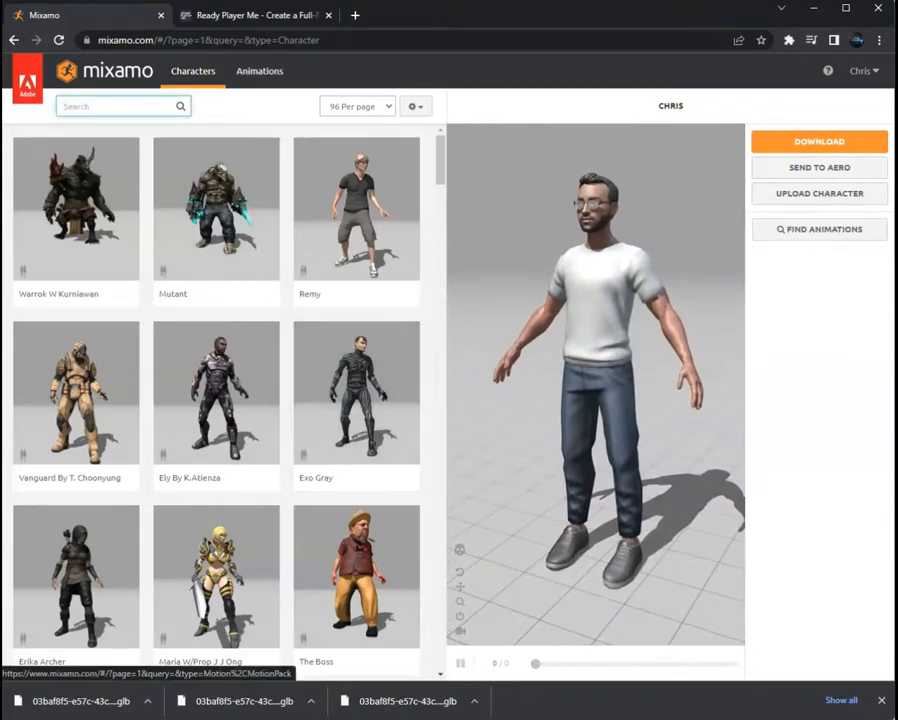
Search the animations for "t-pose", apply T-Pose to the avatar and download it.
click(259, 71)
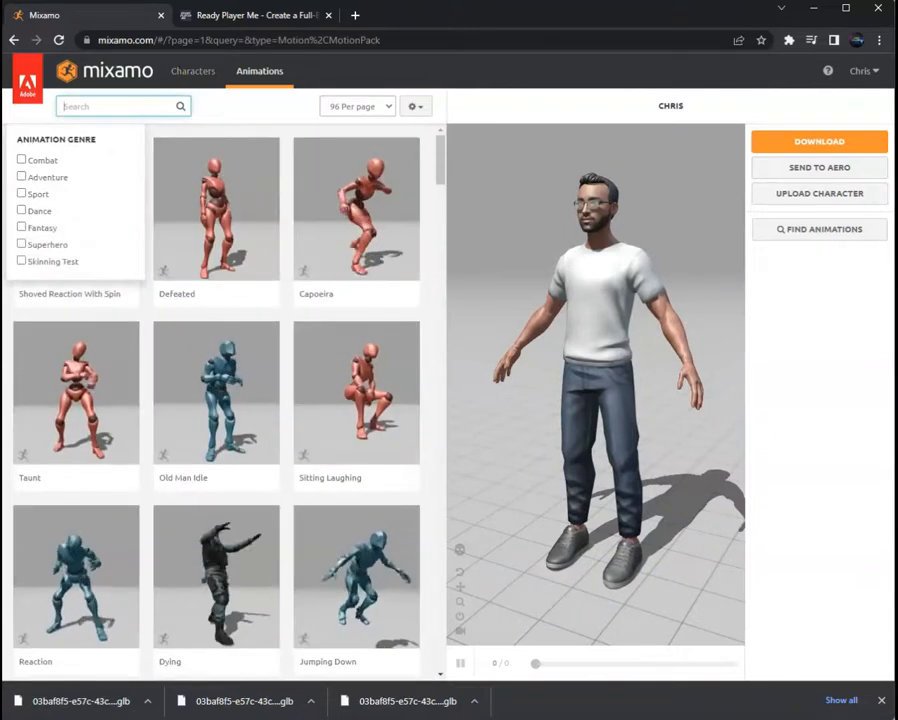
text(t-pose)
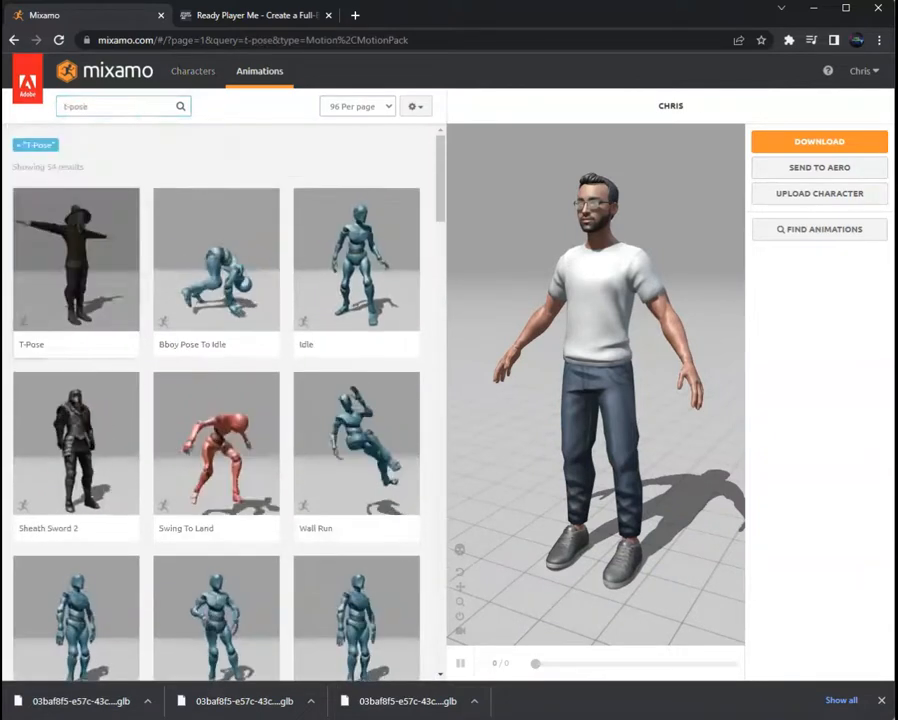
click(76, 262)
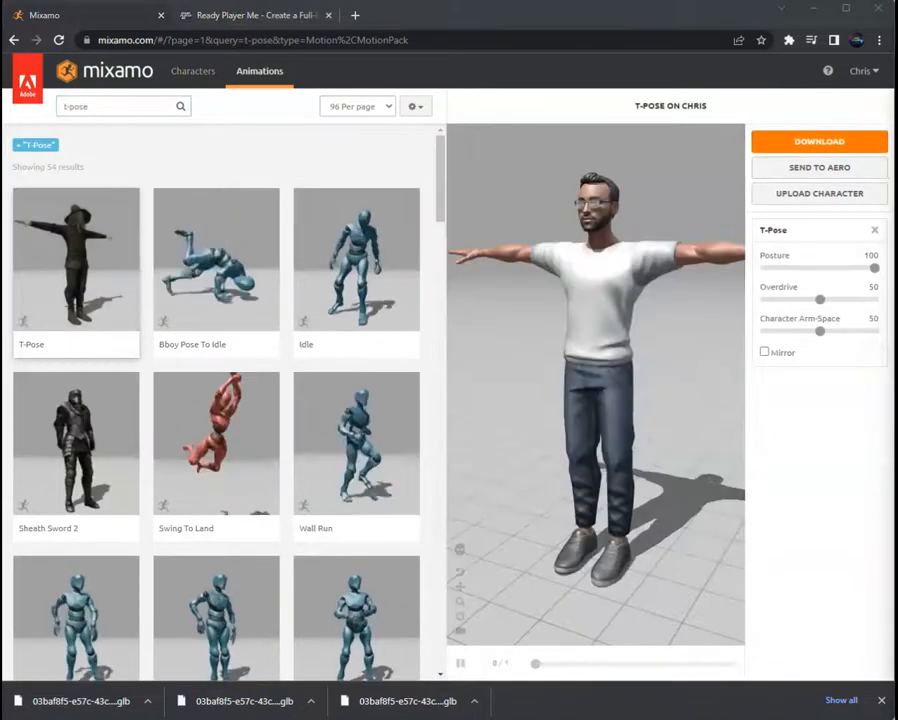
click(819, 142)
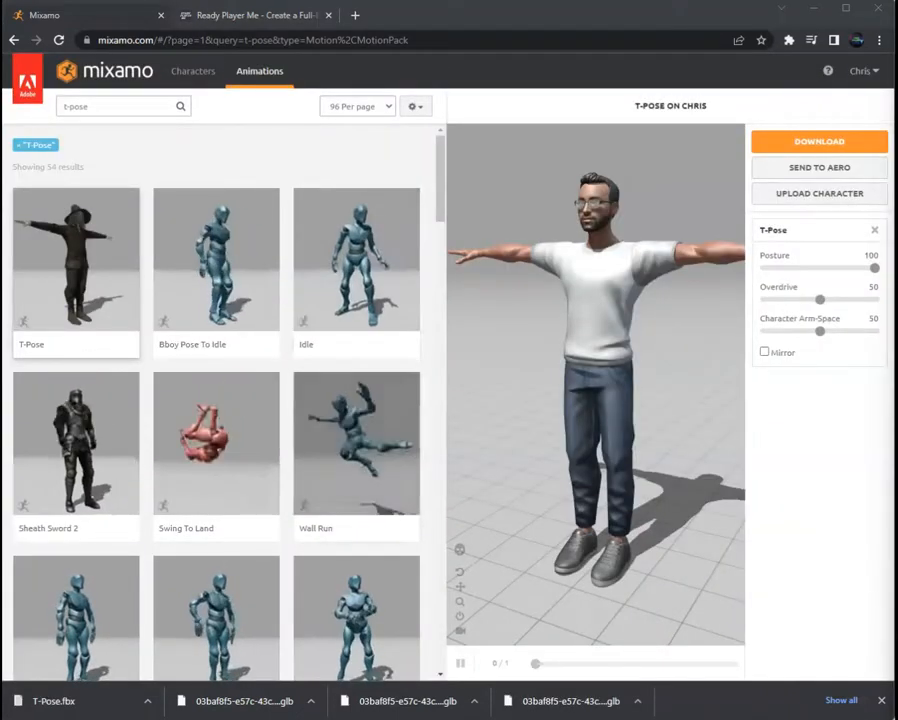
Search the animations for "Idle" and apply Breathing Idle to the avatar.
click(356, 270)
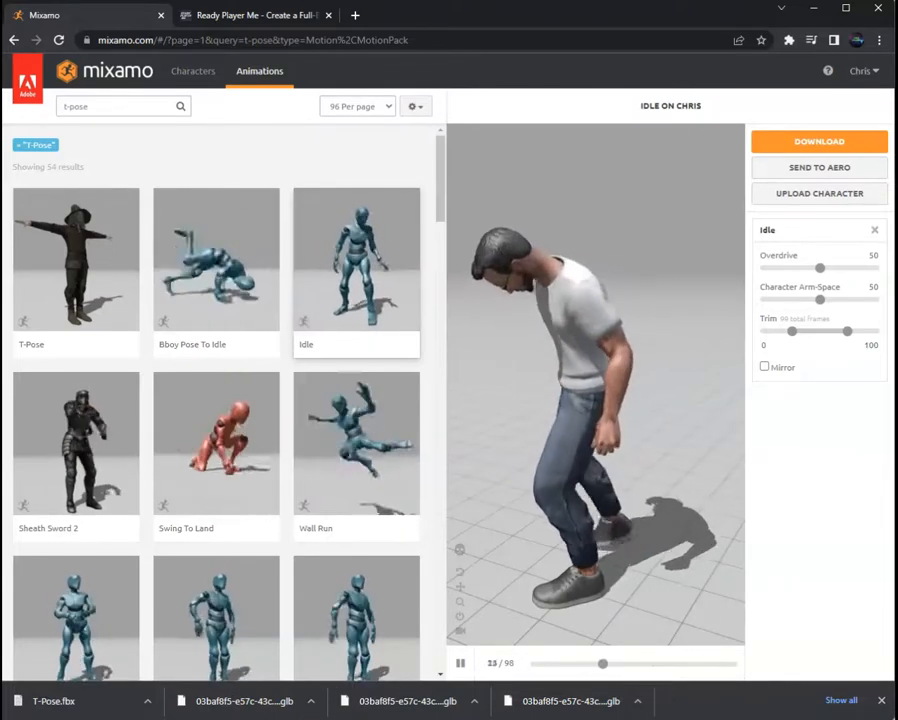
triple_click(78, 106)
text(Idle)
key(Return)
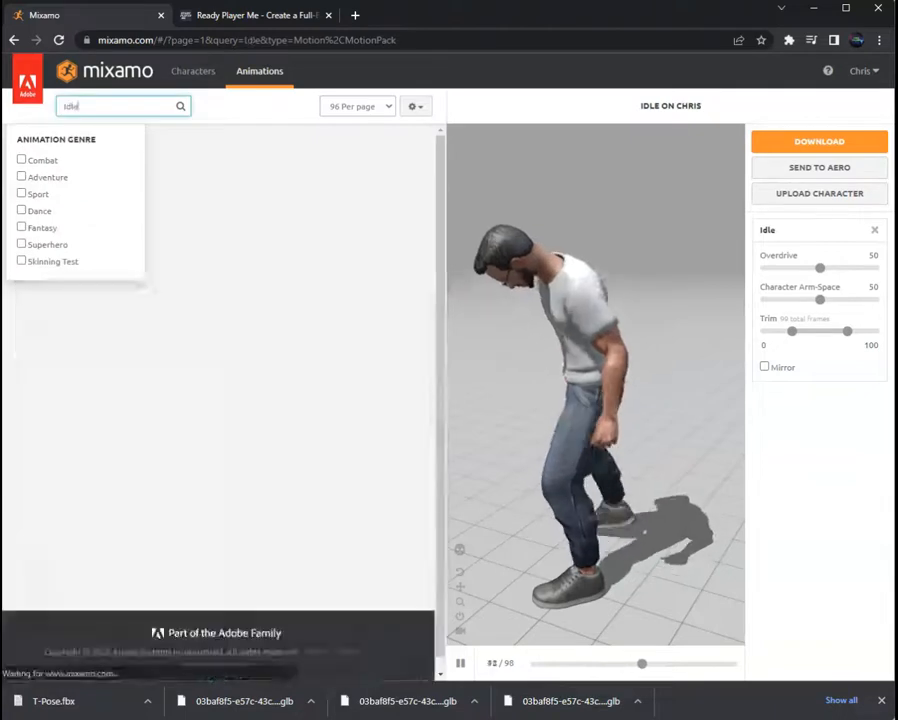
click(222, 155)
click(217, 450)
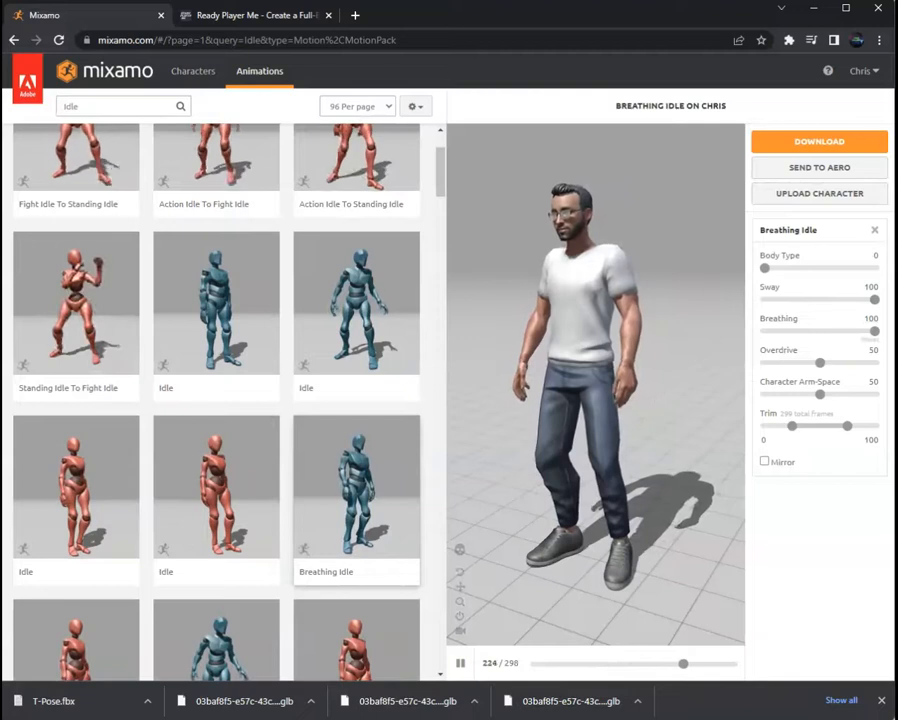
Set the Breathing Idle animation's Sway to 30 and its Breathing to 50.
drag(874, 299, 817, 299)
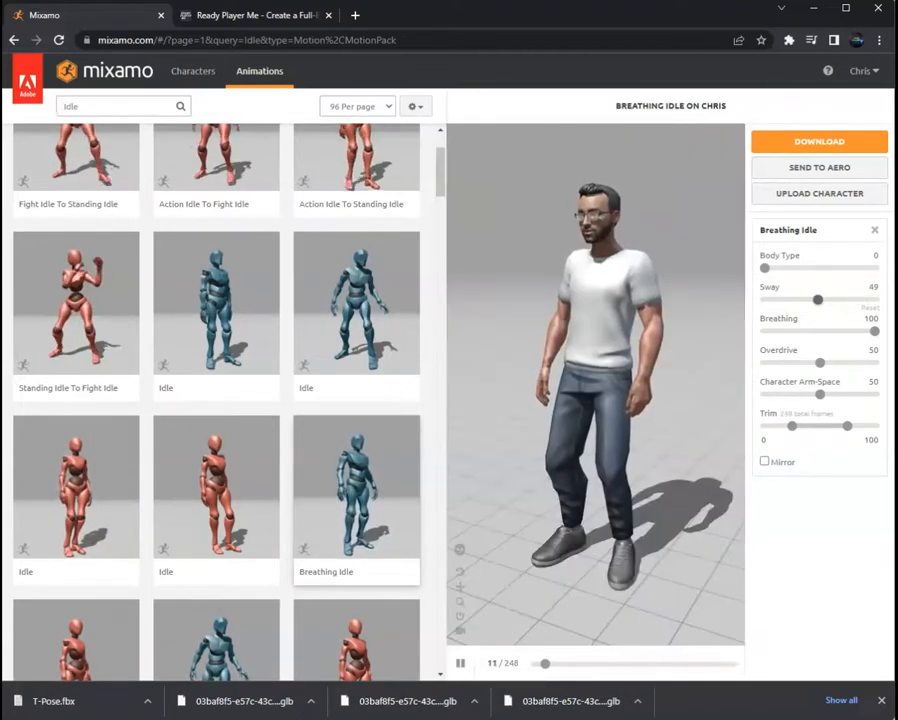
drag(817, 299, 797, 299)
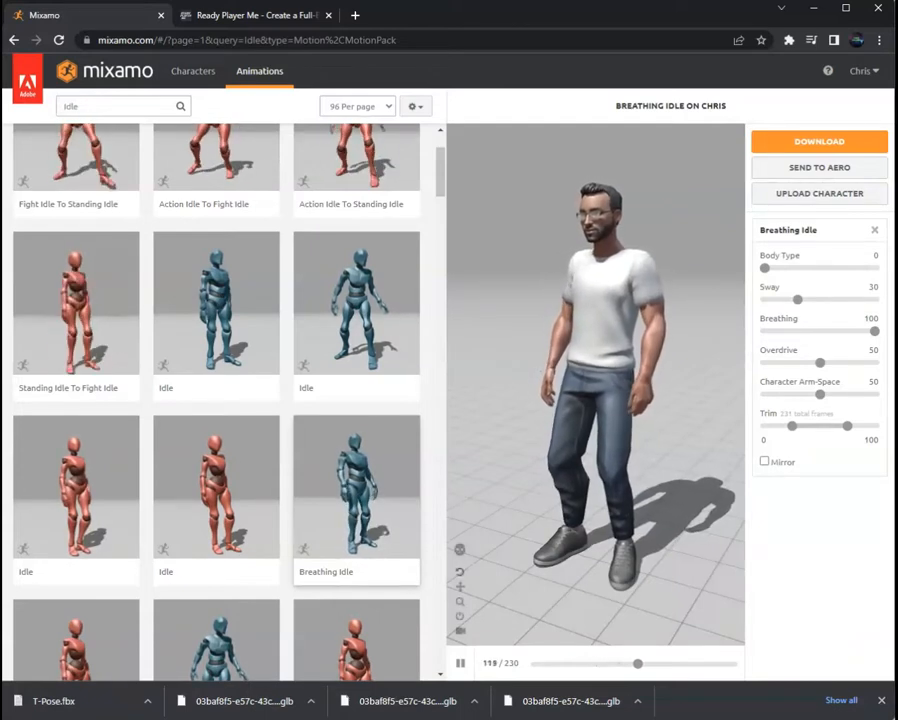
drag(874, 331, 873, 332)
drag(873, 332, 819, 331)
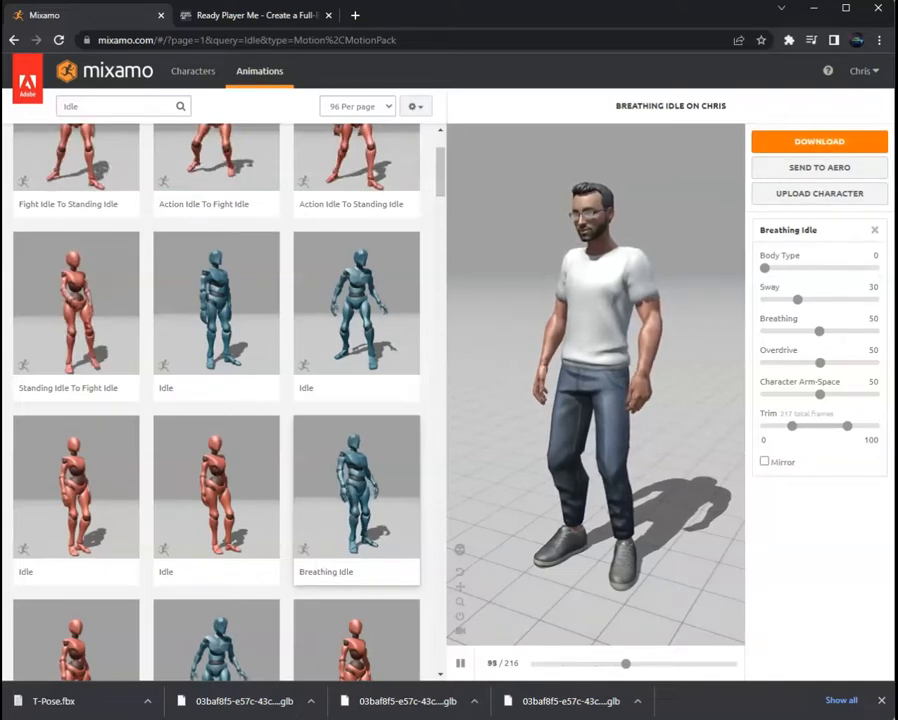
Download the Breathing Idle animation as FBX Binary with the skin option set to Without Skin.
click(819, 142)
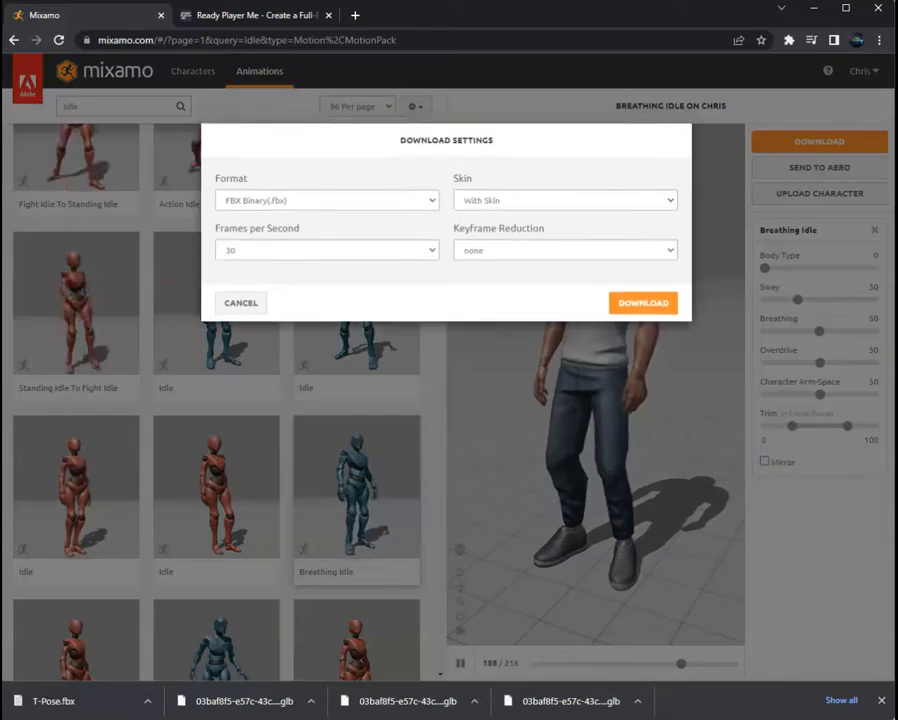
click(565, 200)
click(490, 226)
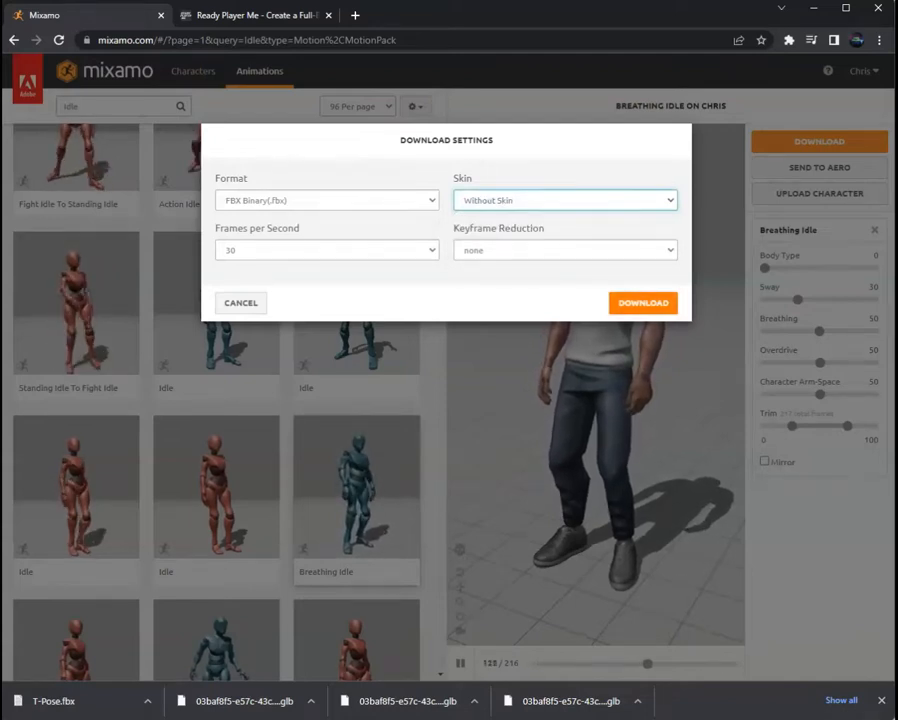
click(643, 303)
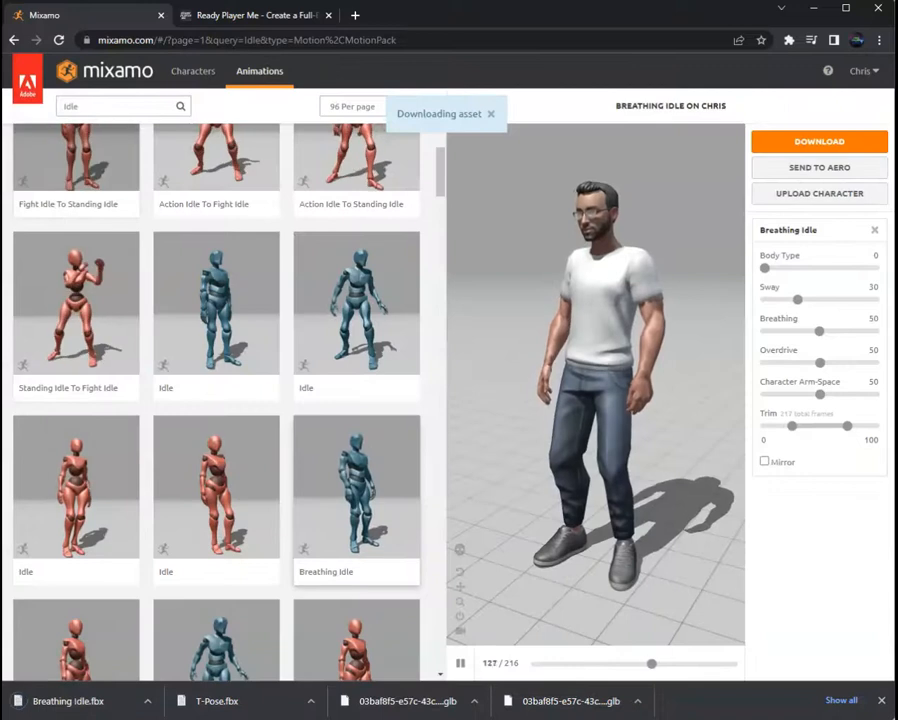
Search for "Walking" and download the Walking animation with In Place enabled, as FBX Binary without skin.
double_click(100, 106)
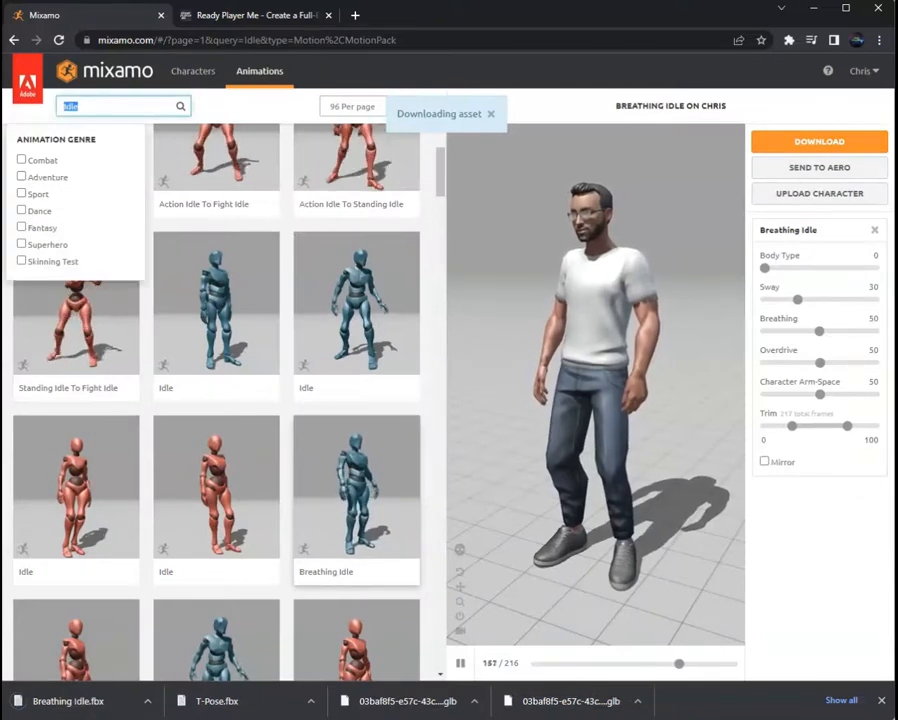
text(Walk)
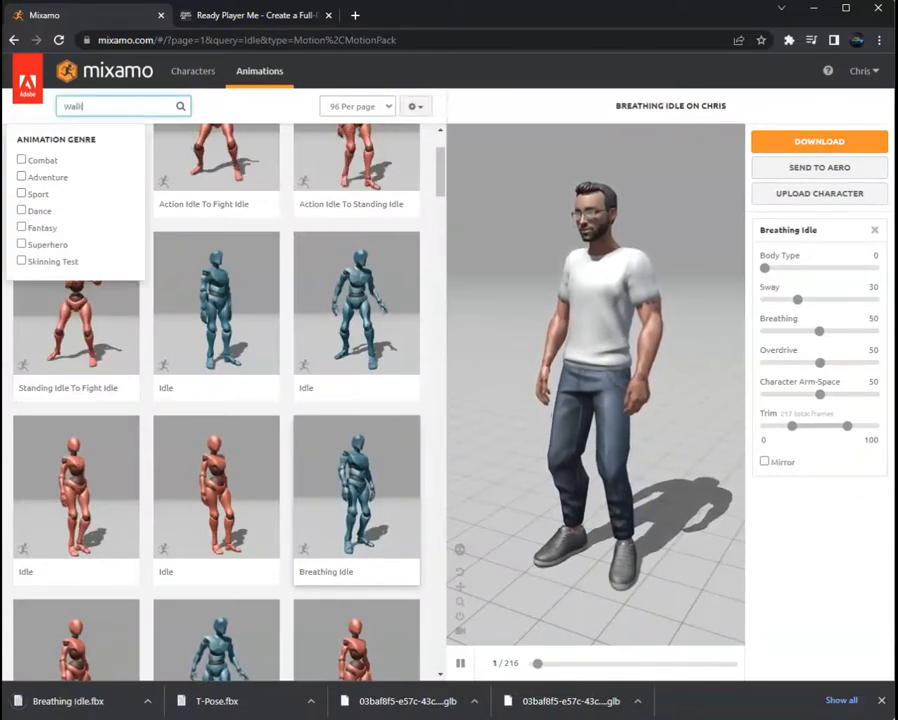
text(ing)
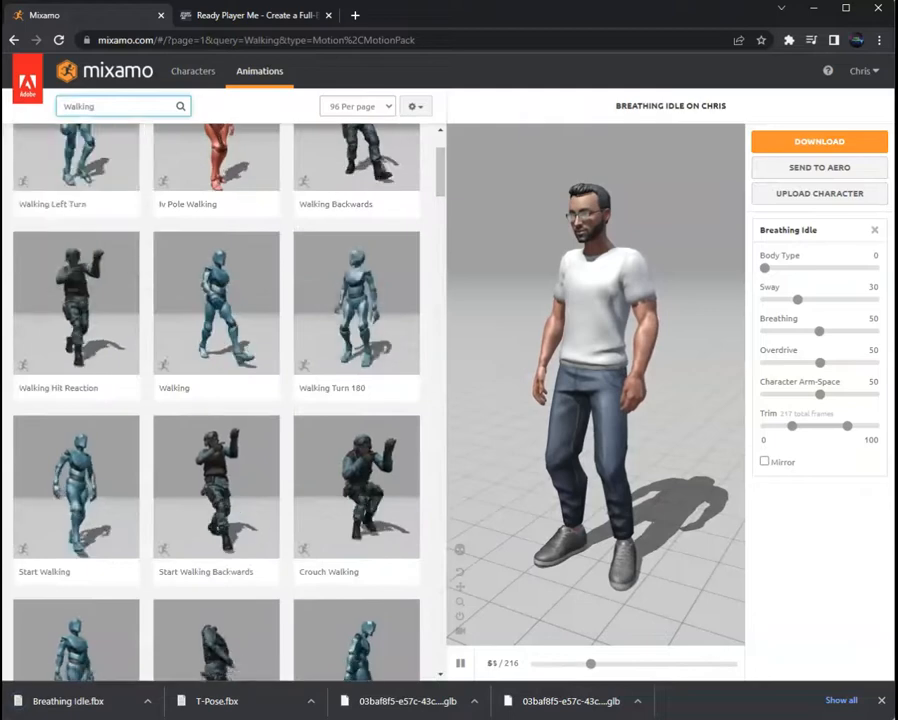
click(216, 305)
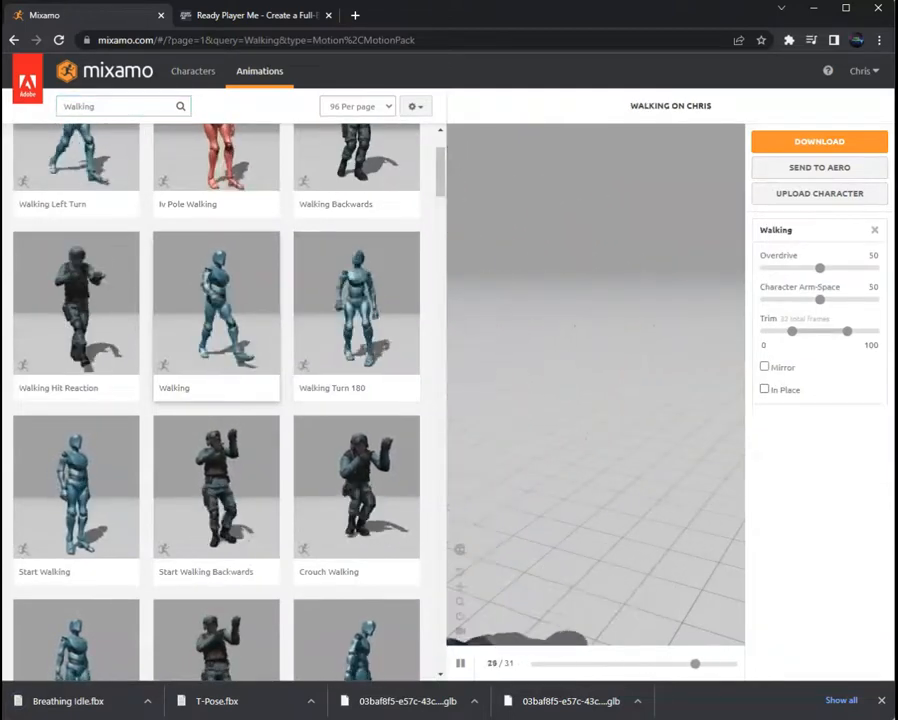
click(764, 389)
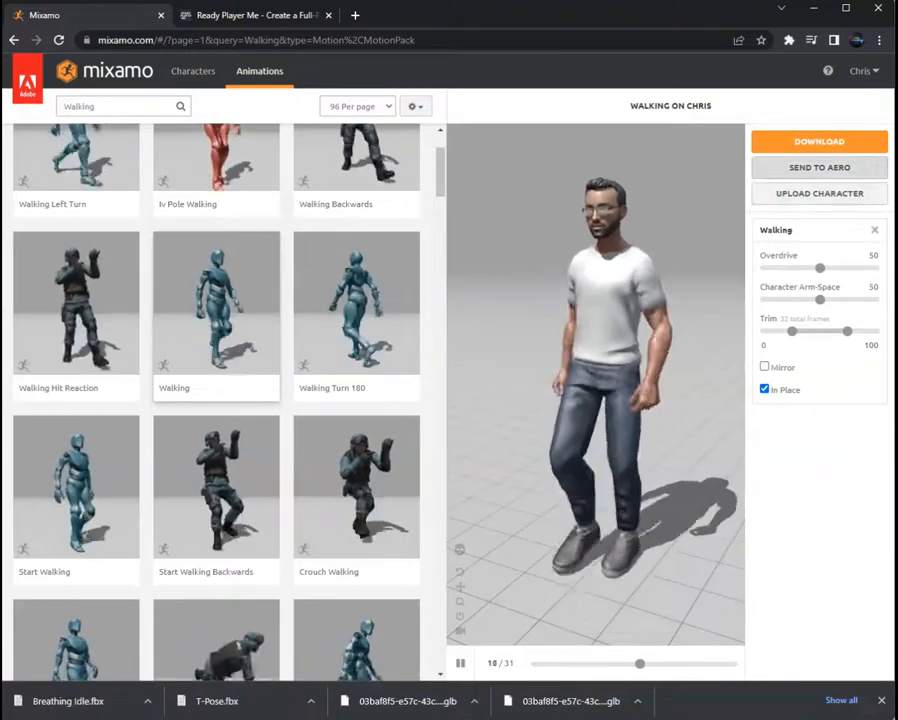
click(819, 142)
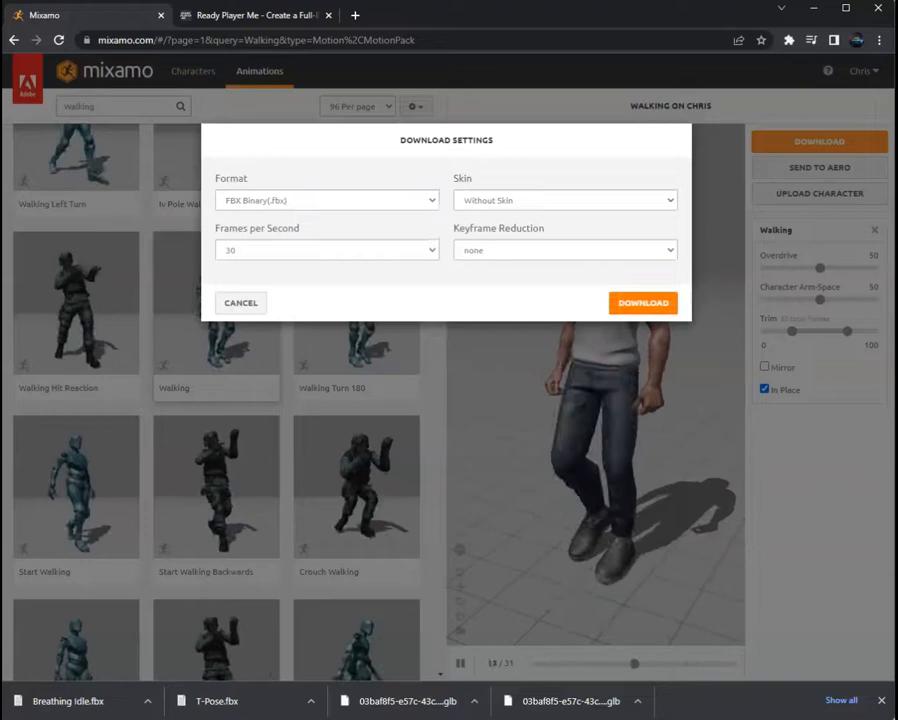
click(643, 303)
Search for "Running" and download the Running animation with In Place enabled, as FBX Binary without skin.
double_click(80, 106)
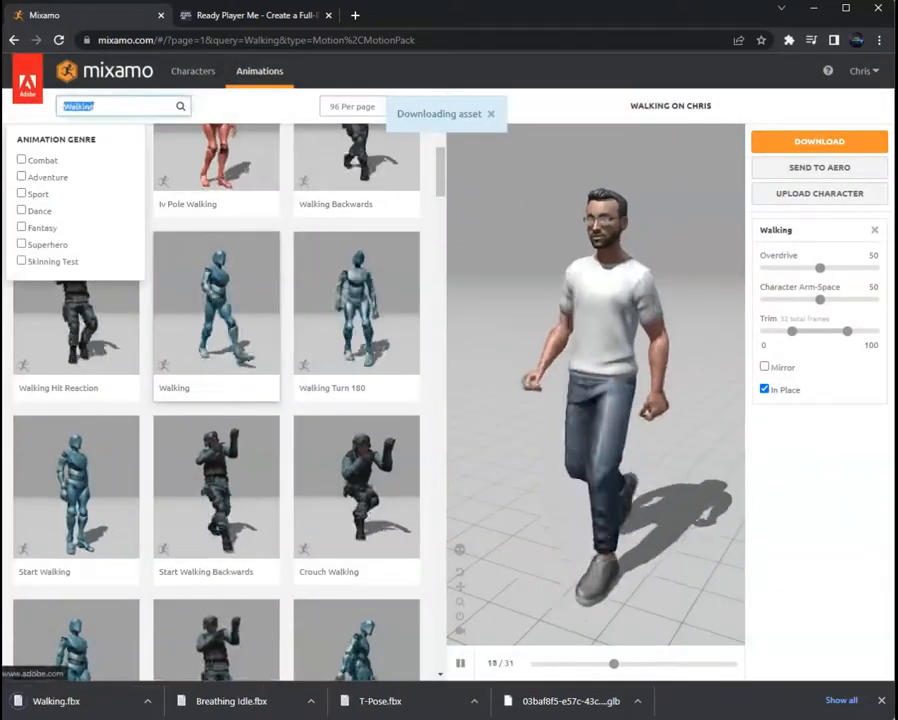
text(Runni)
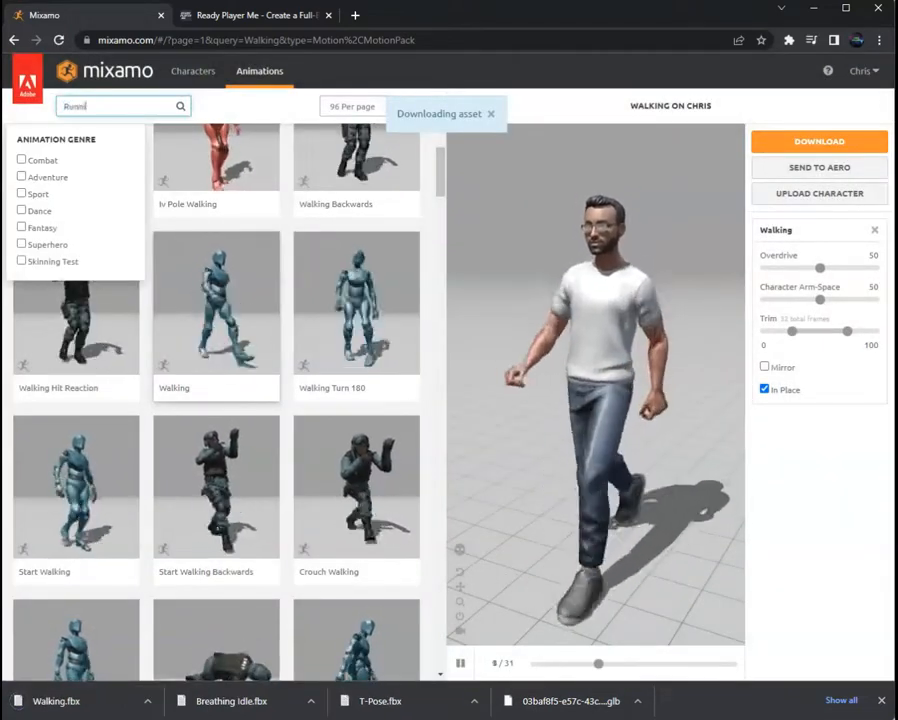
text(ng)
key(Return)
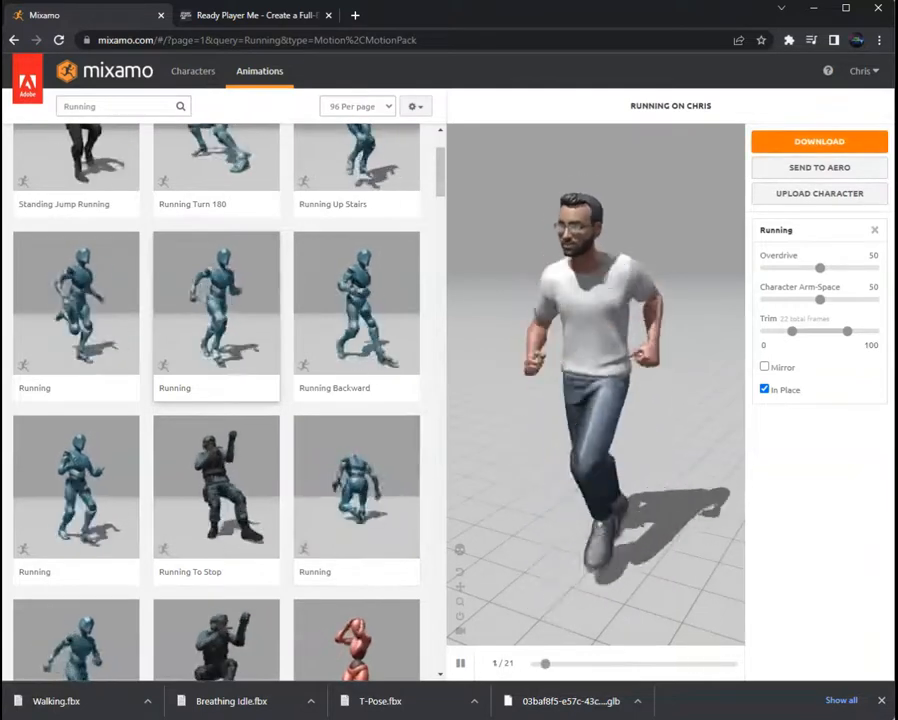
click(819, 142)
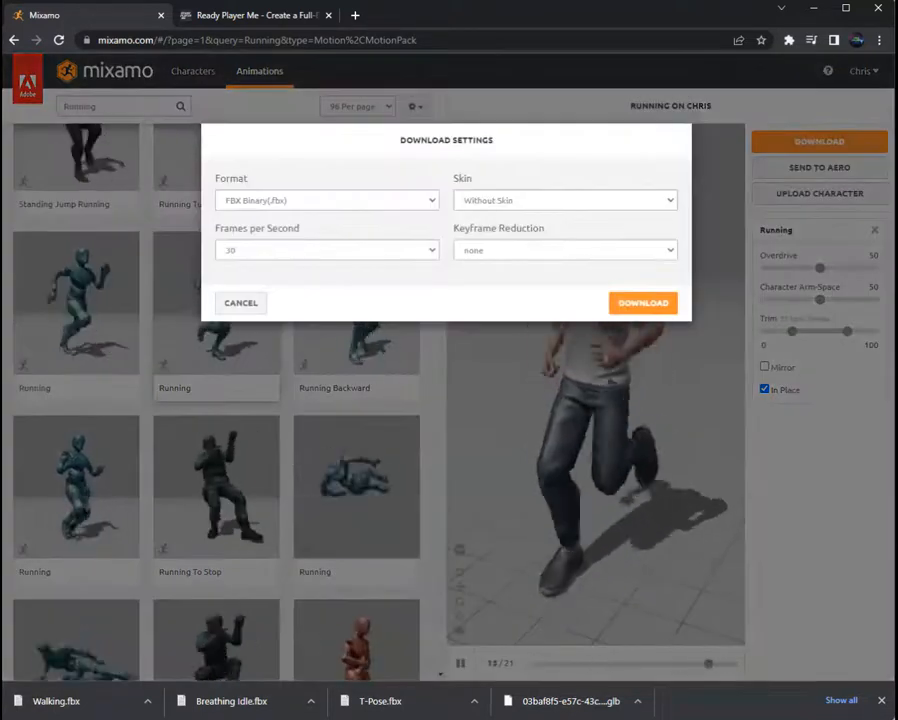
click(643, 303)
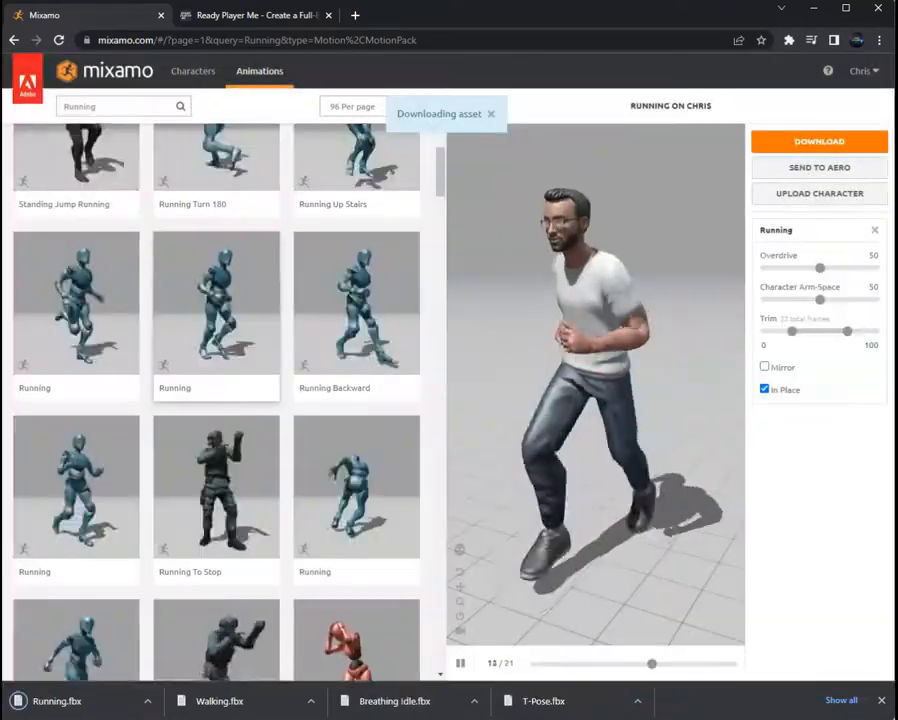
Search the animations for "Jump" and preview the two Jumping variants on the avatar.
double_click(80, 106)
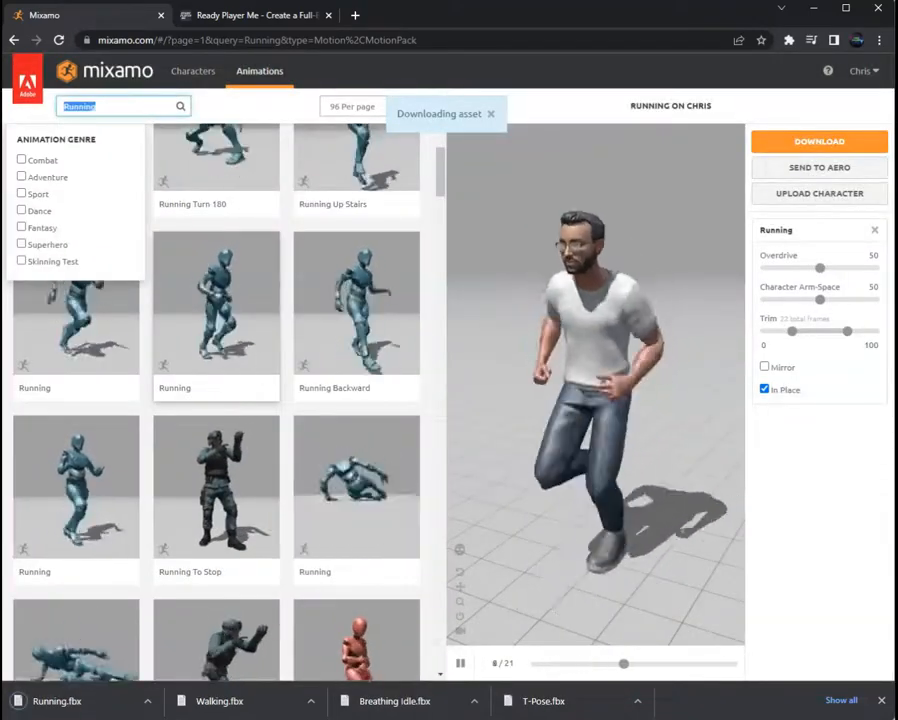
text(Jump)
key(Return)
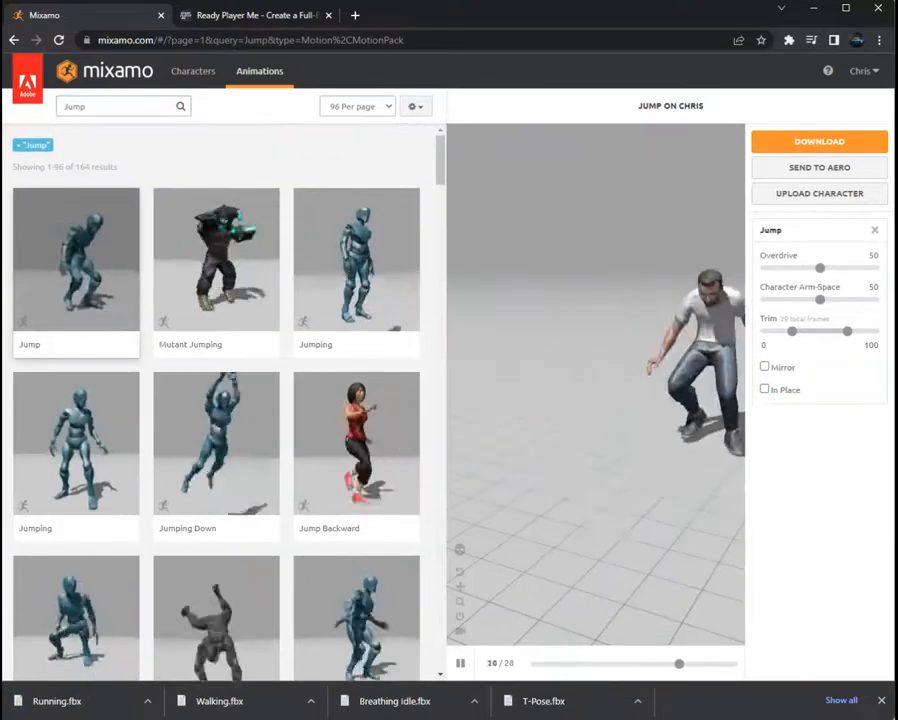
click(357, 262)
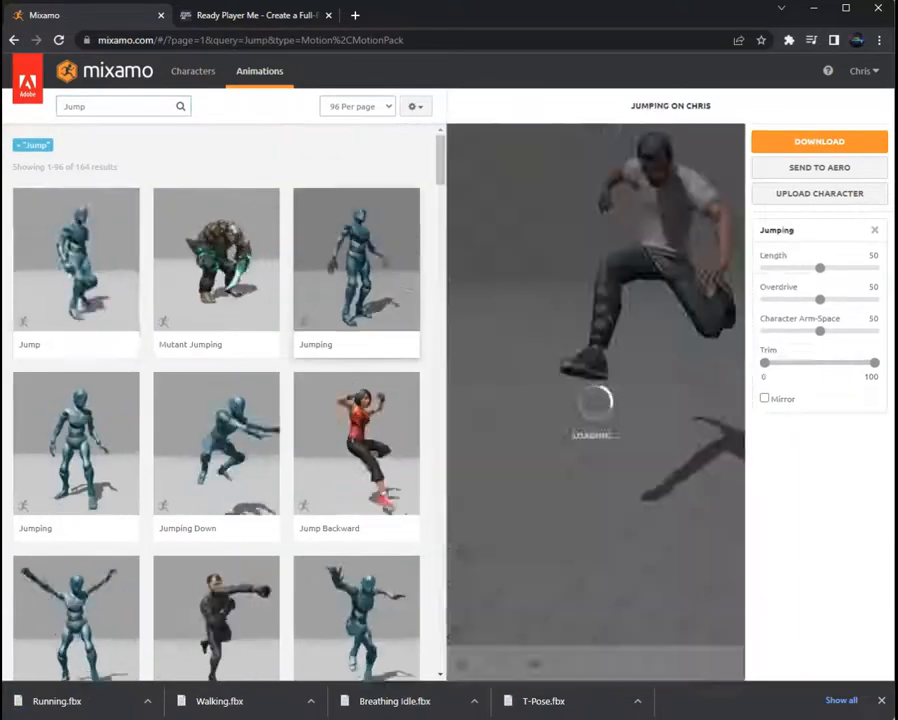
click(76, 446)
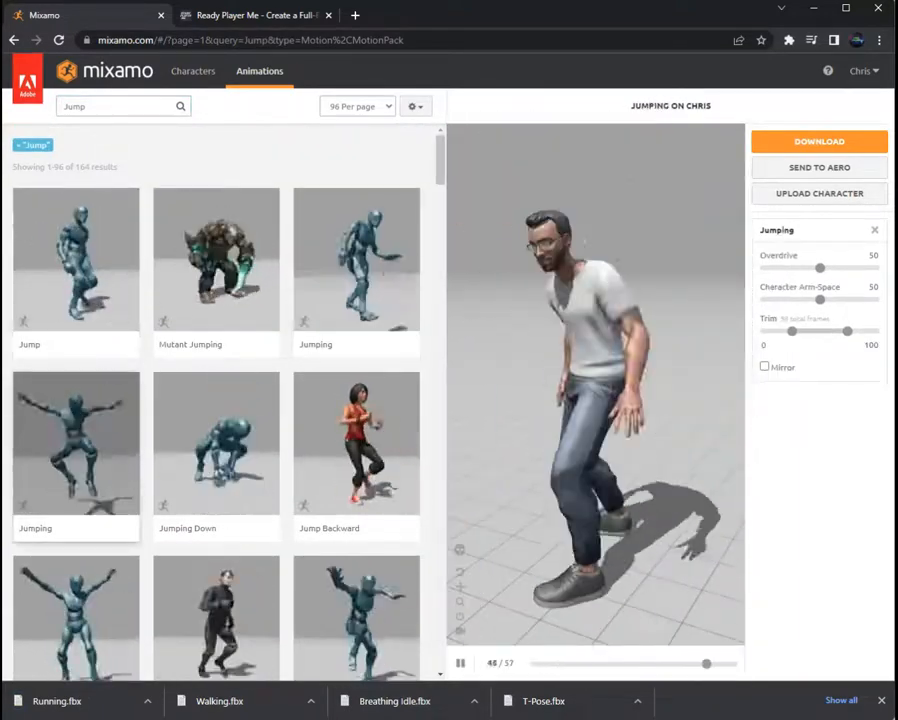
Preview the Jumping Up and Jump variants, but download the Jumping animation as FBX Binary without skin at 30 frames per second.
scroll(76, 446, down, 1)
click(76, 557)
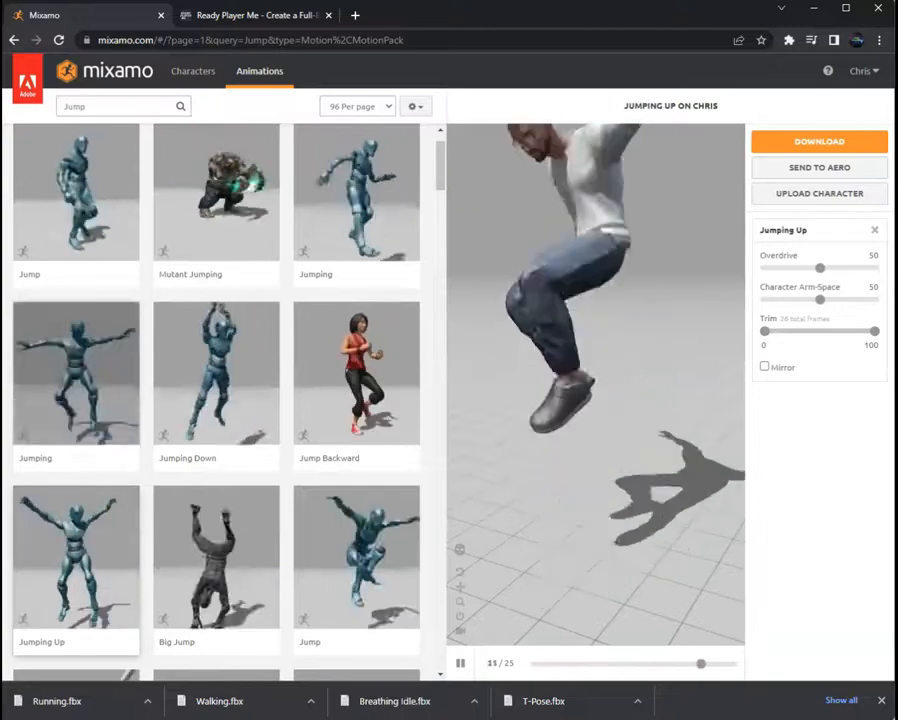
click(357, 557)
click(76, 400)
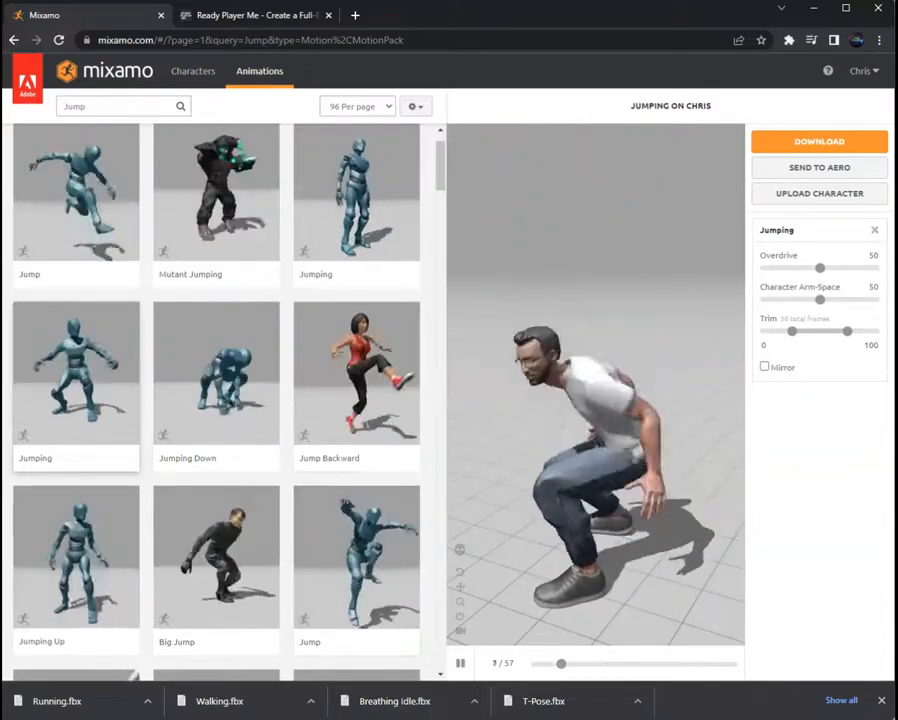
click(819, 142)
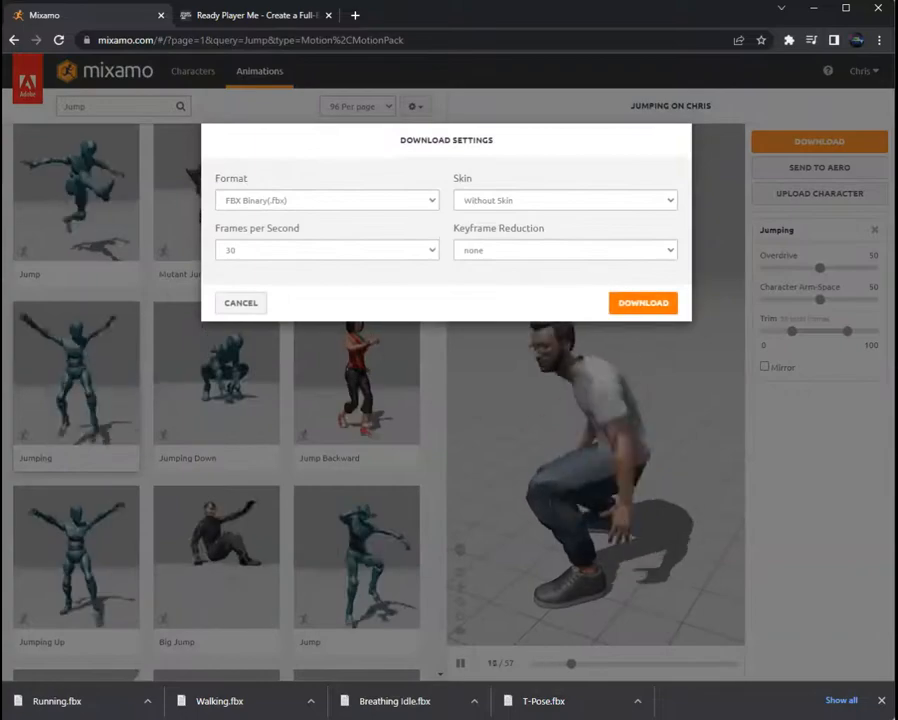
click(643, 303)
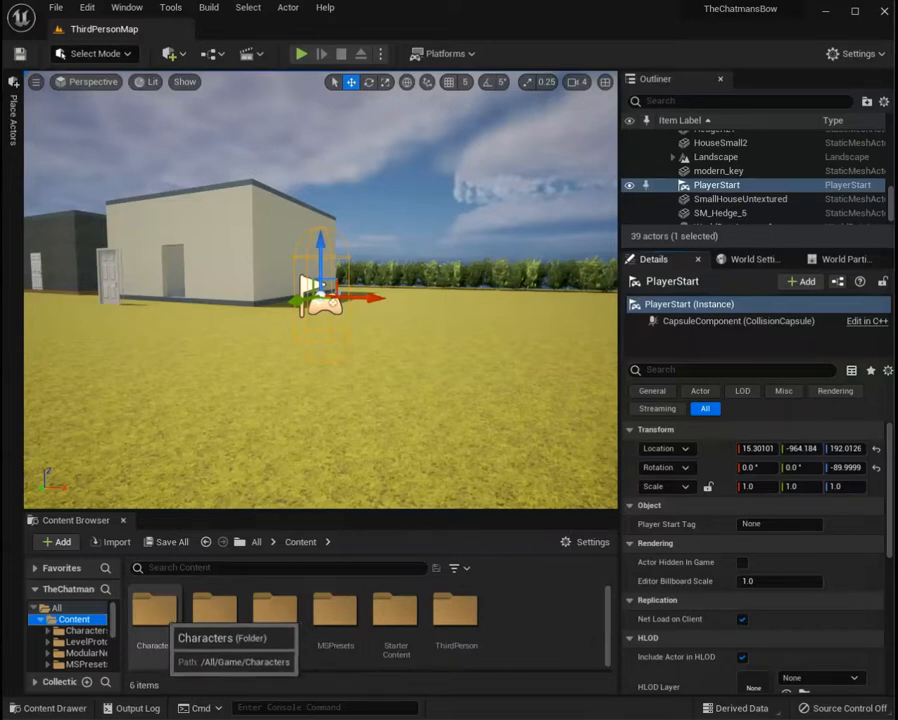
In the Unreal project's Characters folder, create a new folder named Adam and open it.
double_click(154, 610)
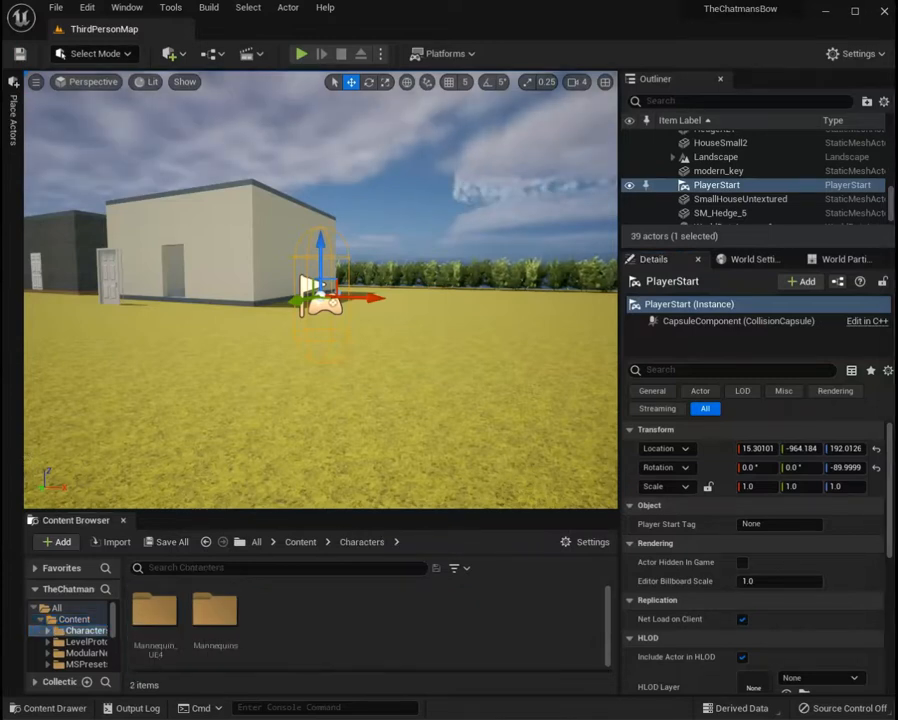
right_click(272, 620)
click(320, 204)
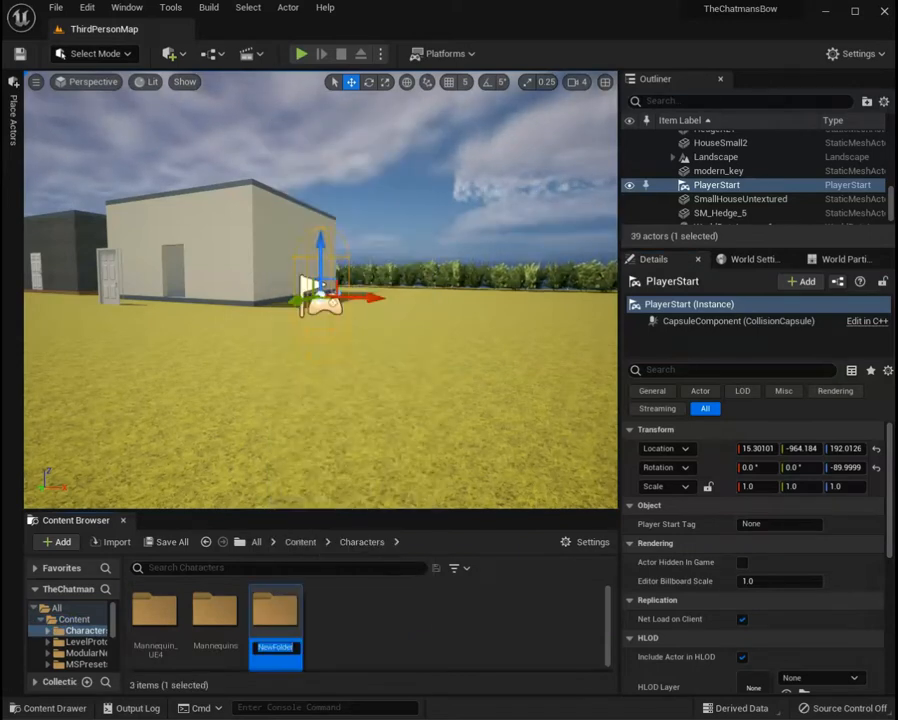
text(Ada)
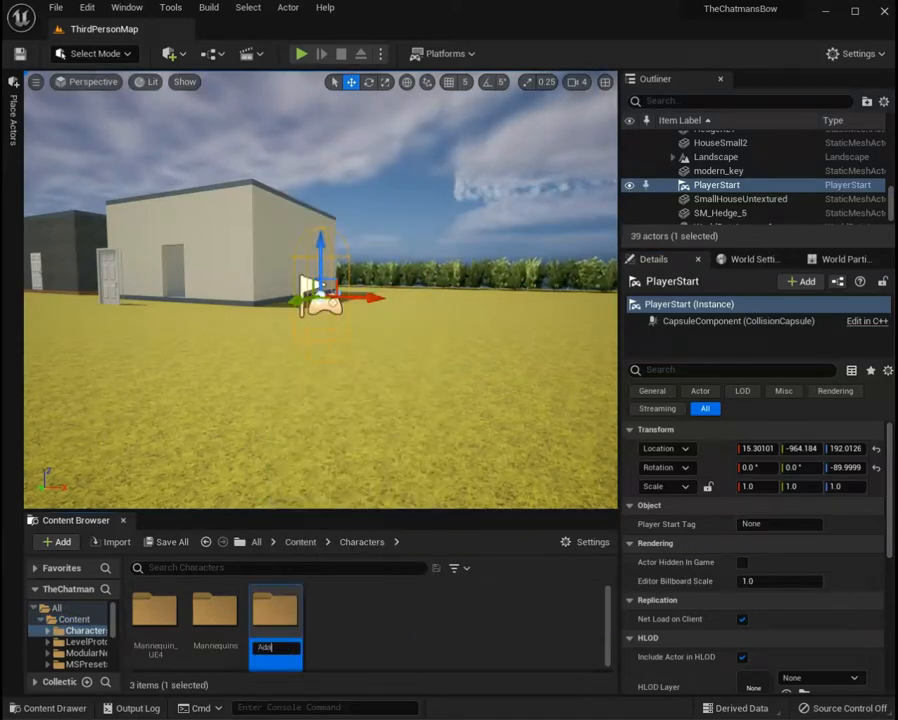
text(m)
key(Return)
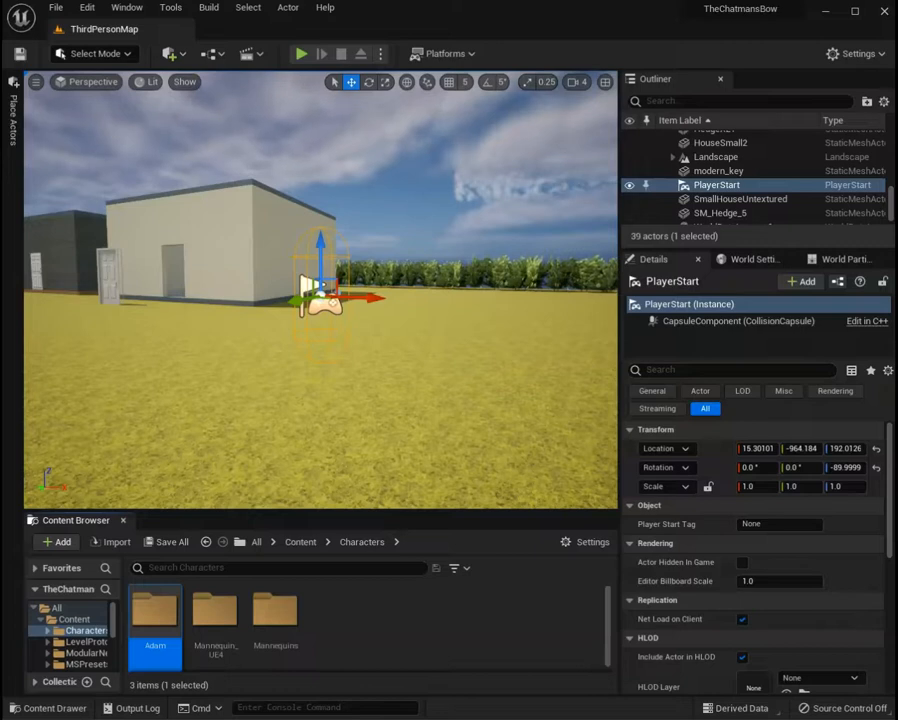
double_click(155, 625)
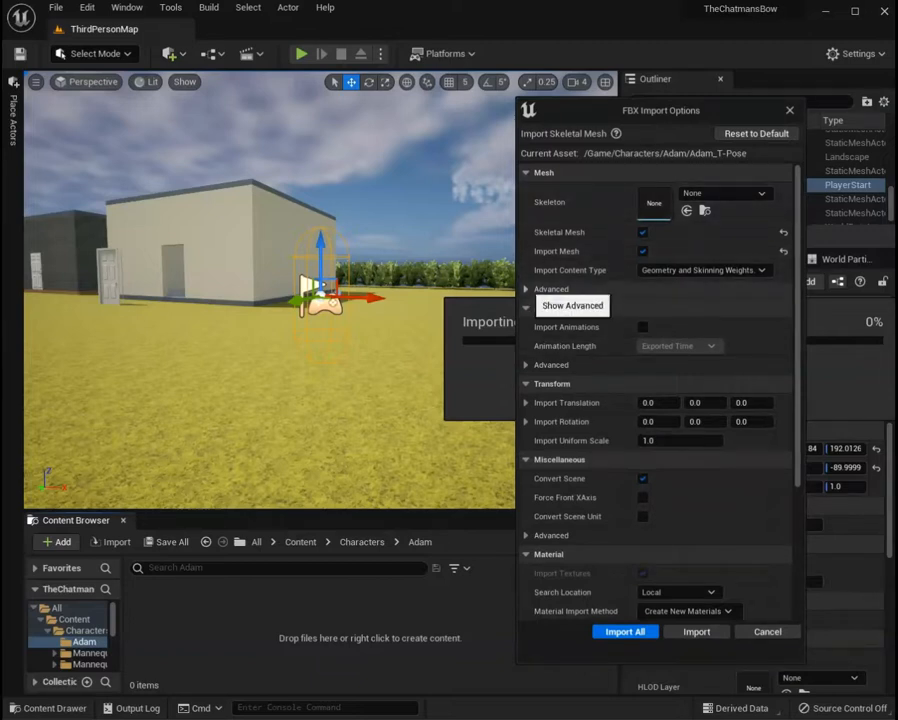
Import the Adam_T-Pose FBX as a skeletal mesh with Import Morph Targets and Convert Scene Unit enabled, and dismiss the message log.
click(535, 289)
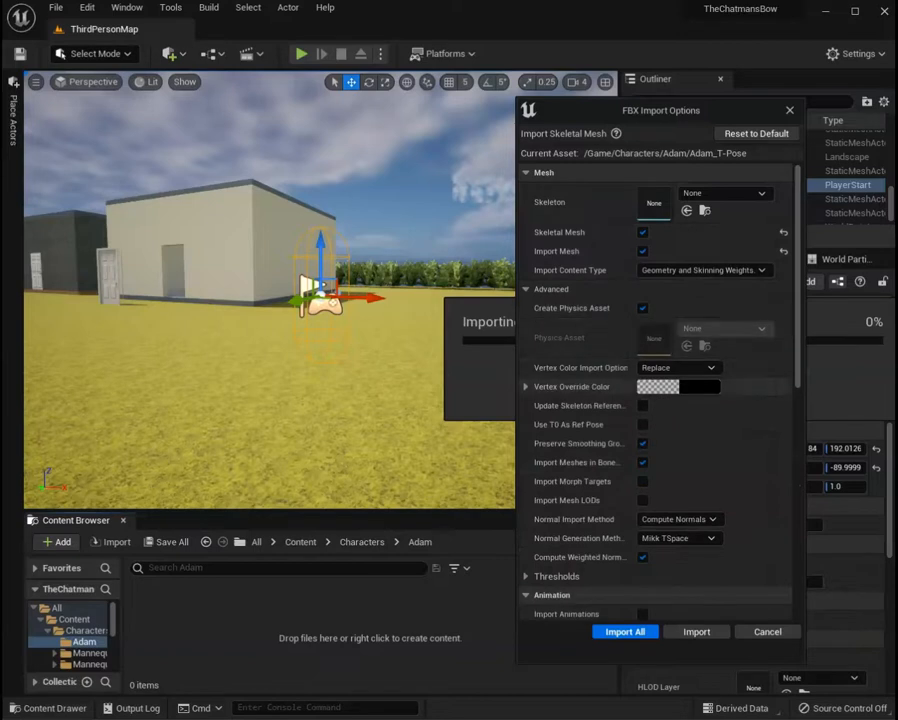
click(642, 481)
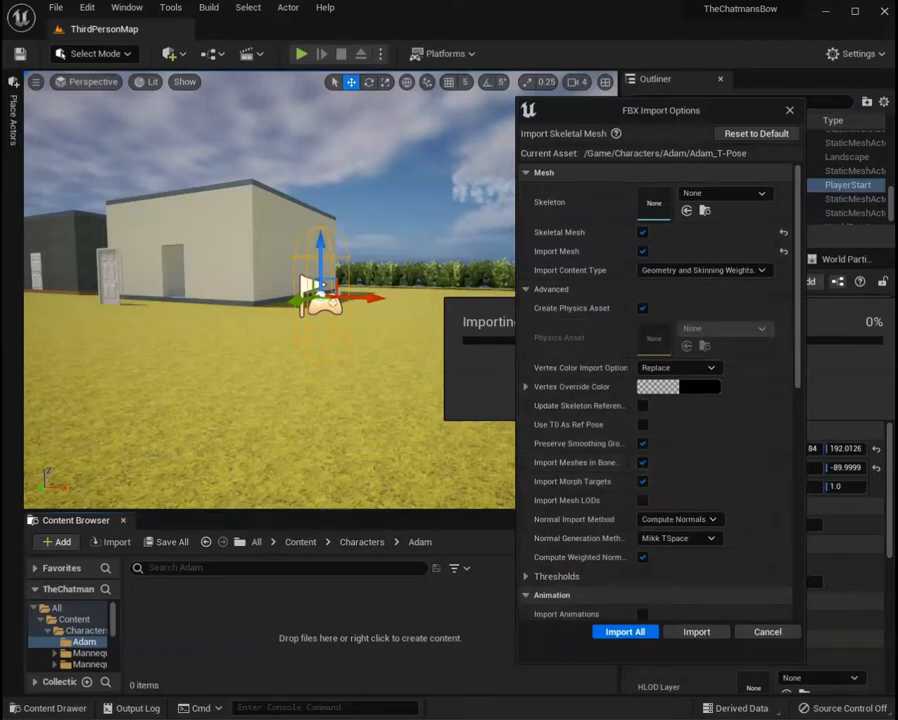
scroll(655, 400, down, 5)
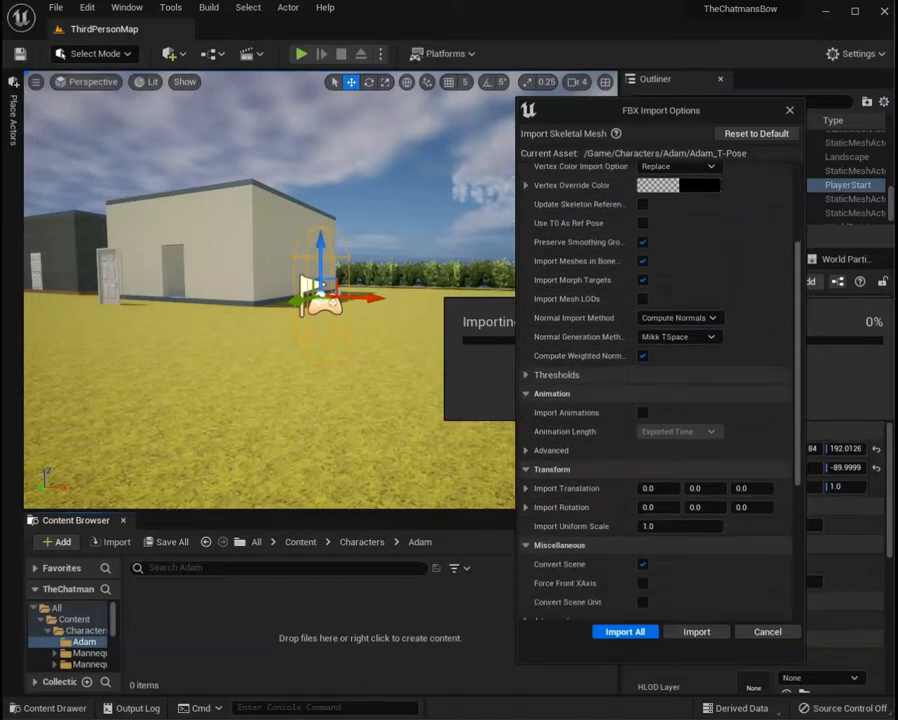
scroll(655, 400, down, 1)
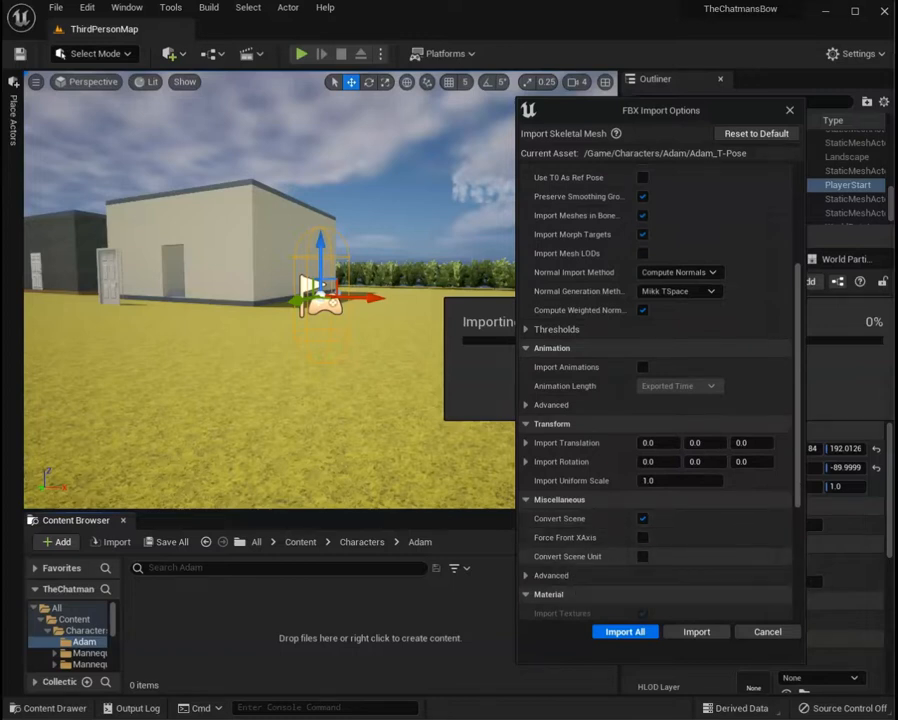
click(642, 556)
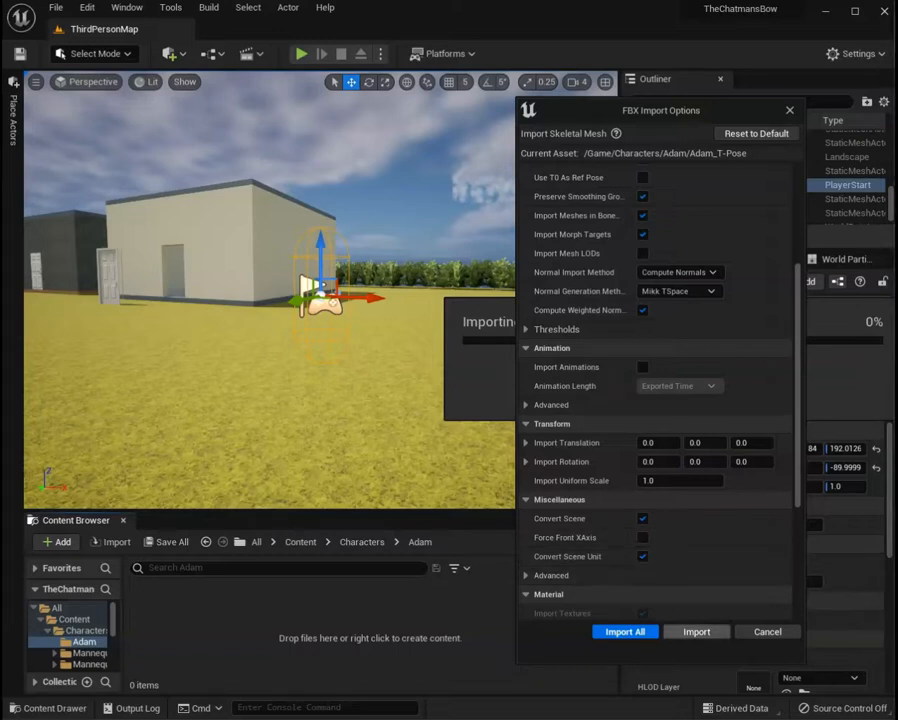
click(697, 632)
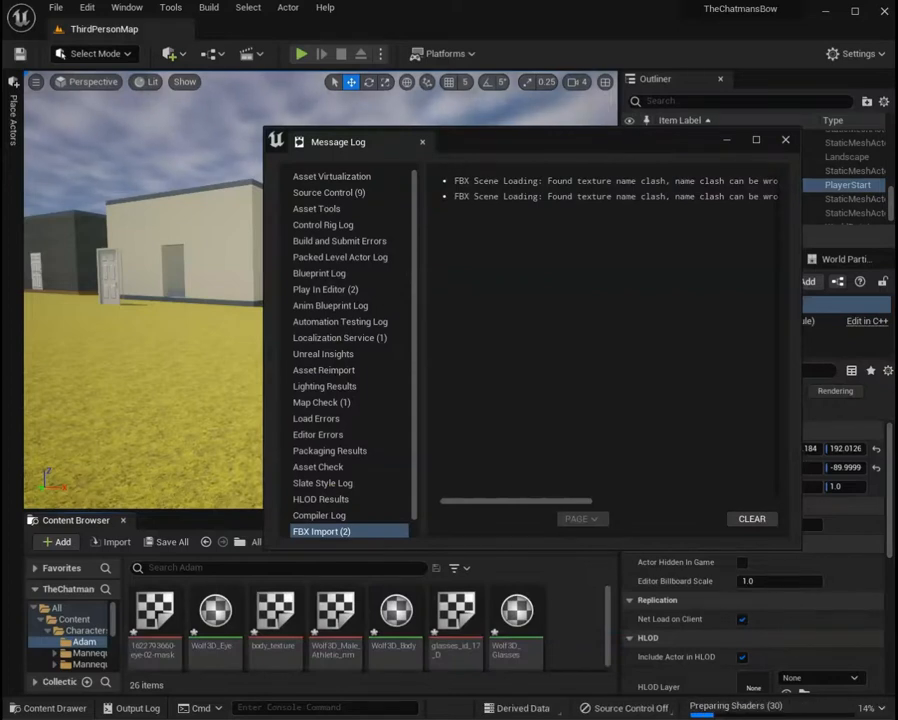
click(785, 140)
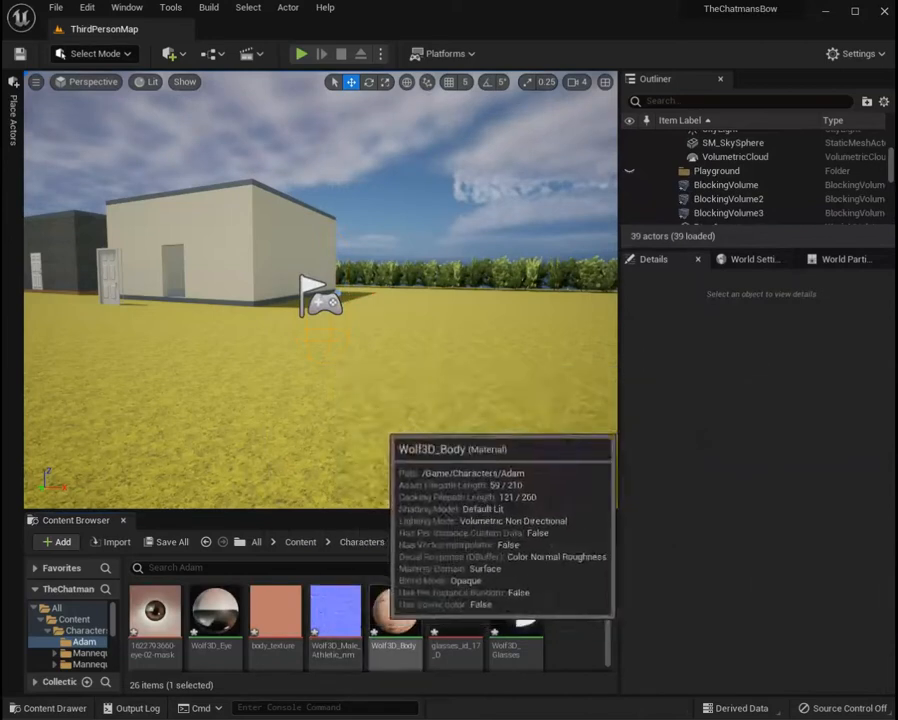
Find the imported Adam_T-Pose skeletal mesh in the Adam folder and try placing it in the level.
scroll(340, 625, down, 5)
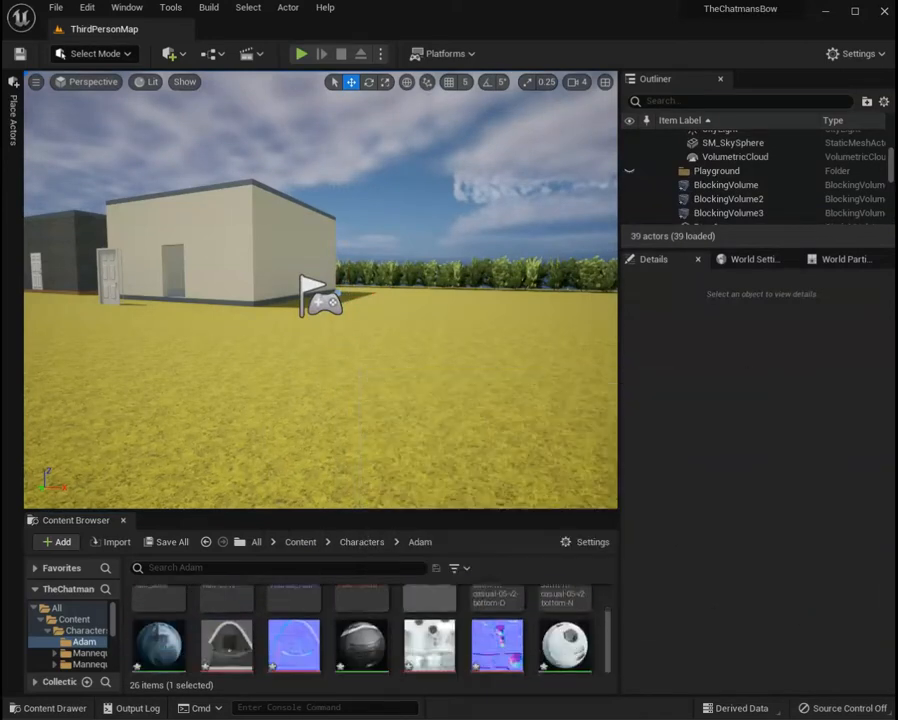
scroll(340, 625, down, 3)
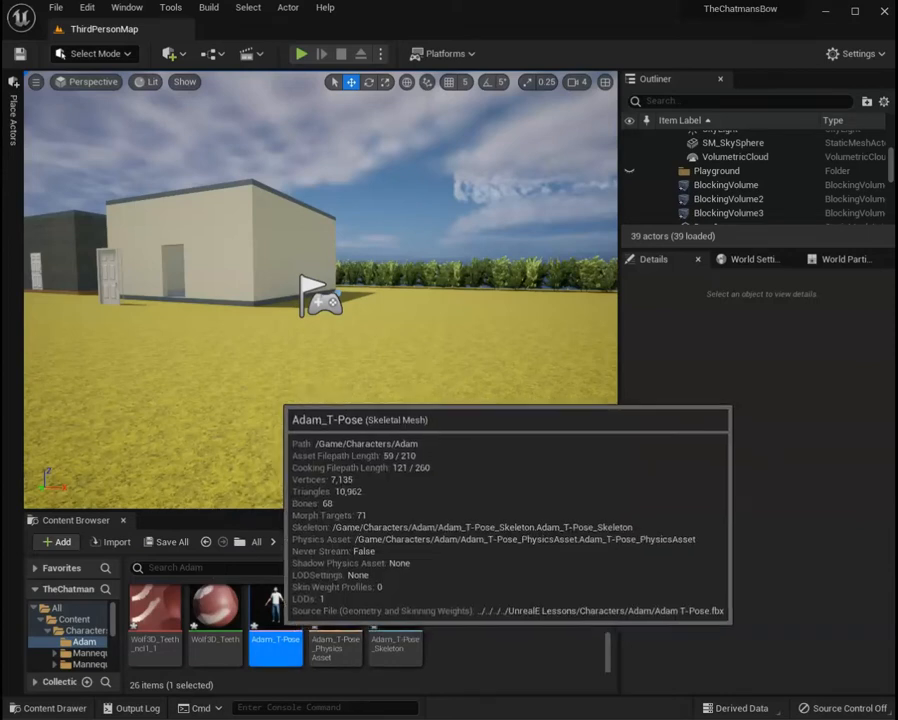
drag(275, 605, 270, 442)
right_drag(320, 300, 325, 330)
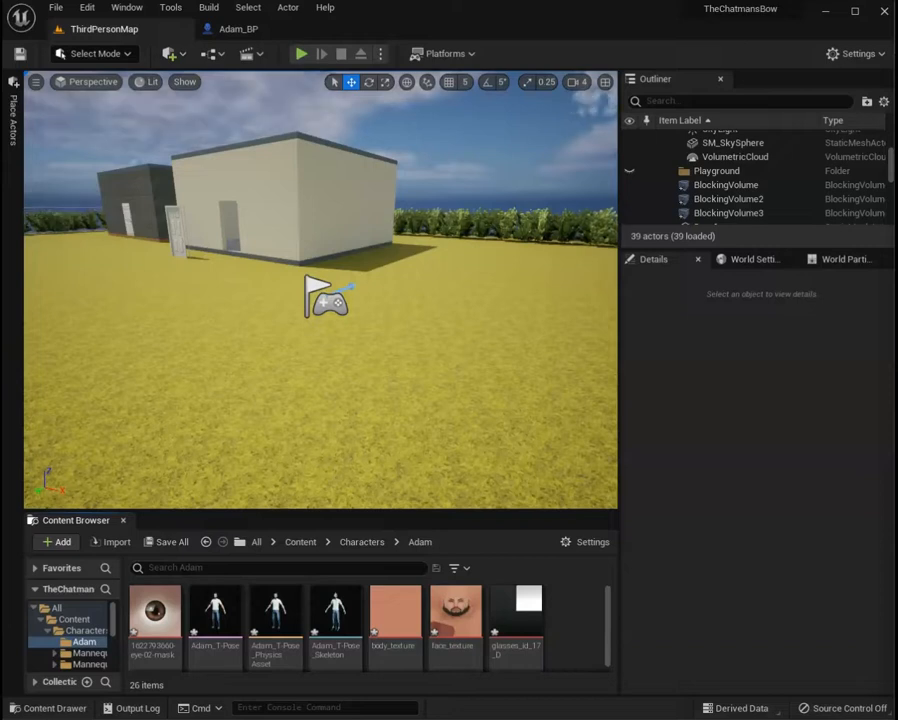
Import all the animation FBX files onto Adam_T-Pose_Skeleton with Convert Scene Unit enabled.
click(724, 194)
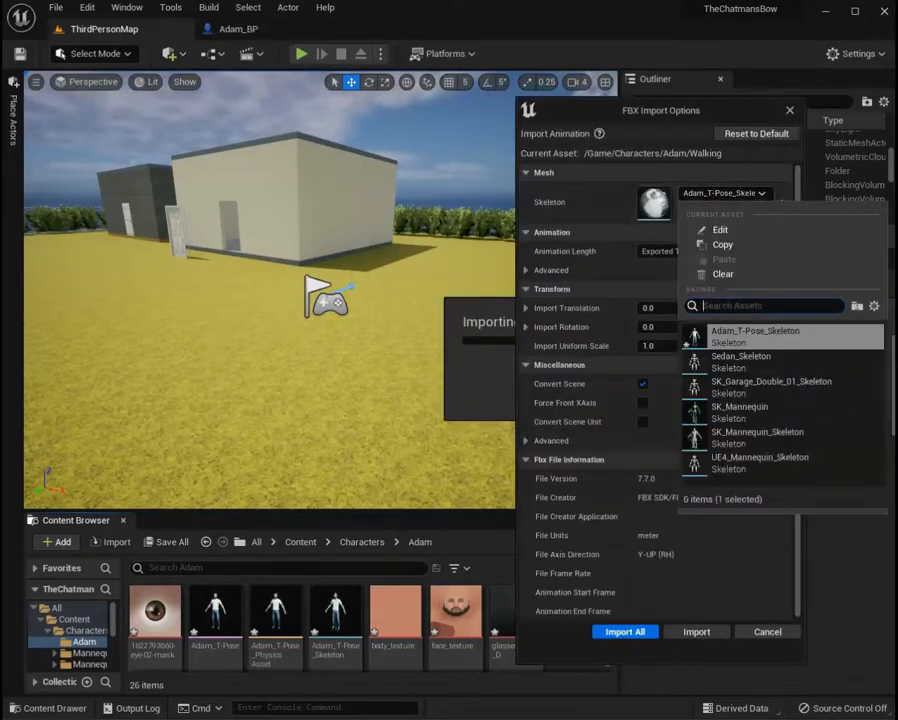
click(776, 337)
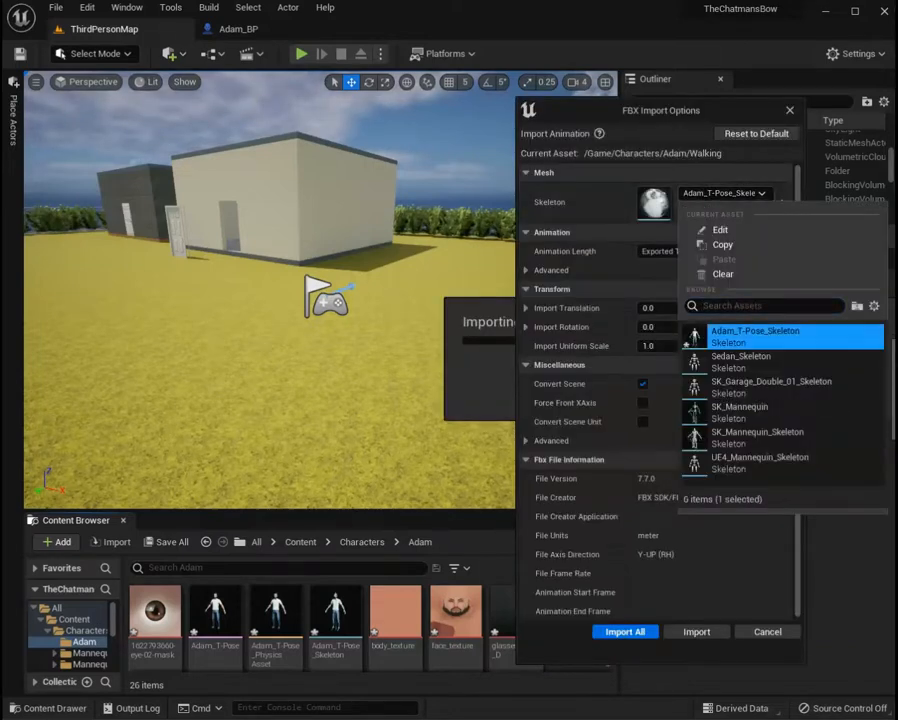
click(643, 421)
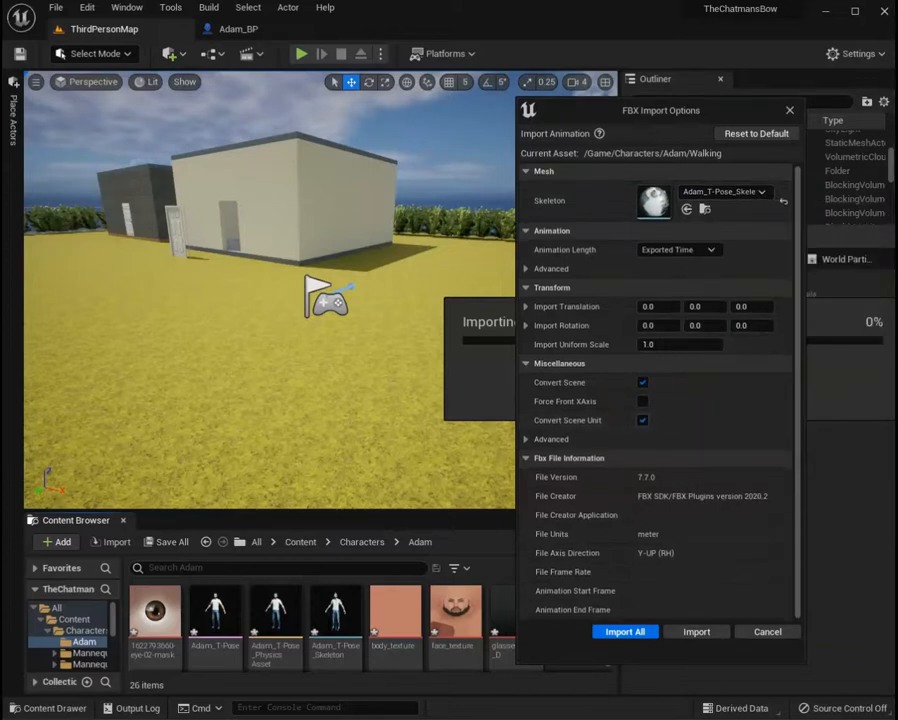
click(628, 632)
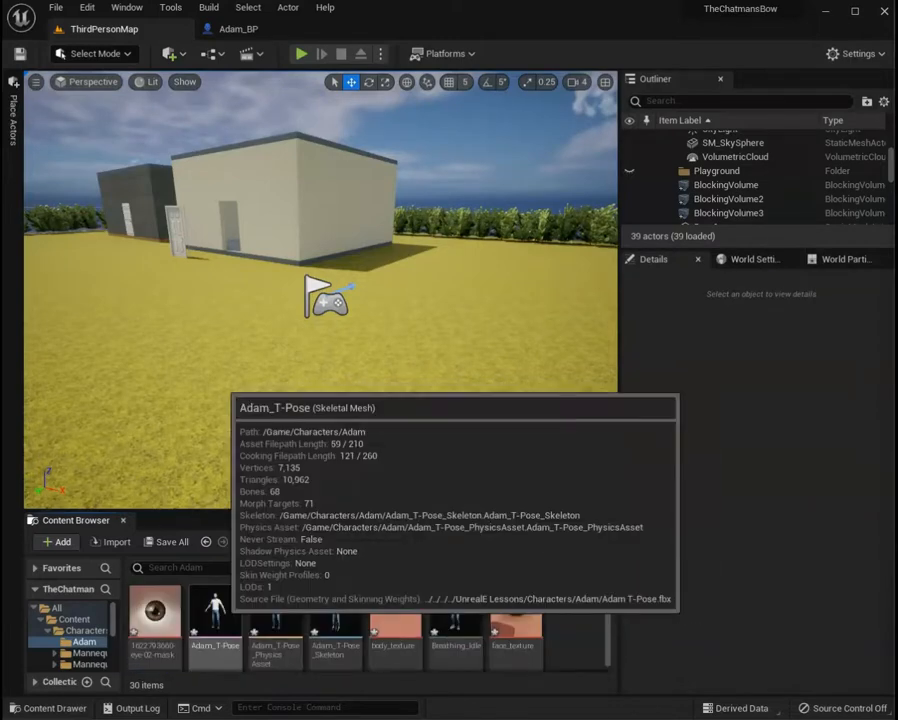
Open the Adam_T-Pose mesh, preview its Walking animation, and create an Anim Blueprint for its skeleton.
double_click(215, 615)
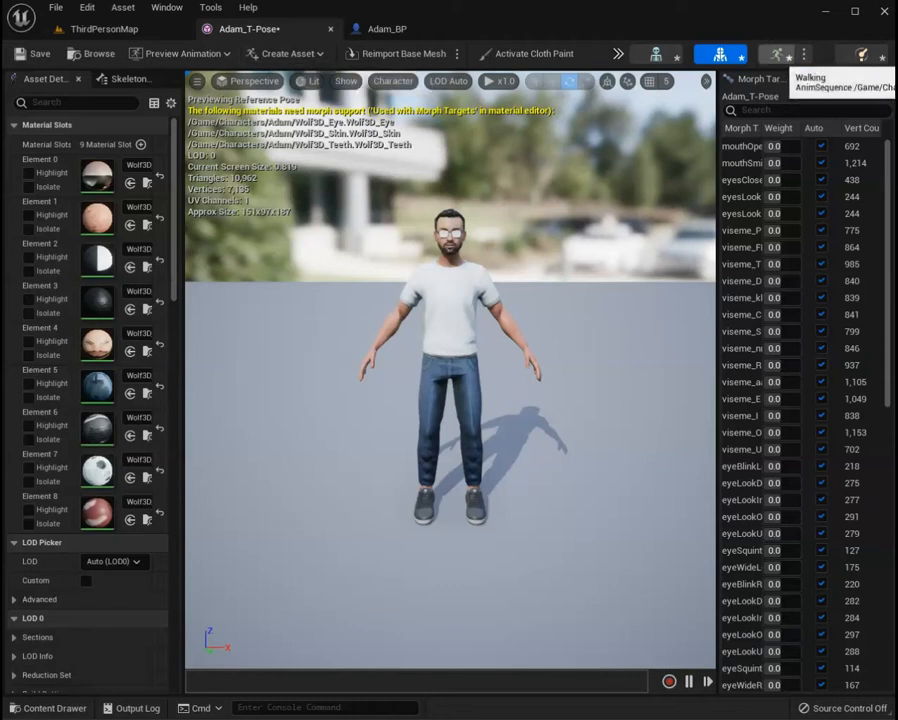
click(777, 54)
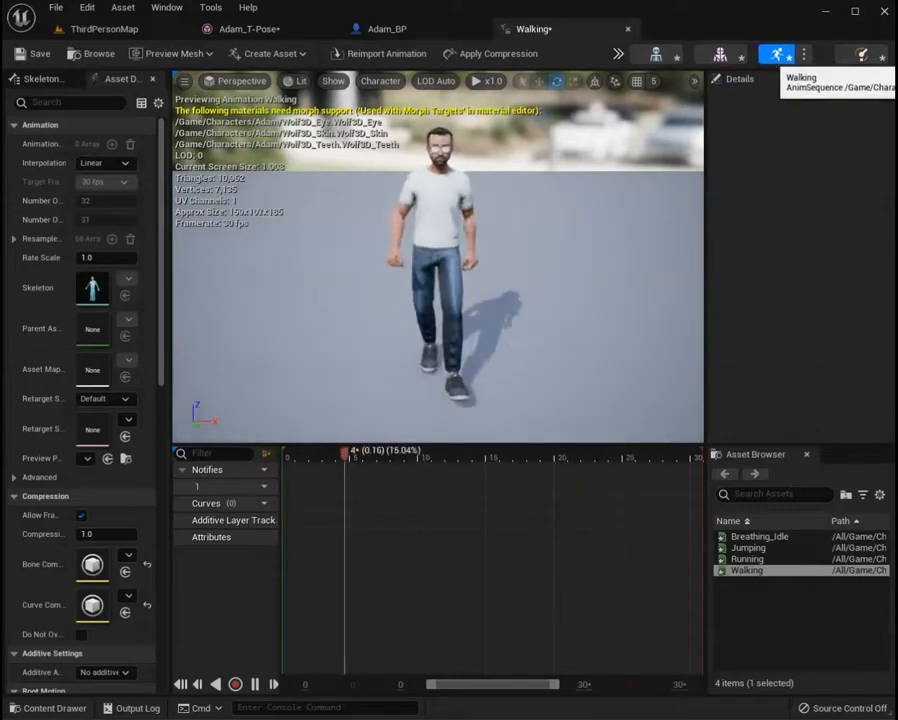
click(760, 537)
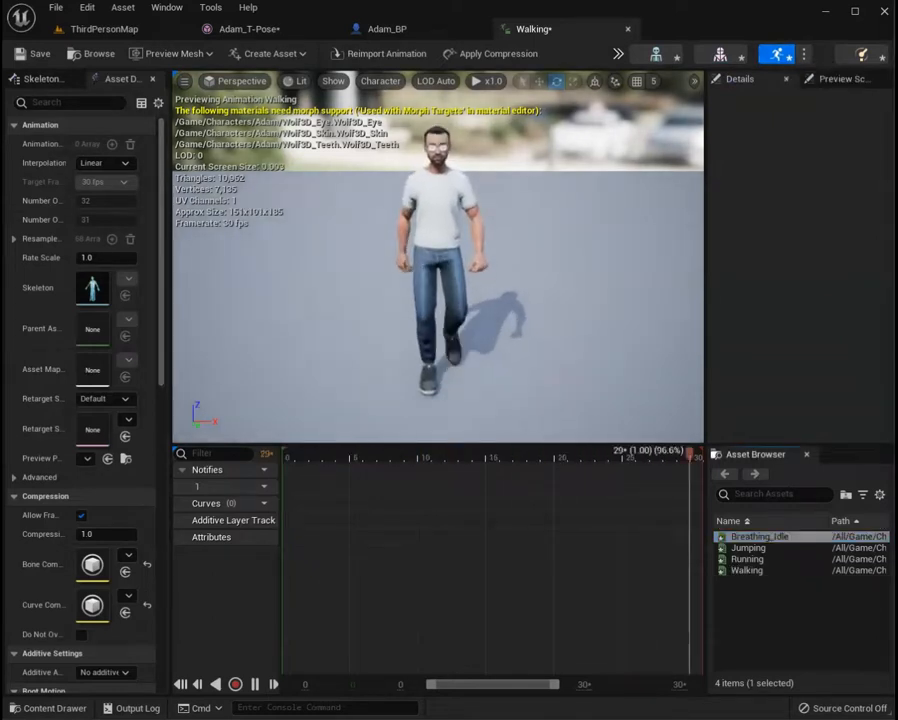
click(266, 53)
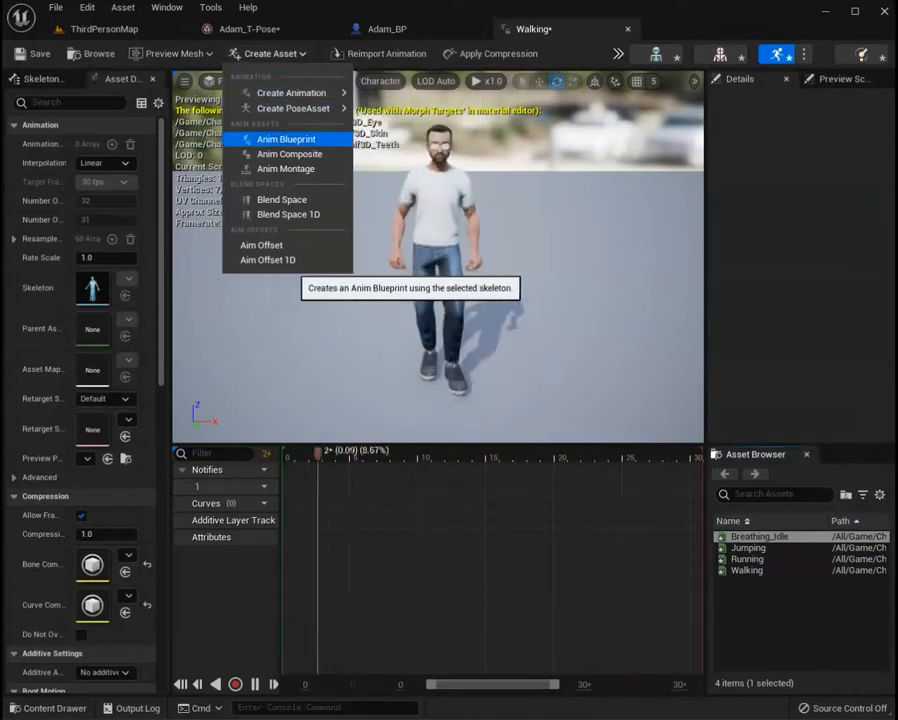
click(285, 139)
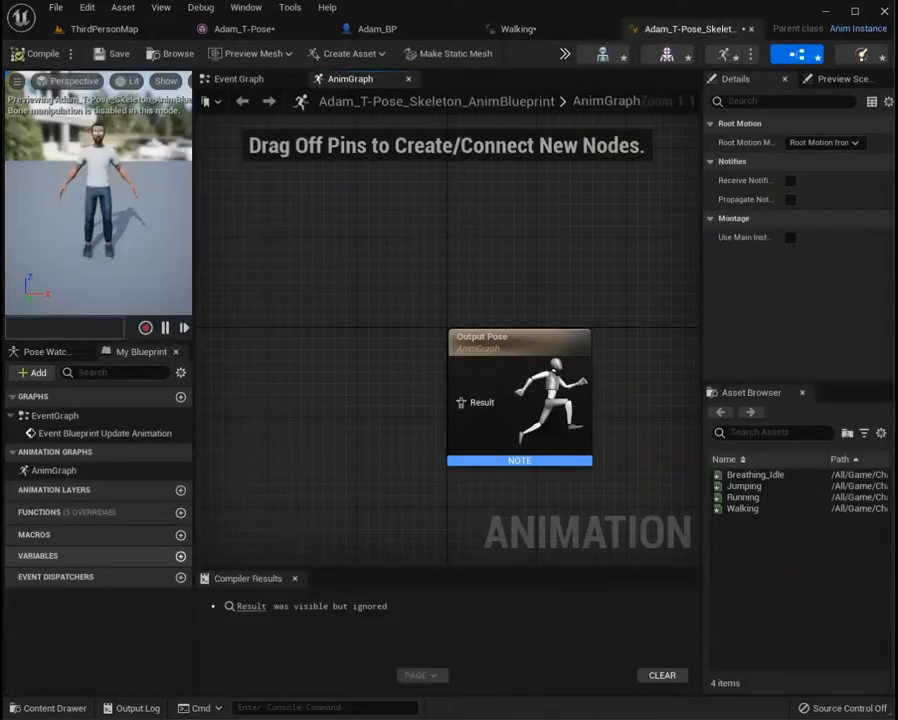
Add a variable named Speed to the Anim Blueprint and set its type to Float.
click(180, 556)
text(Speed)
click(140, 575)
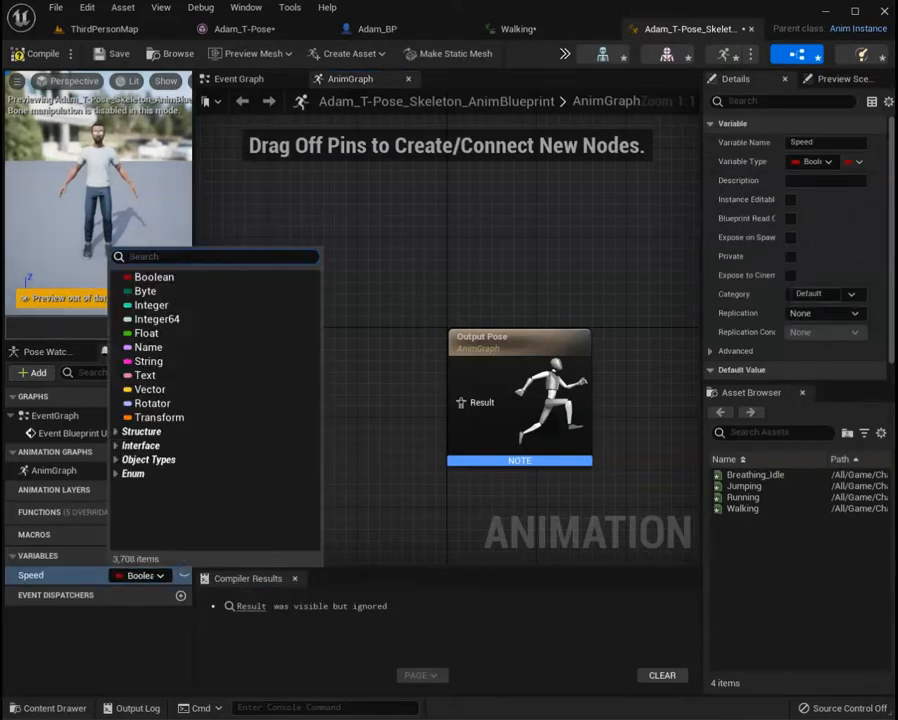
click(146, 333)
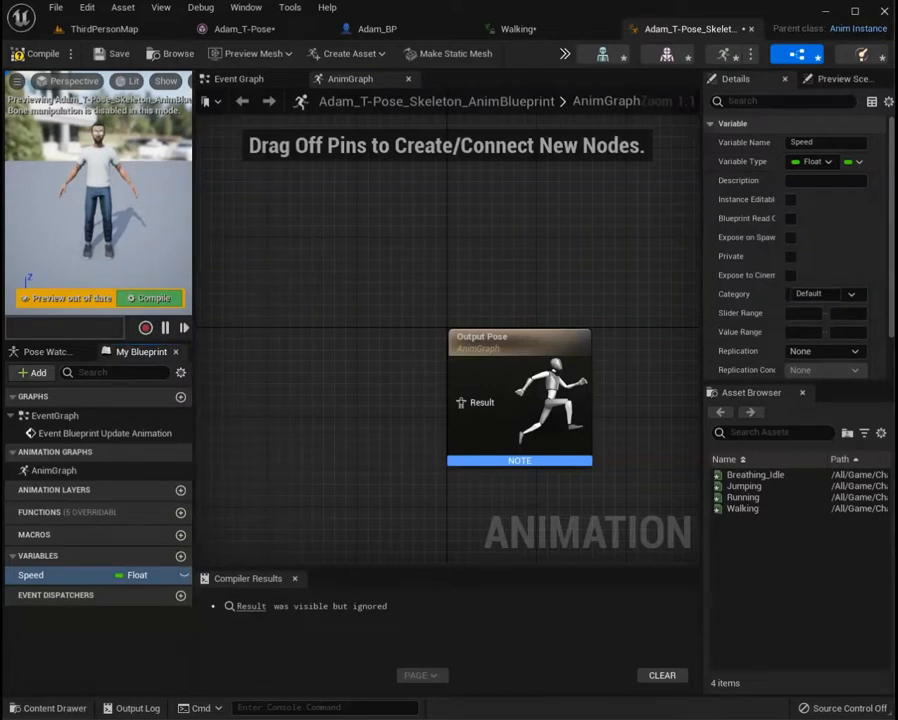
Add a new state machine to the AnimGraph beside the Output Pose node.
right_click(341, 378)
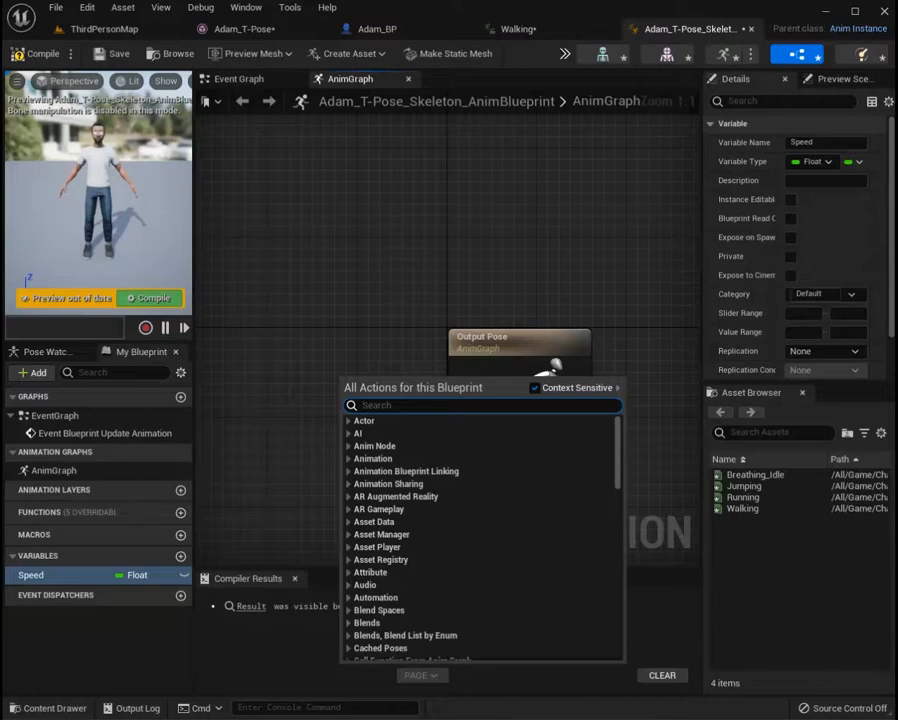
text(statema)
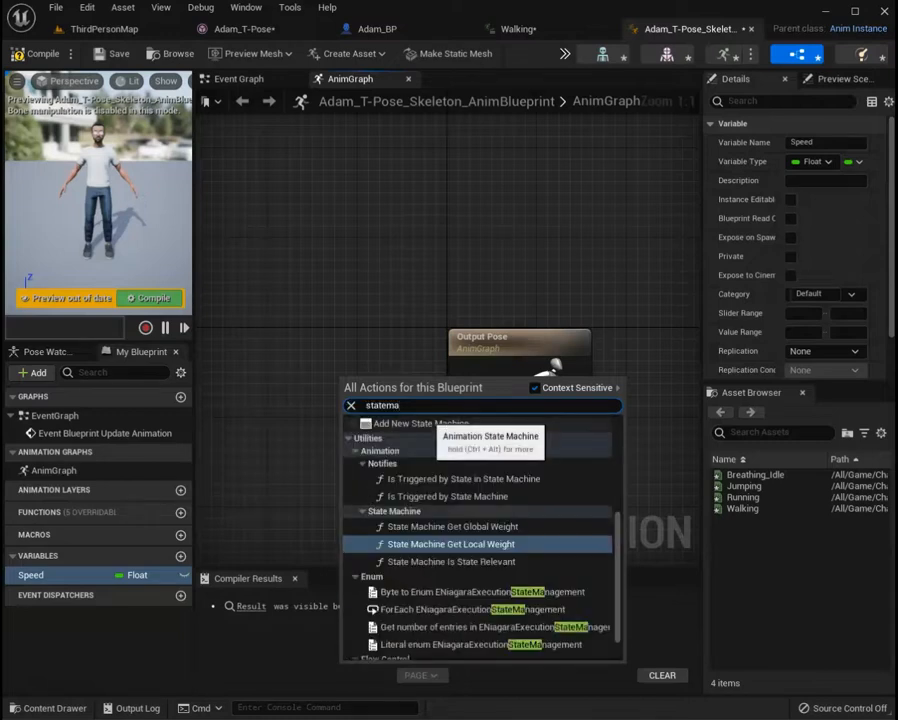
click(420, 423)
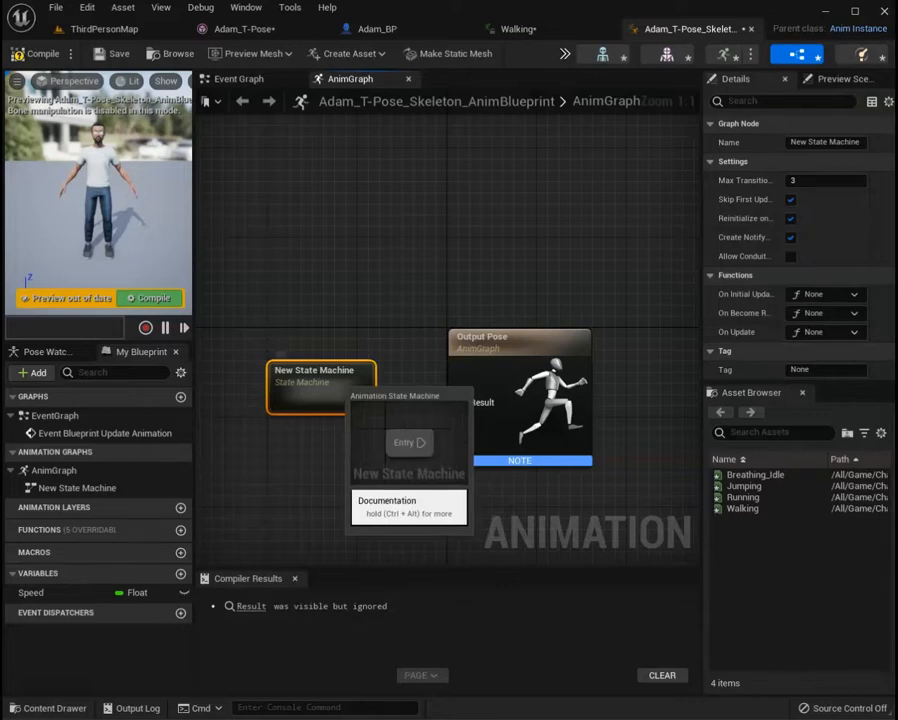
Open the new state machine and add a state named IdleRun connected from its Entry node.
double_click(325, 385)
drag(482, 341, 548, 340)
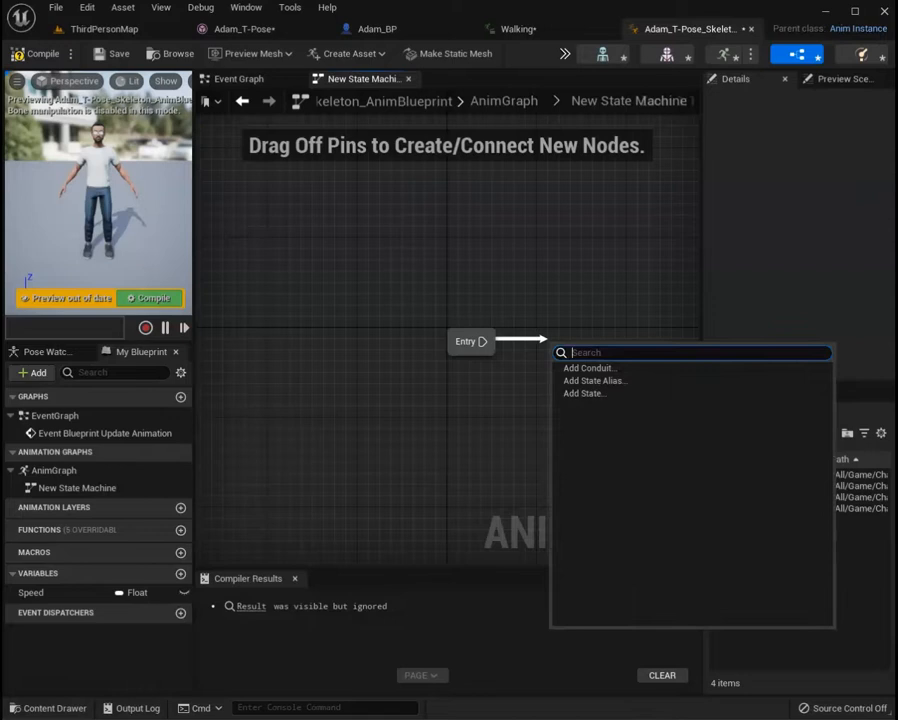
click(586, 393)
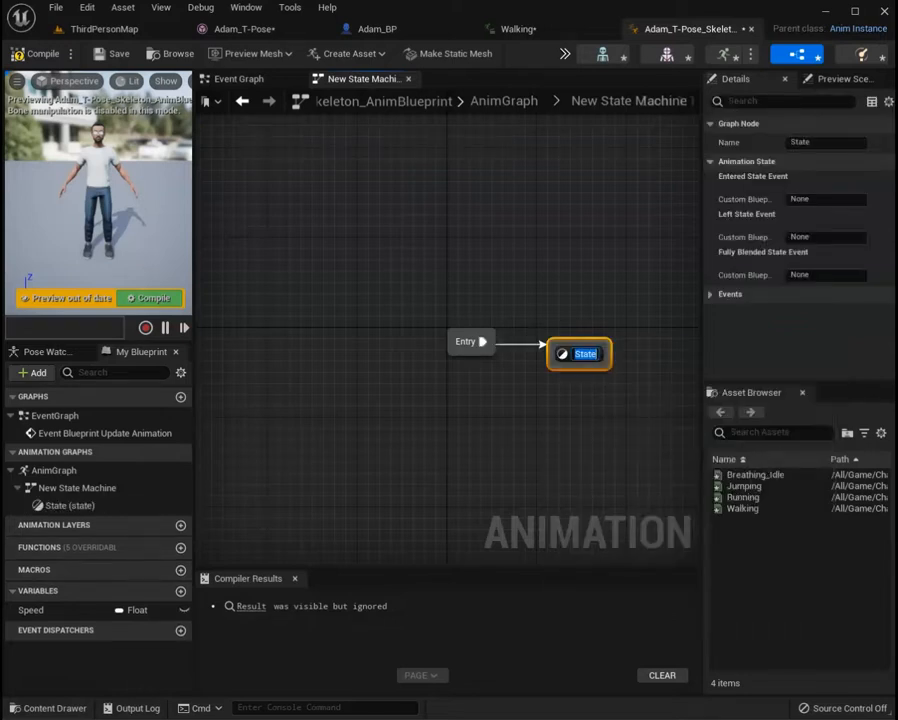
text(IdleRun)
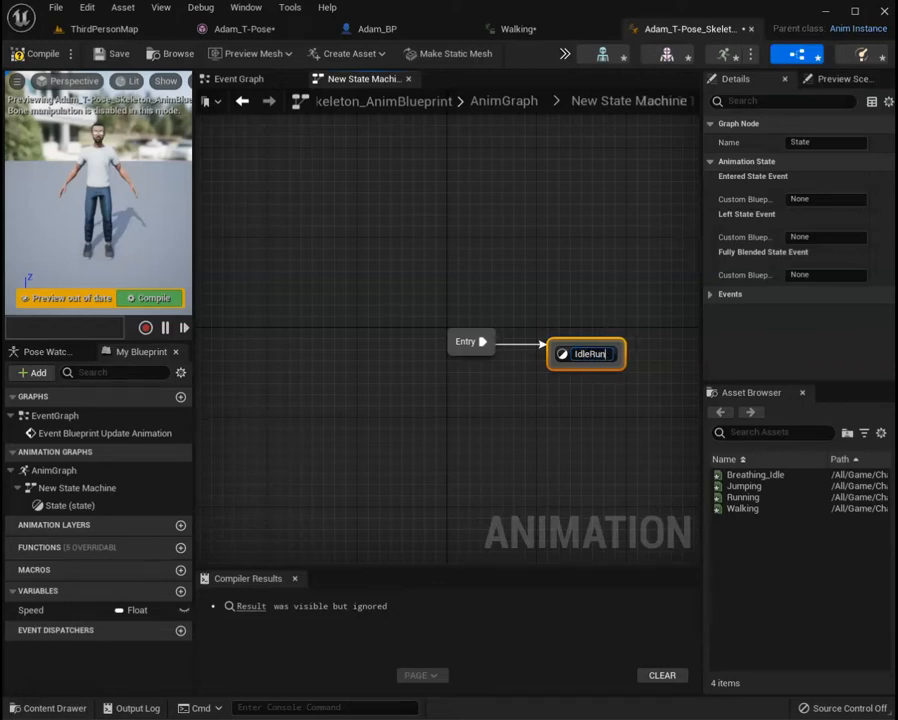
key(Return)
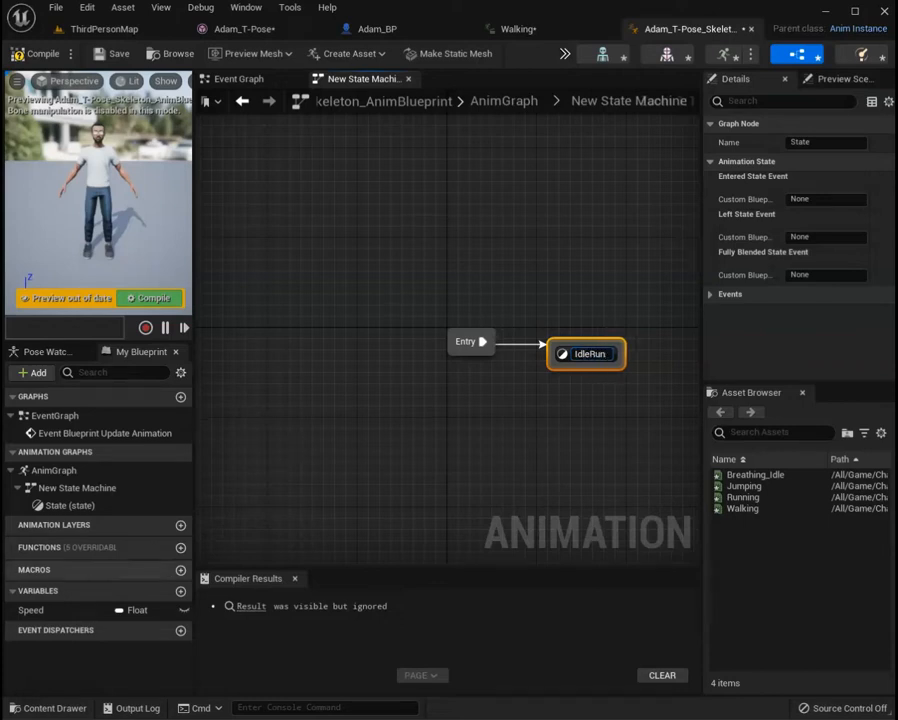
key(Return)
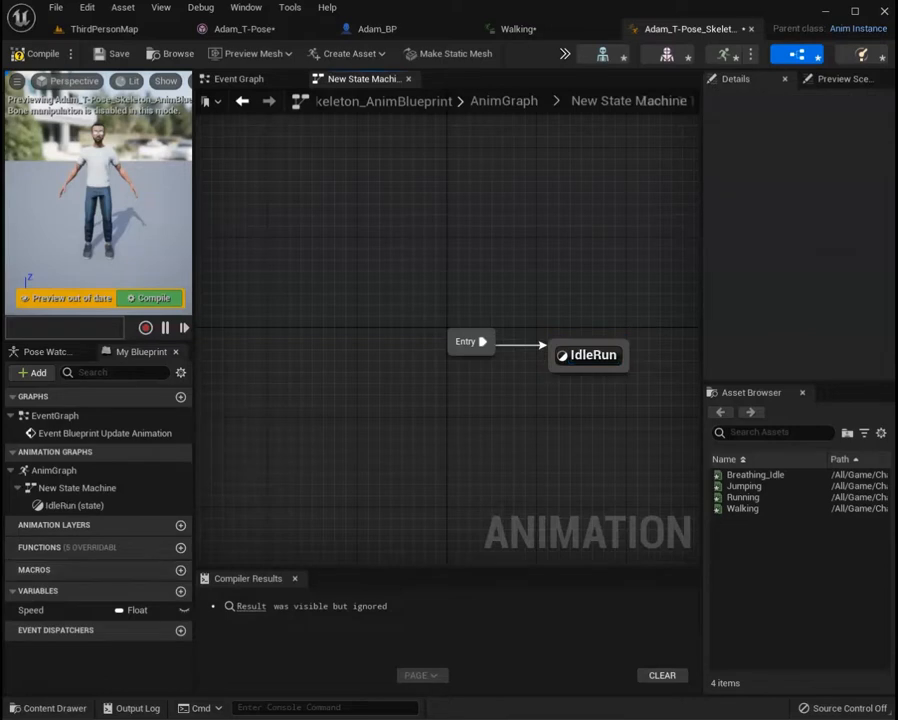
Inside the IdleRun state, add a Blend Space 1D node and connect it to the Output Animation Pose result.
double_click(592, 355)
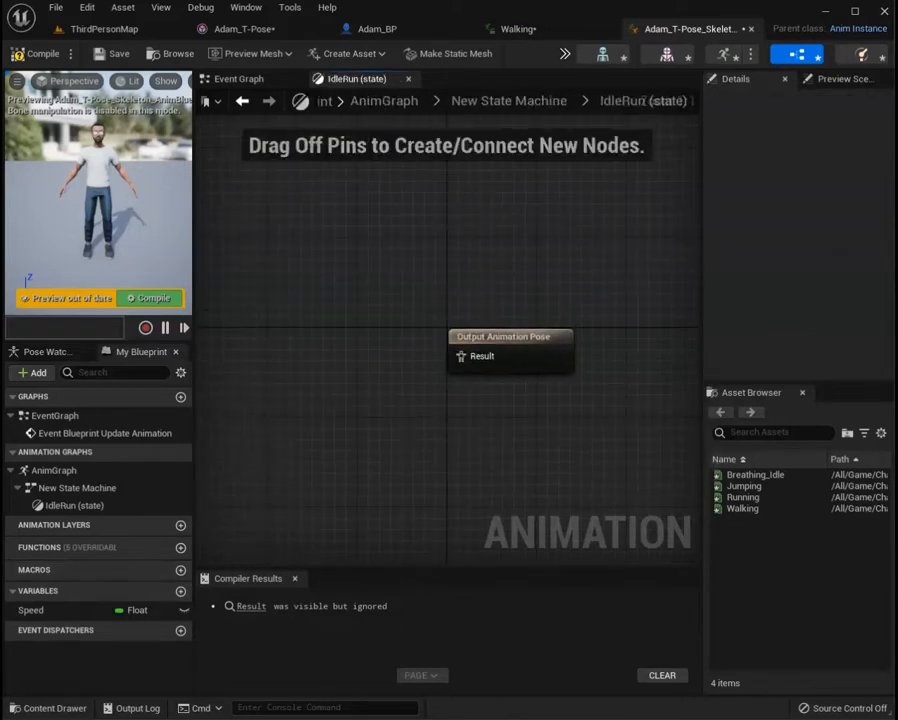
right_click(331, 343)
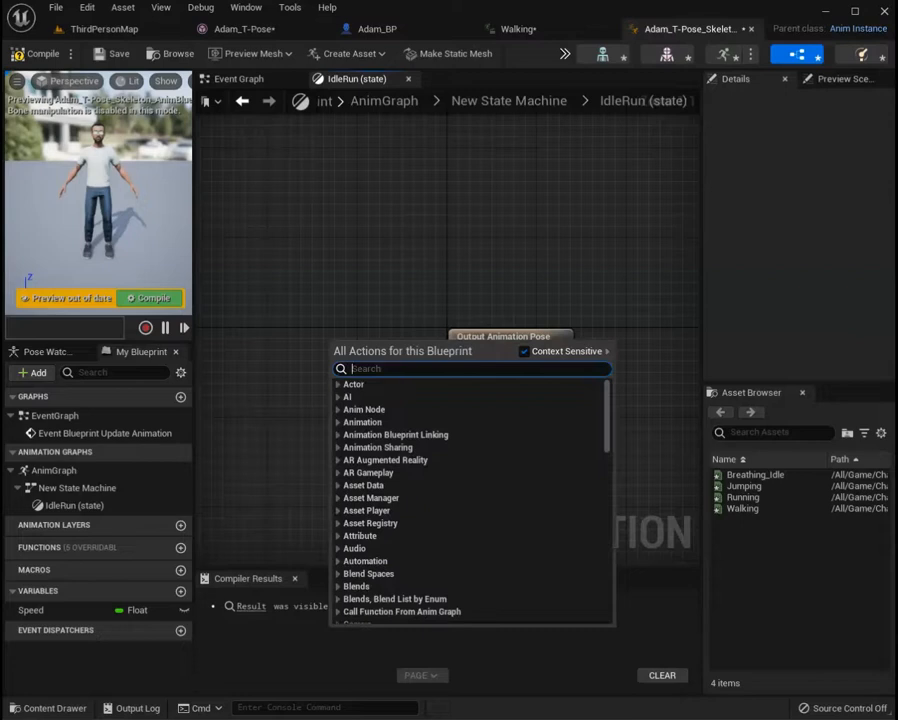
text(blendsp)
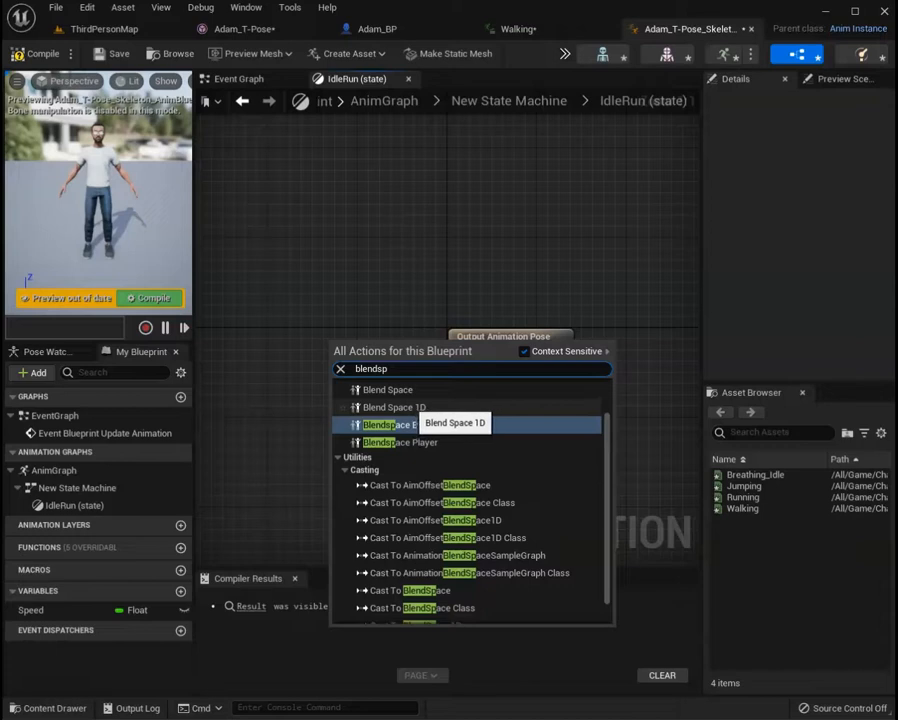
click(400, 407)
drag(414, 374, 351, 333)
Add a Get Speed node to the IdleRun graph and connect it to the blend space's input.
right_click(266, 419)
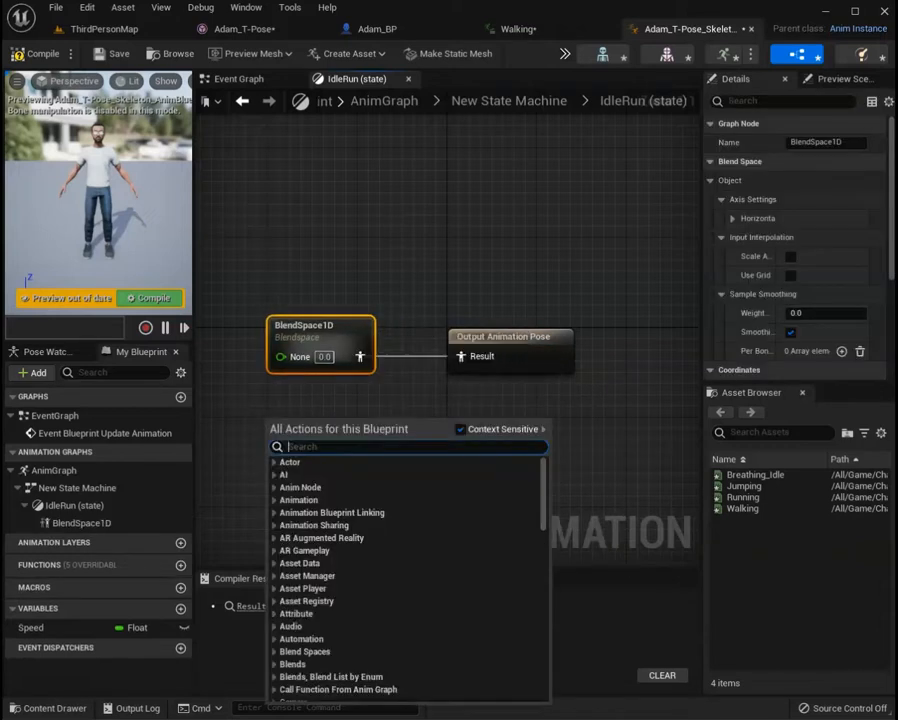
text(get spee)
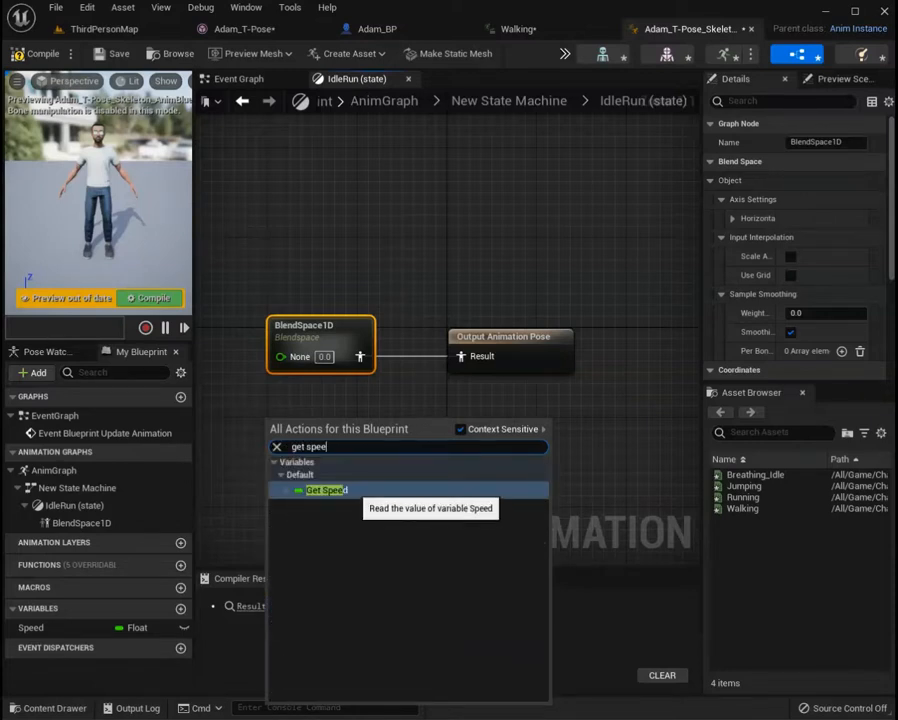
key(Return)
drag(344, 429, 284, 357)
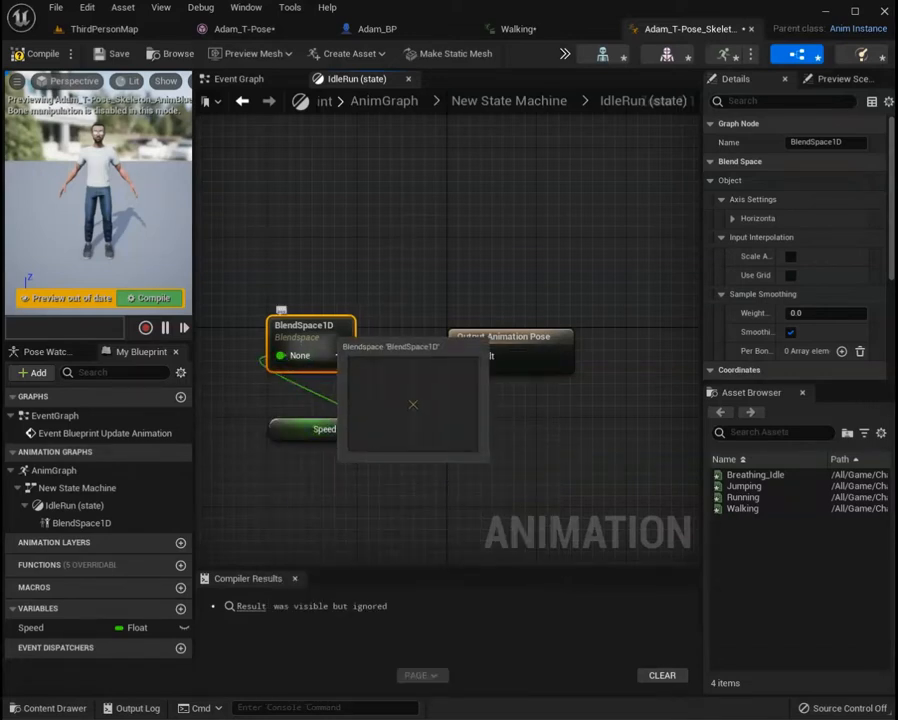
Open the blend space, place Breathing_Idle at 0, Walking at about 25 and Running at about 75 on the axis, and compile.
double_click(322, 335)
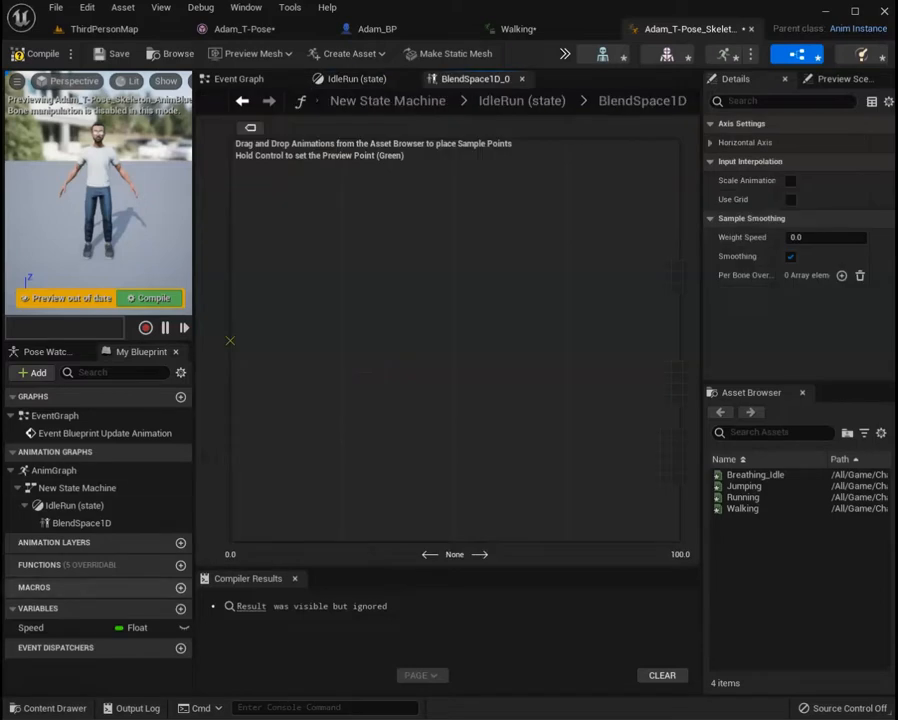
click(752, 475)
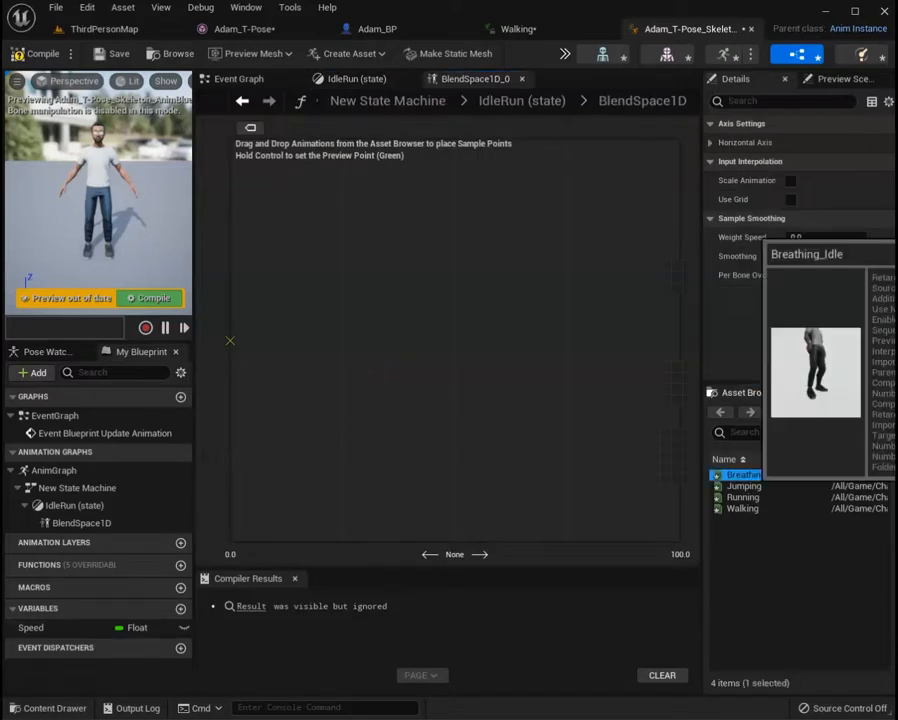
drag(752, 475, 231, 341)
click(743, 497)
drag(743, 497, 801, 567)
click(739, 509)
drag(739, 509, 767, 554)
drag(740, 509, 342, 341)
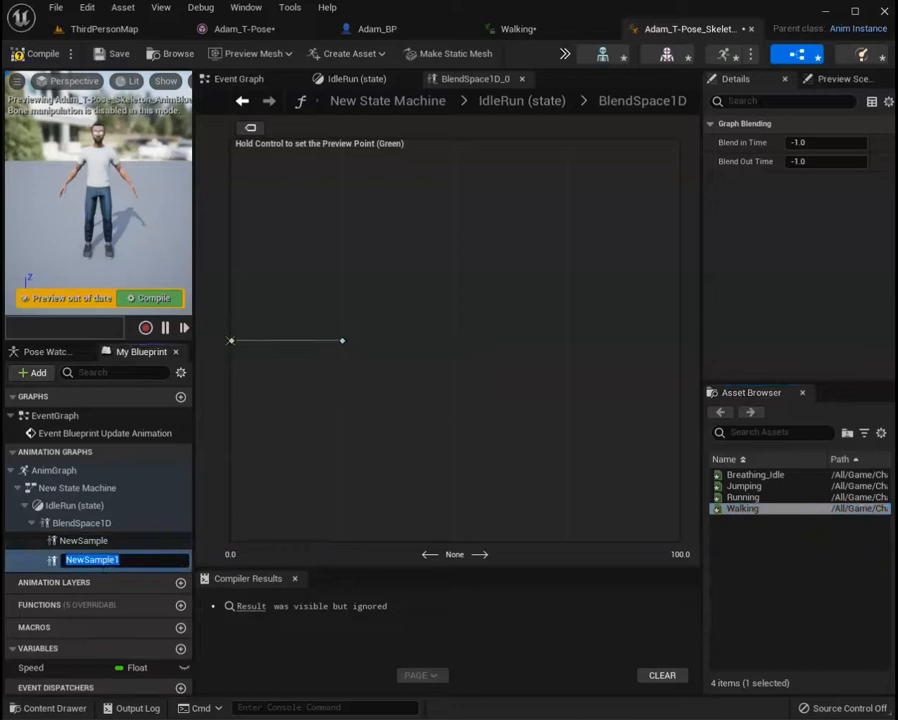
click(742, 497)
drag(742, 497, 567, 340)
click(38, 53)
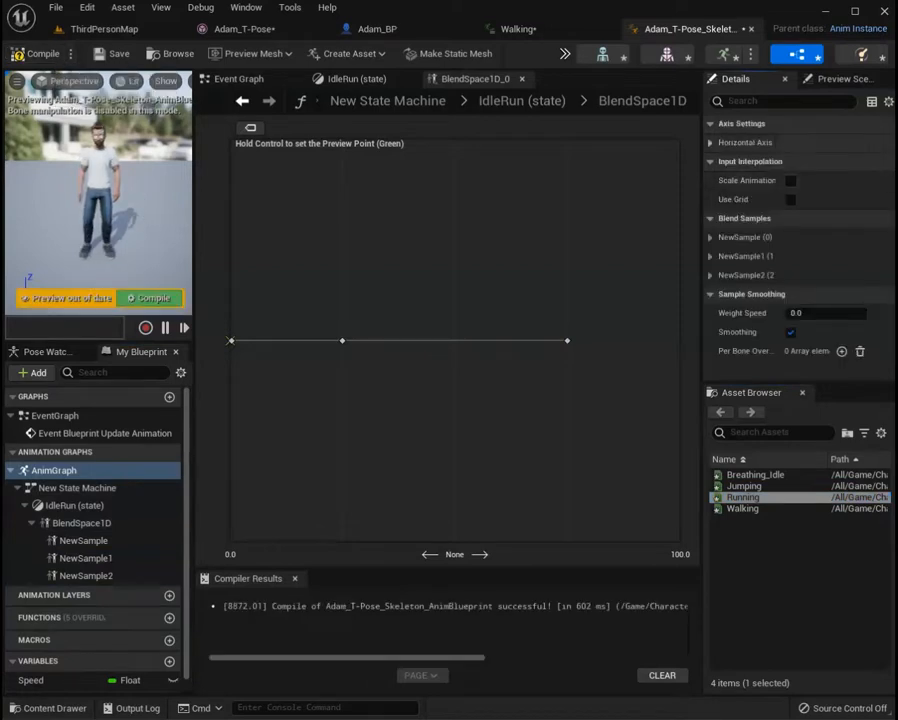
Name the blend space's horizontal axis Speed and set its maximum value to 300.
click(711, 143)
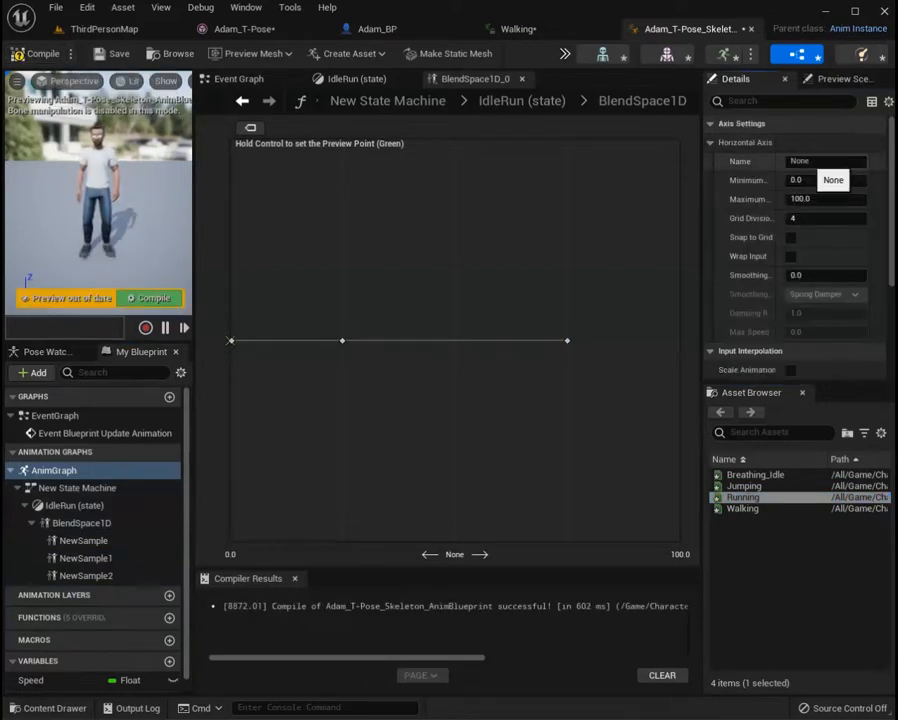
text(S)
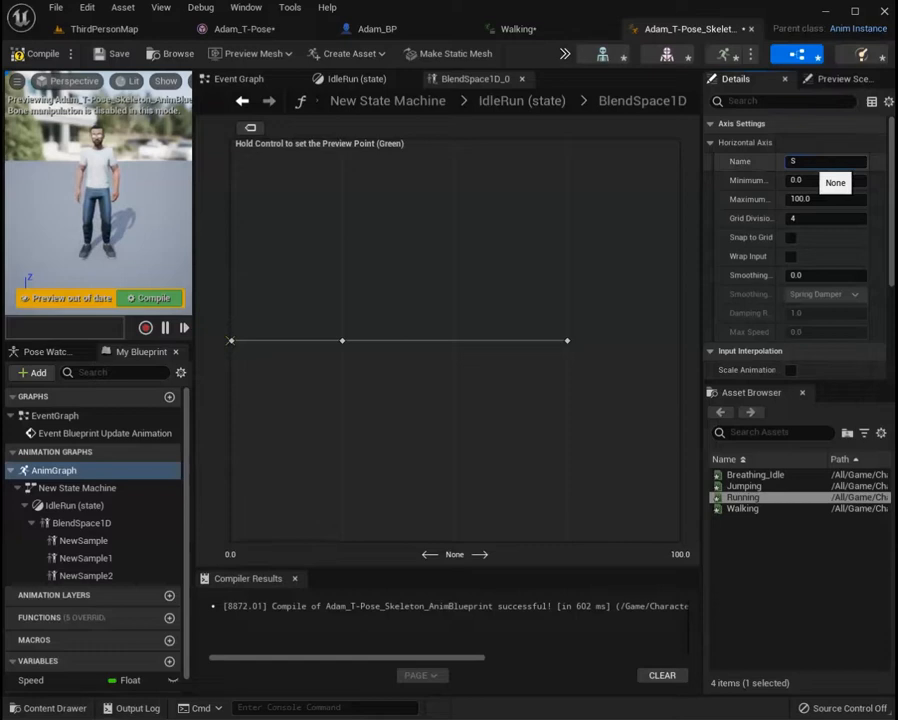
text(peed)
key(Tab)
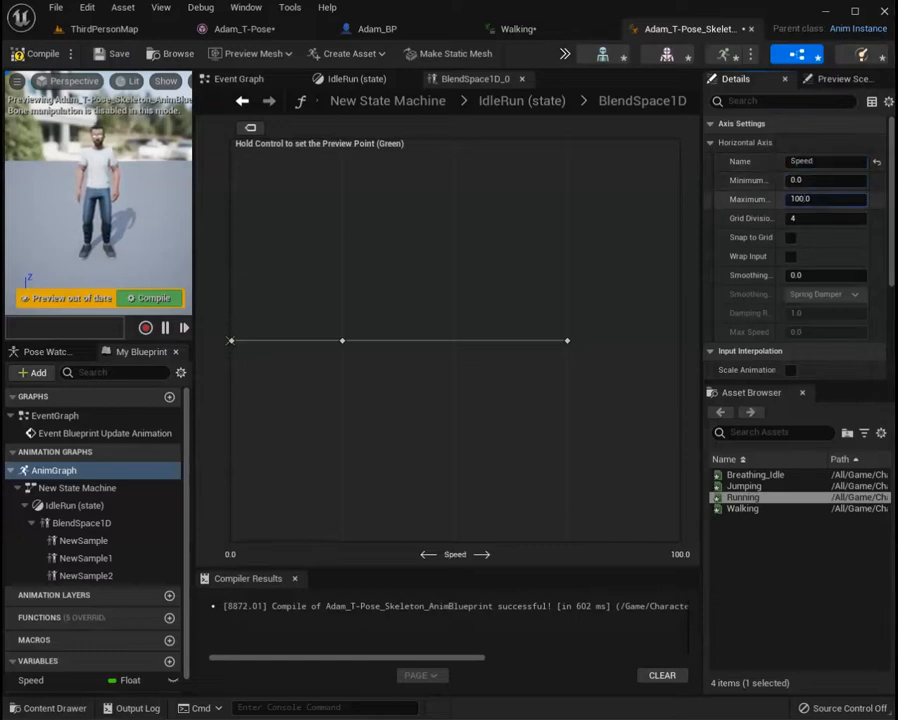
drag(815, 199, 762, 197)
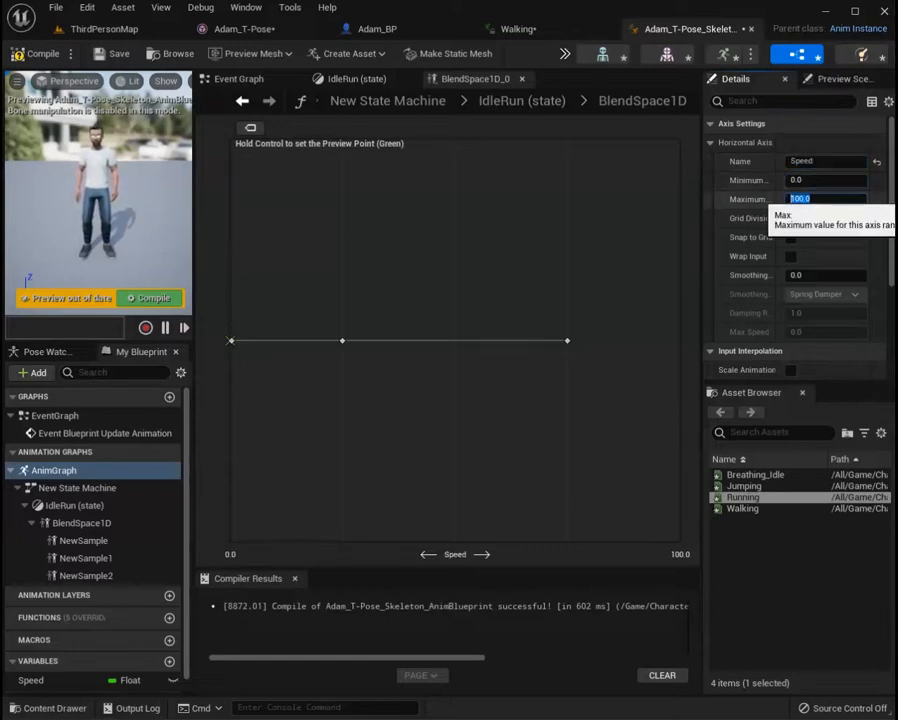
key(Return)
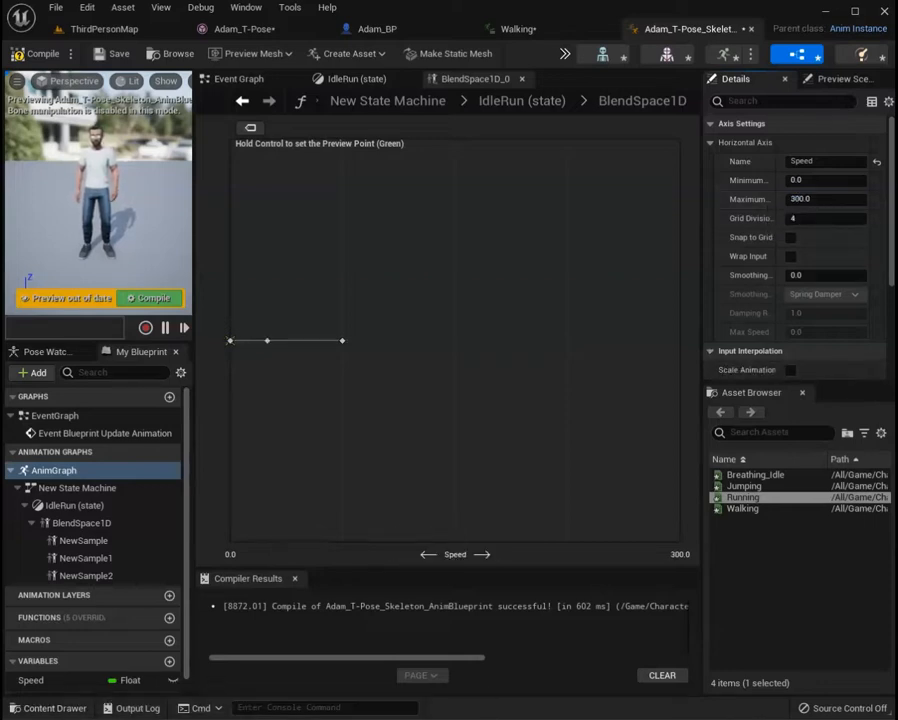
Set the blend space's sample smoothing Weight Speed to 5, and compile and save the Anim Blueprint.
scroll(800, 300, down, 3)
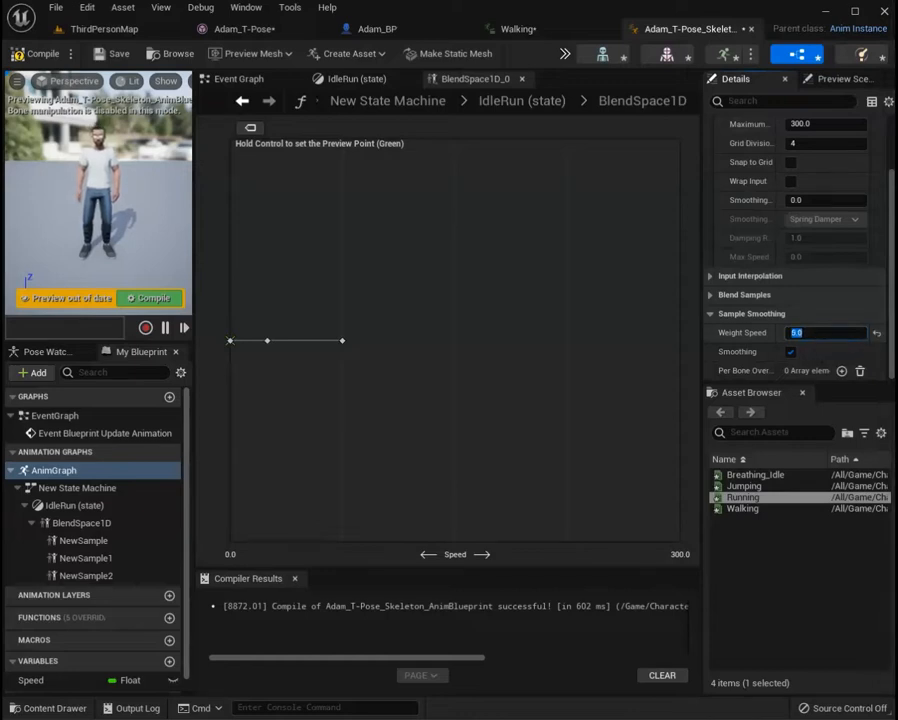
click(38, 53)
click(112, 53)
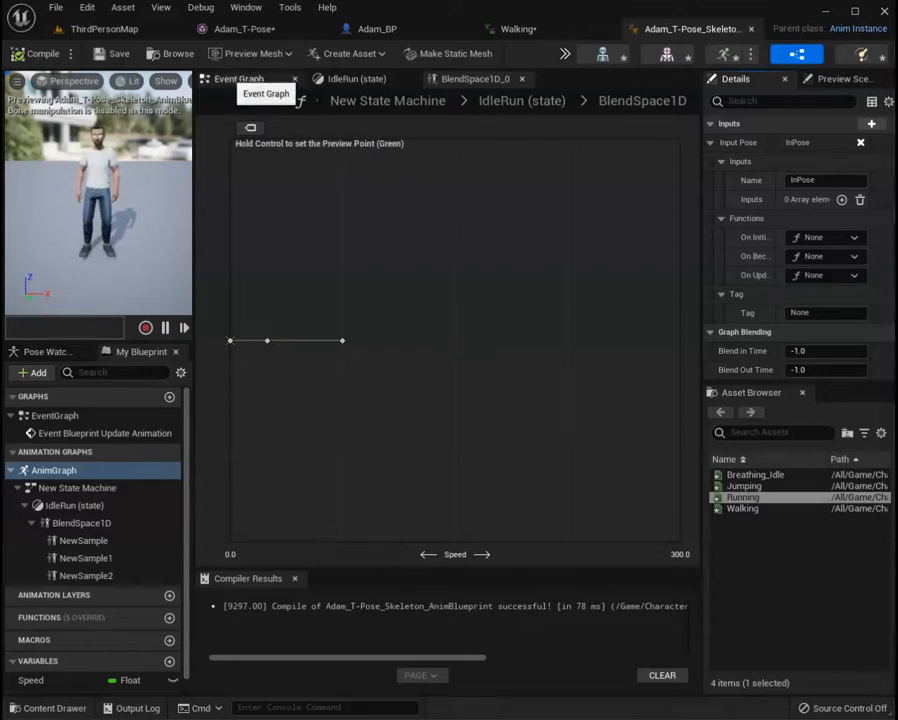
In the Event Graph, add a Set Speed node executed from Event Blueprint Update Animation.
click(238, 78)
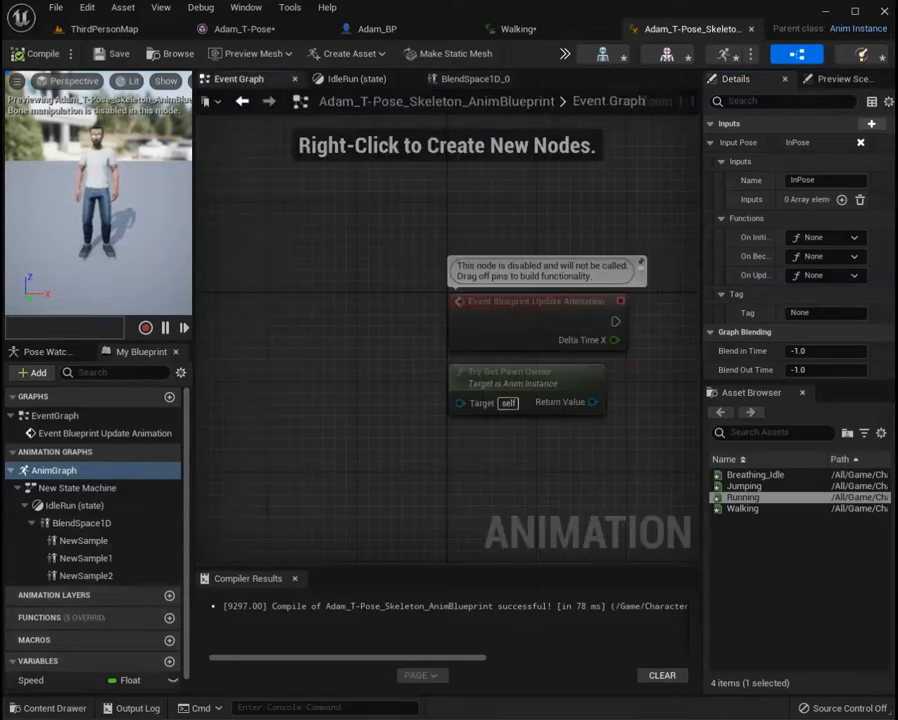
right_drag(581, 211, 357, 182)
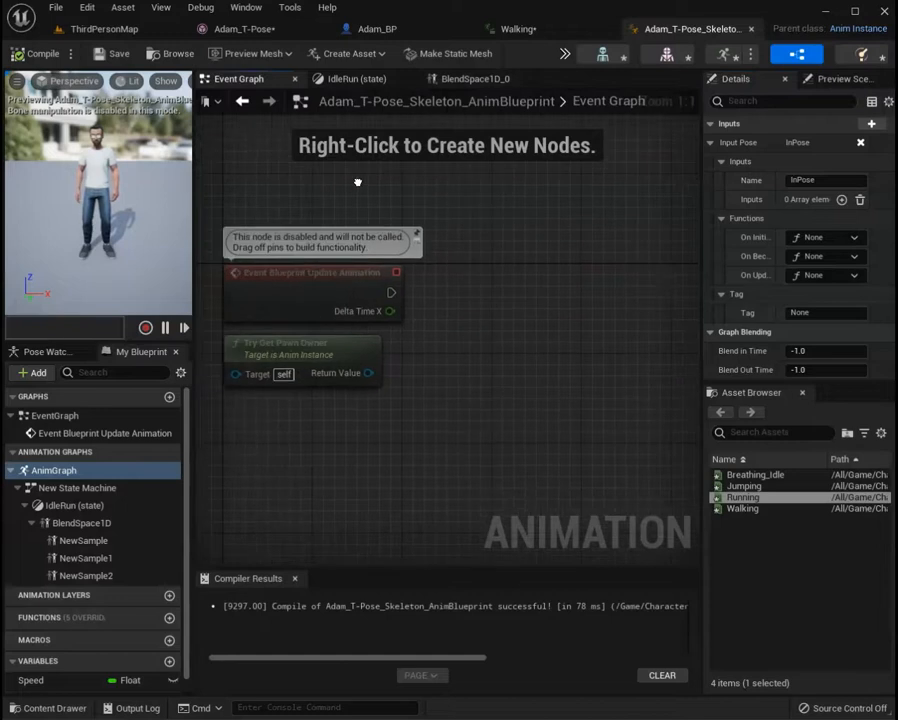
drag(391, 292, 511, 292)
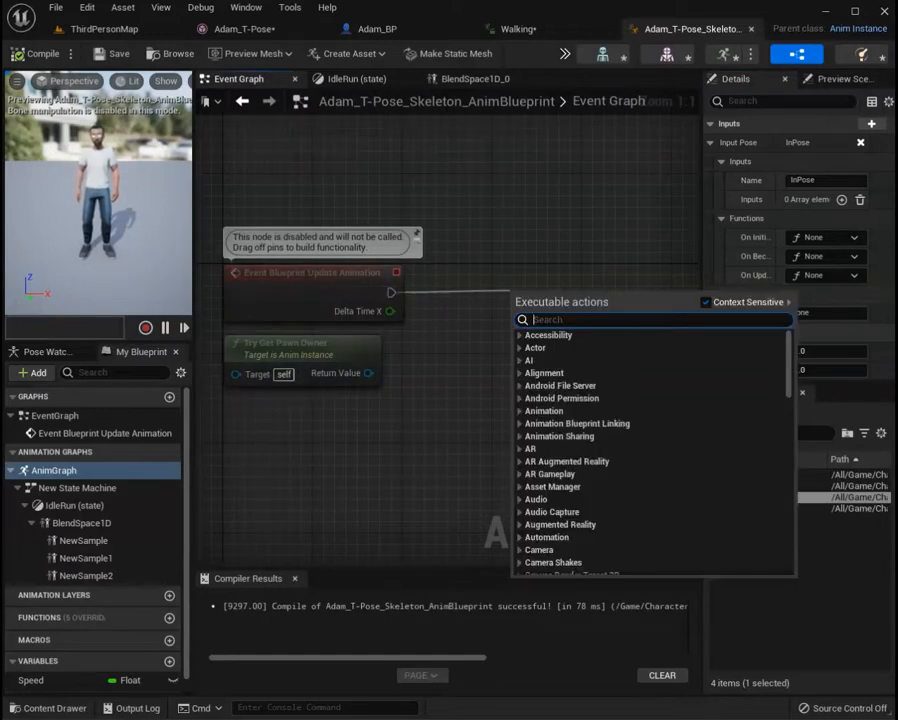
text(setsp)
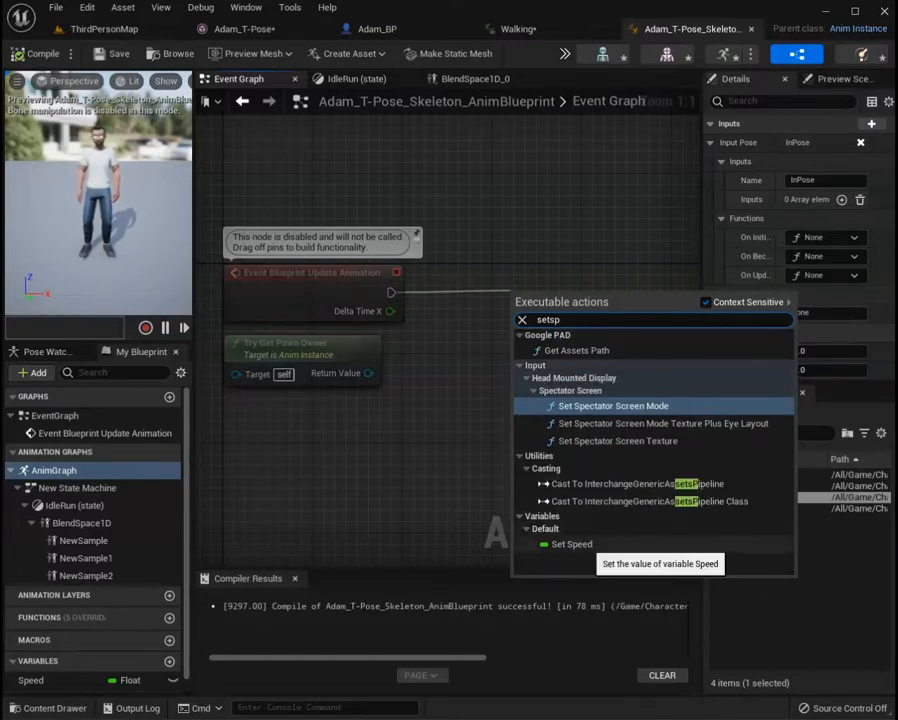
click(571, 544)
Add Get Velocity from Try Get Pawn Owner's return value, feed it into a Vector Length node, and line up both nodes.
drag(368, 373, 430, 408)
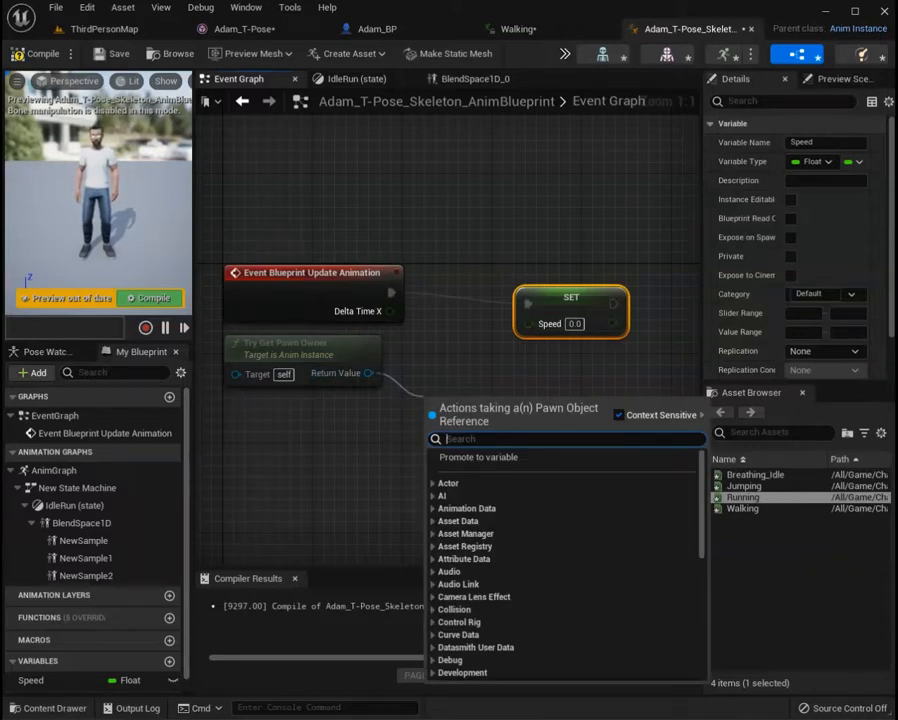
text(get vel)
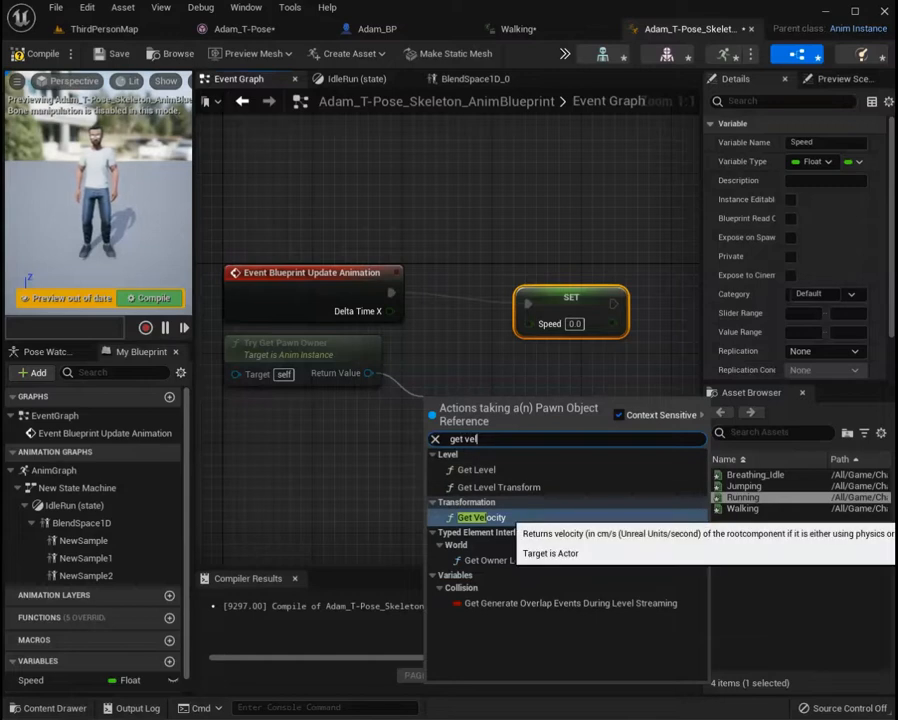
click(481, 517)
right_drag(631, 409, 445, 292)
drag(362, 320, 406, 358)
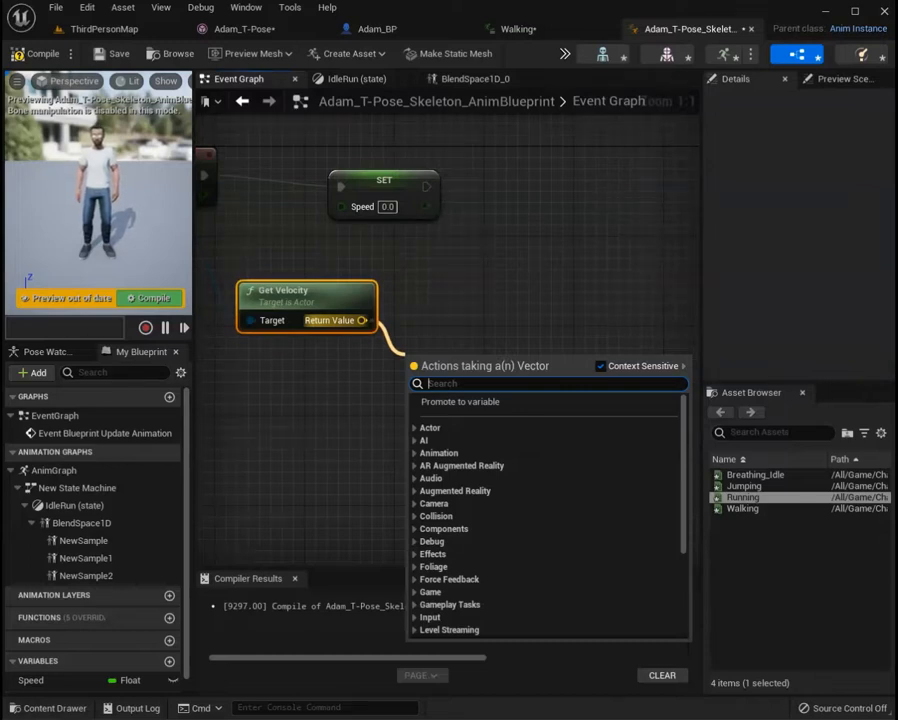
text(vector leng)
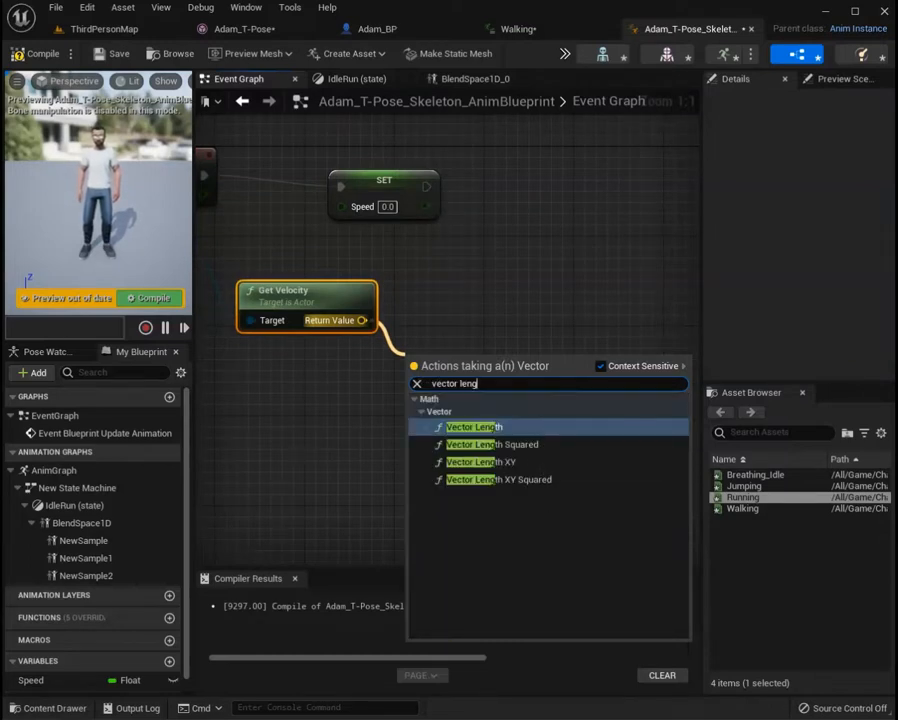
click(475, 427)
drag(445, 275, 467, 241)
drag(605, 384, 591, 250)
Move the Set Speed node beyond Vector Length, connect the vector length to its Speed input, and compile the Anim Blueprint.
right_drag(570, 322, 441, 335)
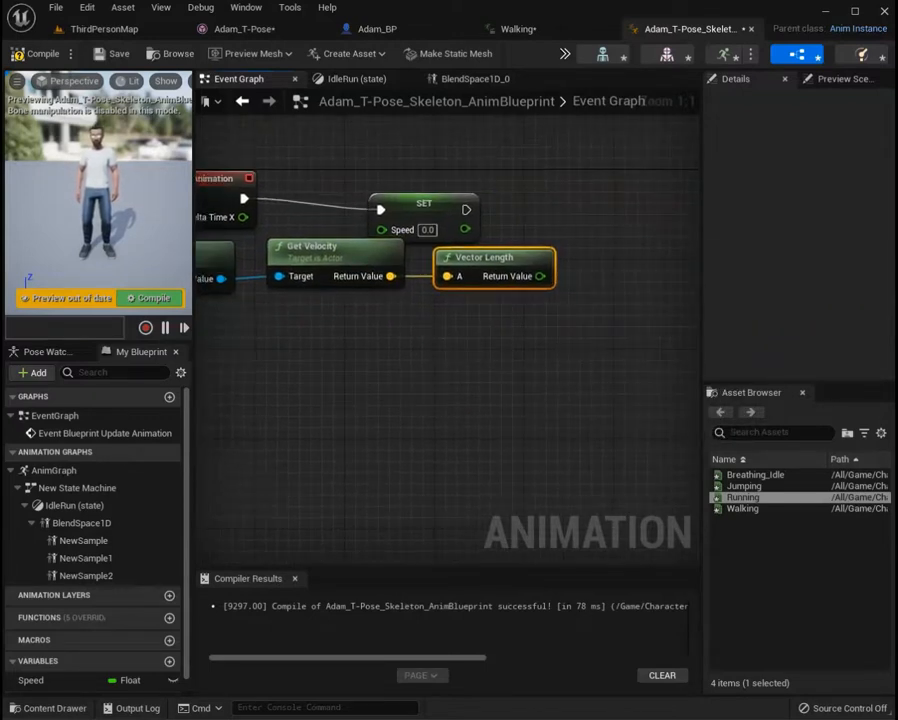
click(440, 205)
drag(440, 205, 662, 193)
drag(540, 276, 605, 217)
click(38, 53)
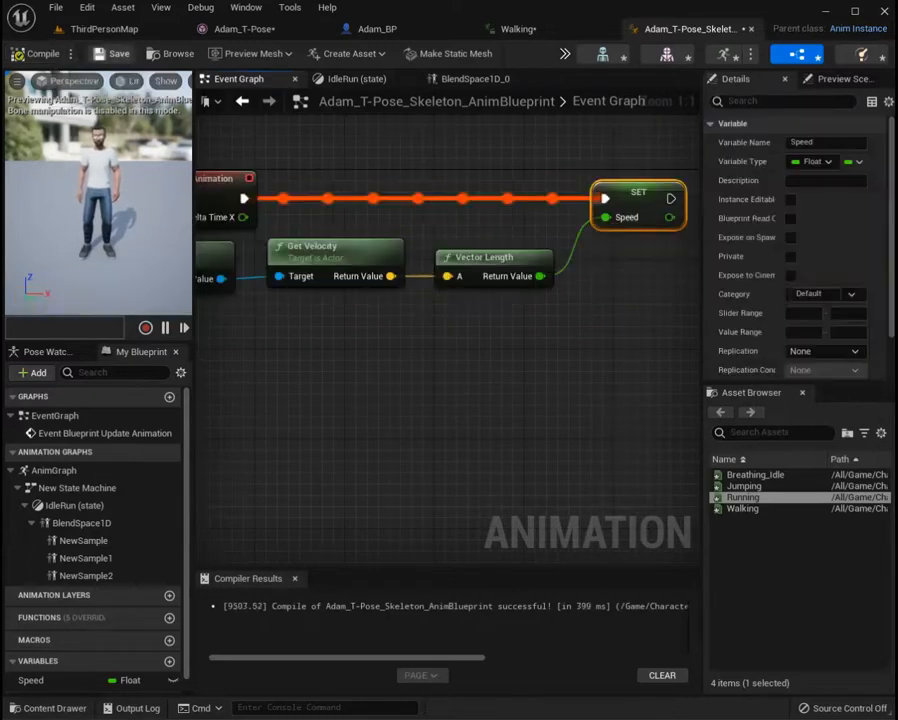
right_drag(423, 377, 464, 387)
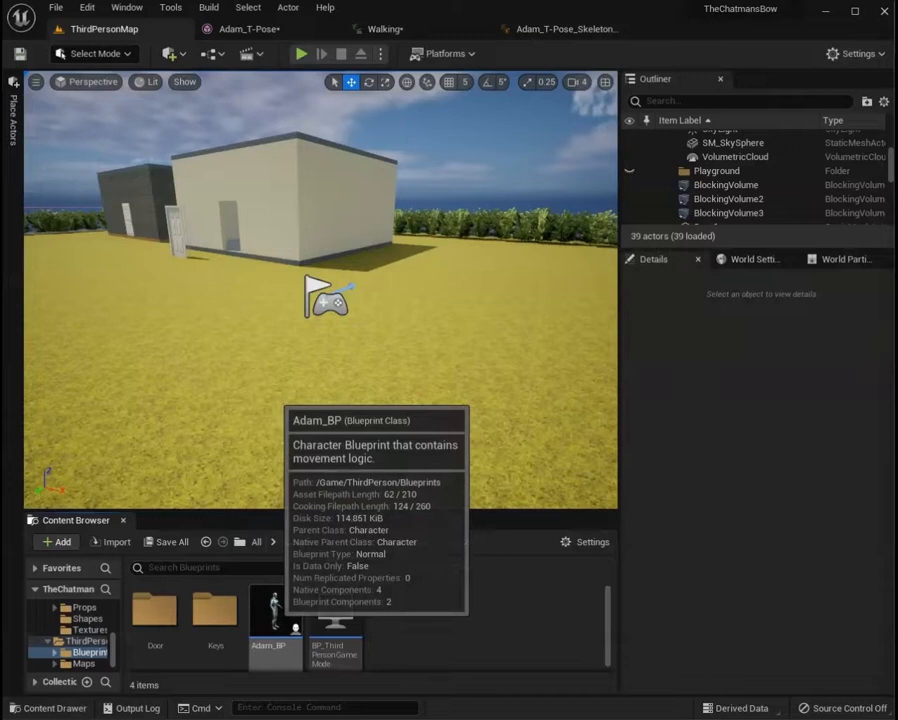
In the Adam_BP character blueprint, set the Mesh component's Skeletal Mesh to Adam_T-Pose.
double_click(272, 615)
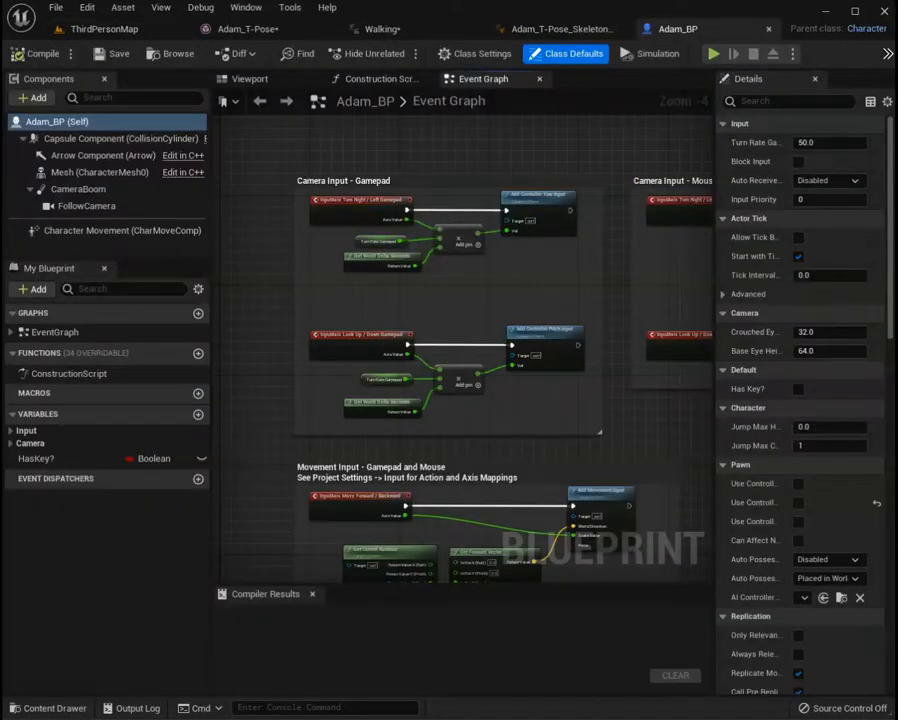
click(250, 79)
click(462, 325)
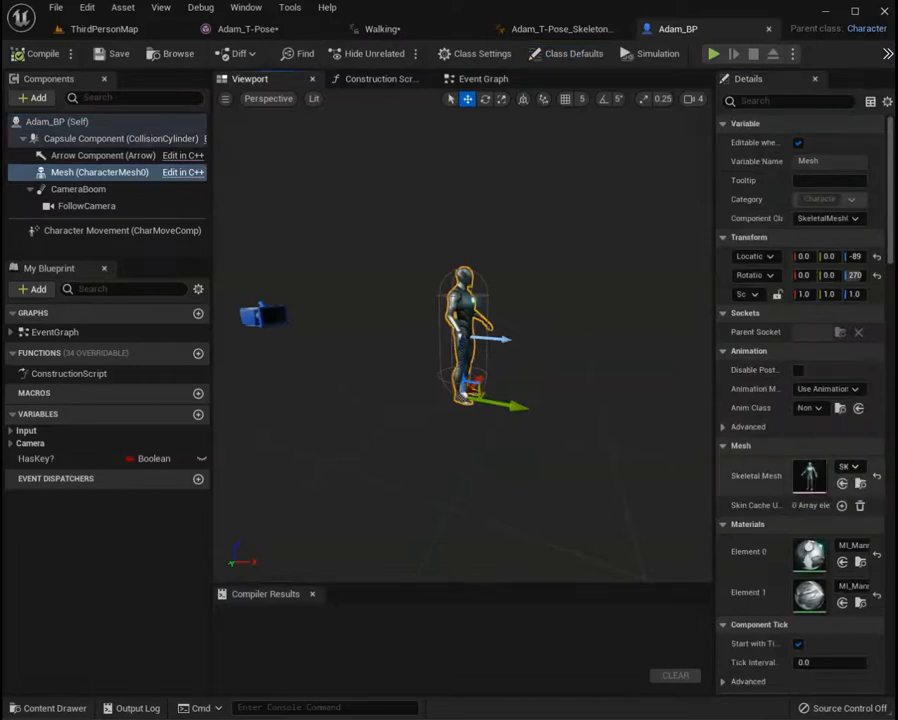
click(848, 466)
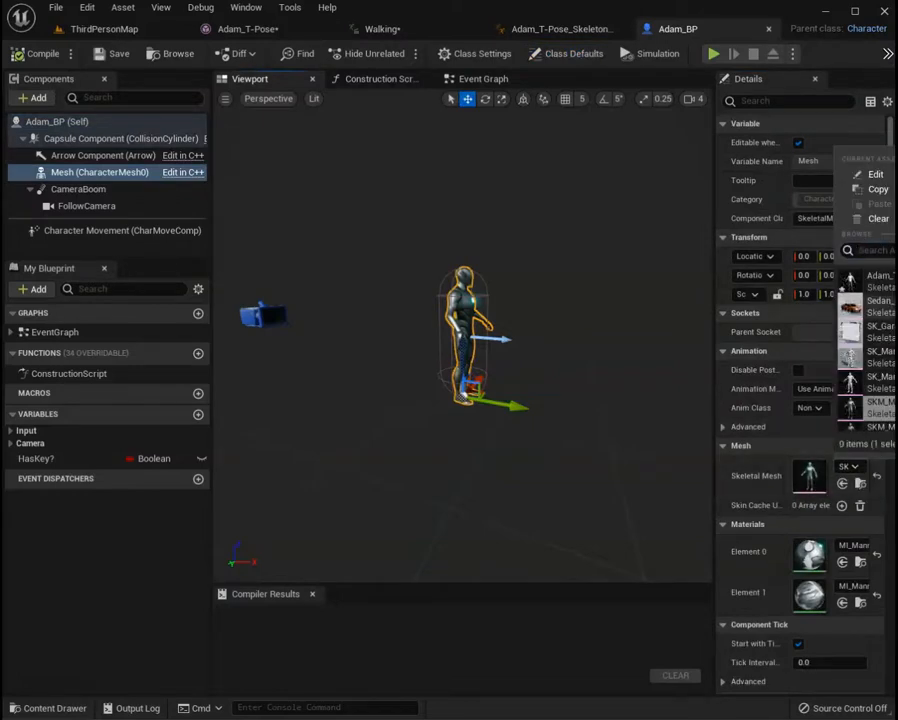
click(868, 280)
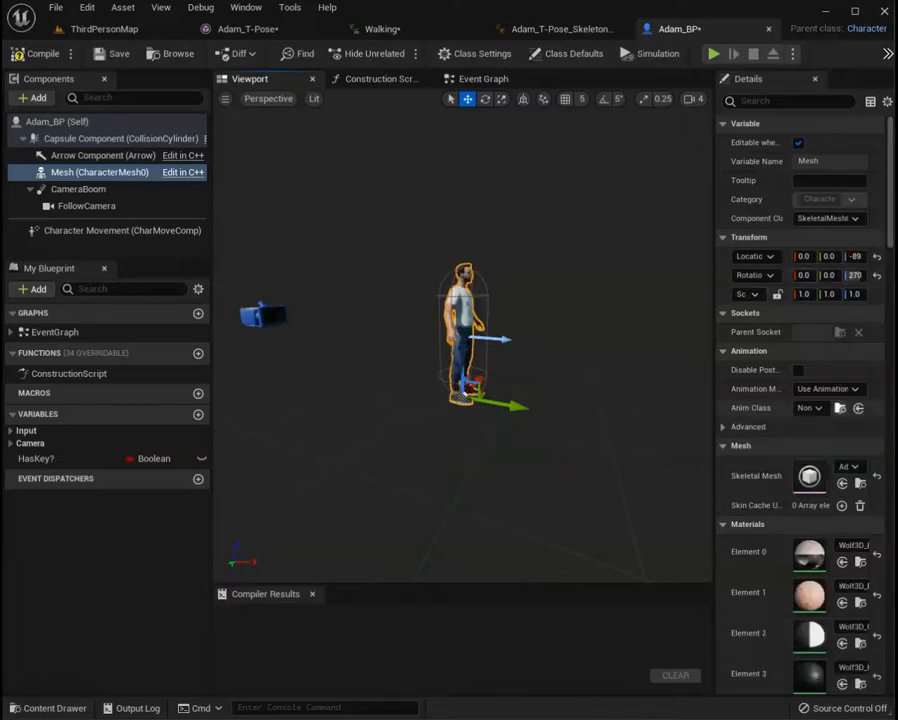
Assign the Adam_T-Pose_Skeleton Anim Blueprint as the Mesh component's Anim Class, and compile and save Adam_BP.
click(809, 408)
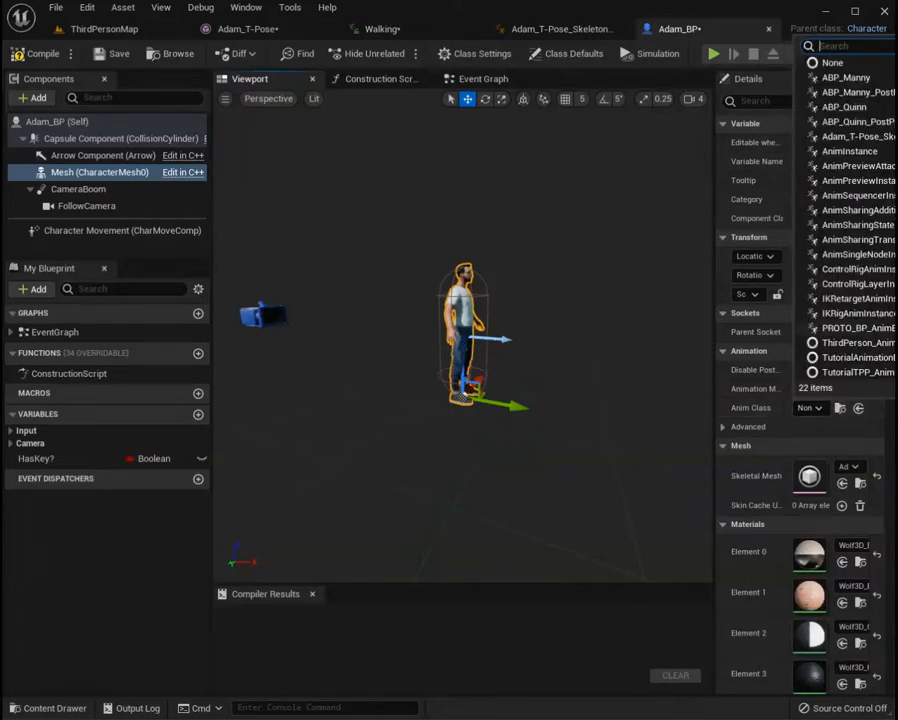
click(855, 136)
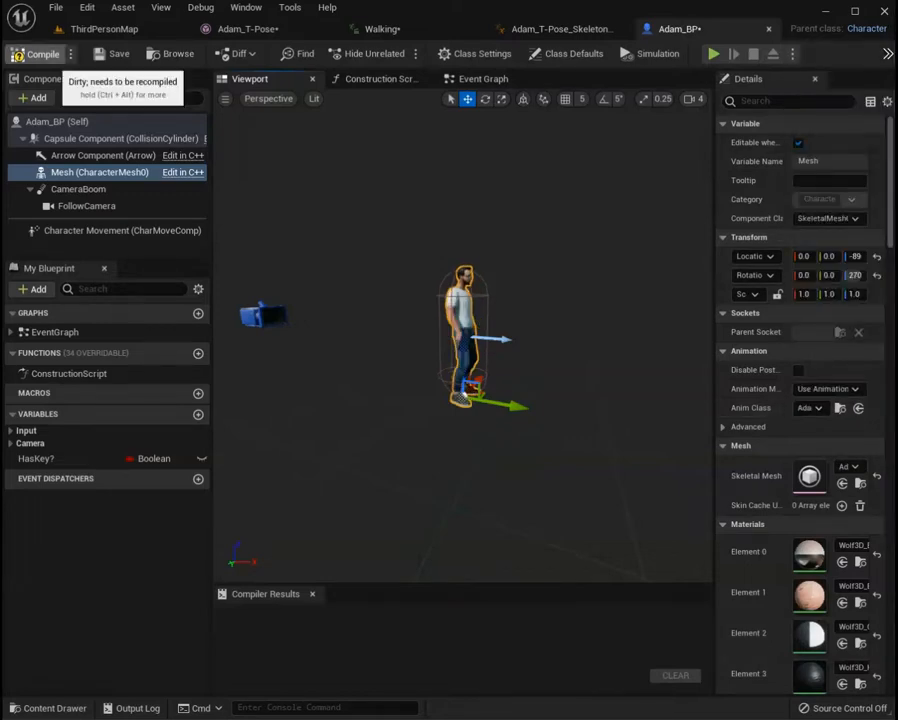
click(35, 54)
click(113, 53)
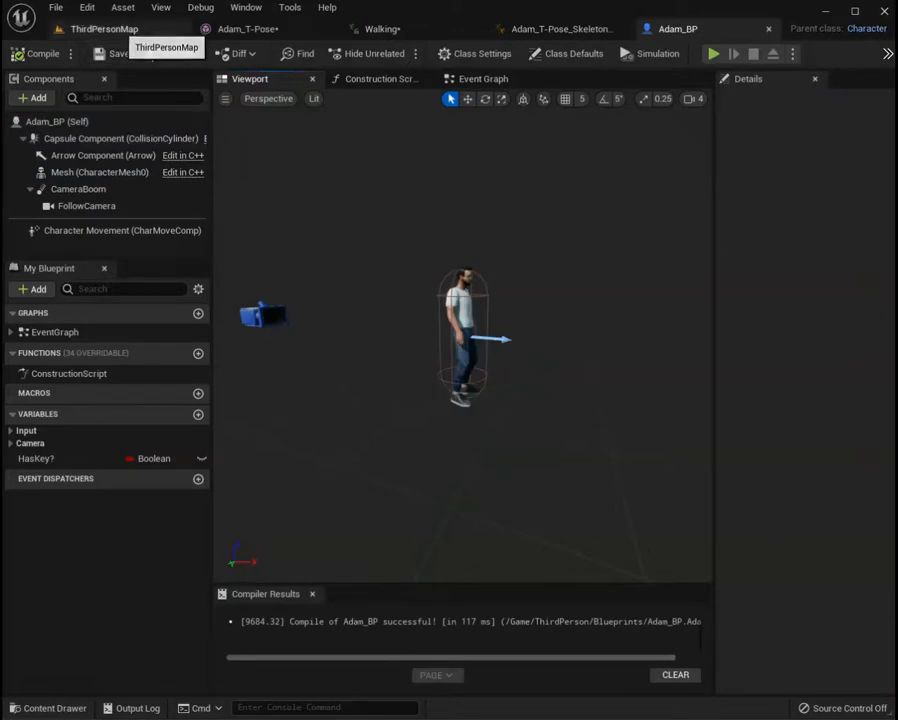
Play ThirdPersonMap in the editor and run the character forward and backward to check its idle and movement animations.
click(110, 29)
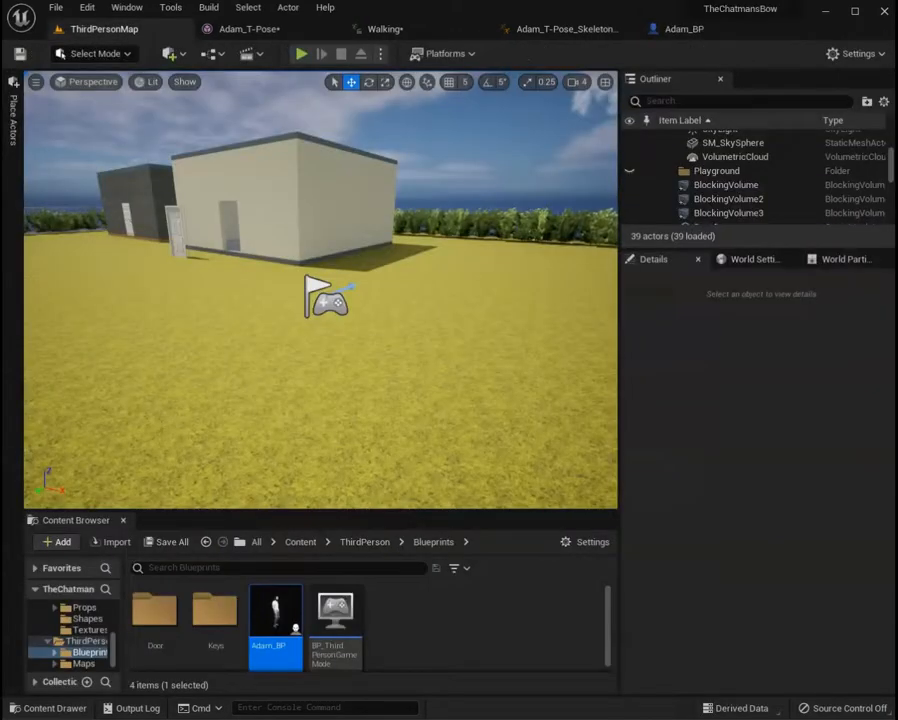
click(300, 54)
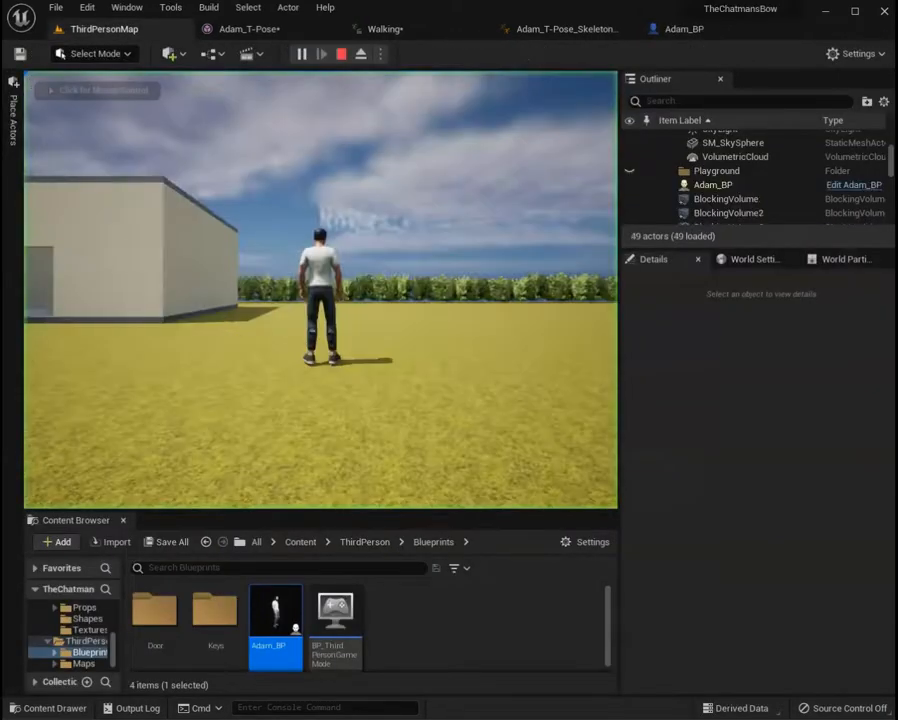
key(w)
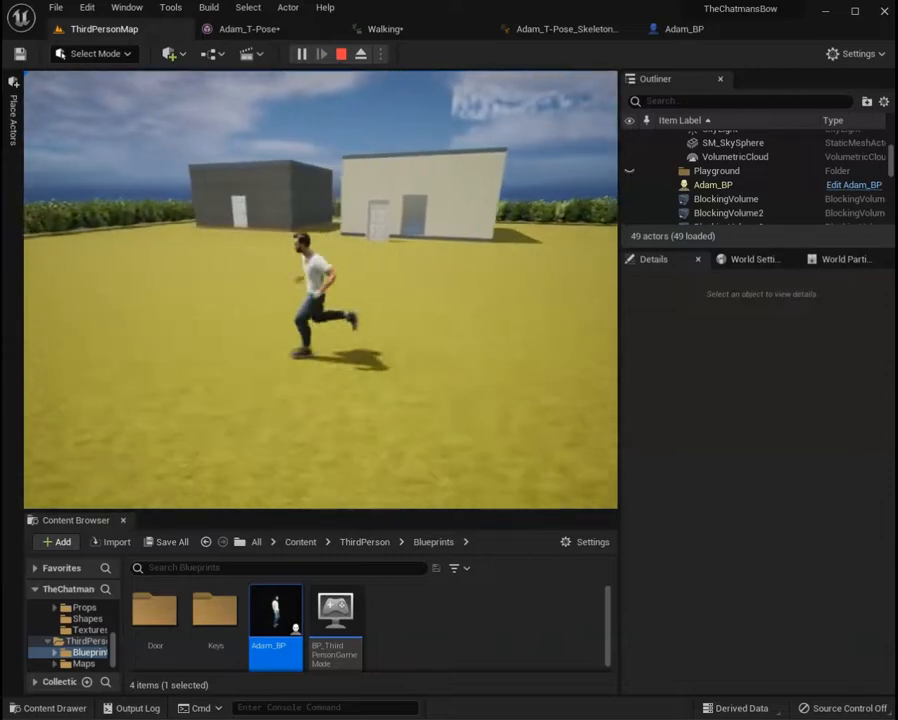
key(s)
key(w)
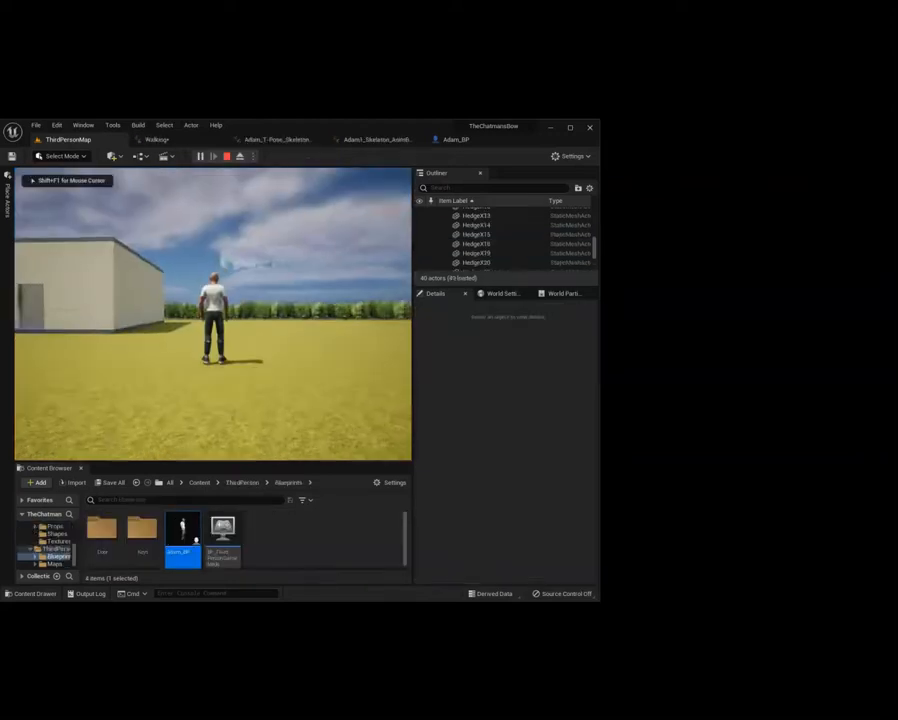
In the running level, test the avatar's animations by moving forward, backward and sideways and trying a jump.
key(w)
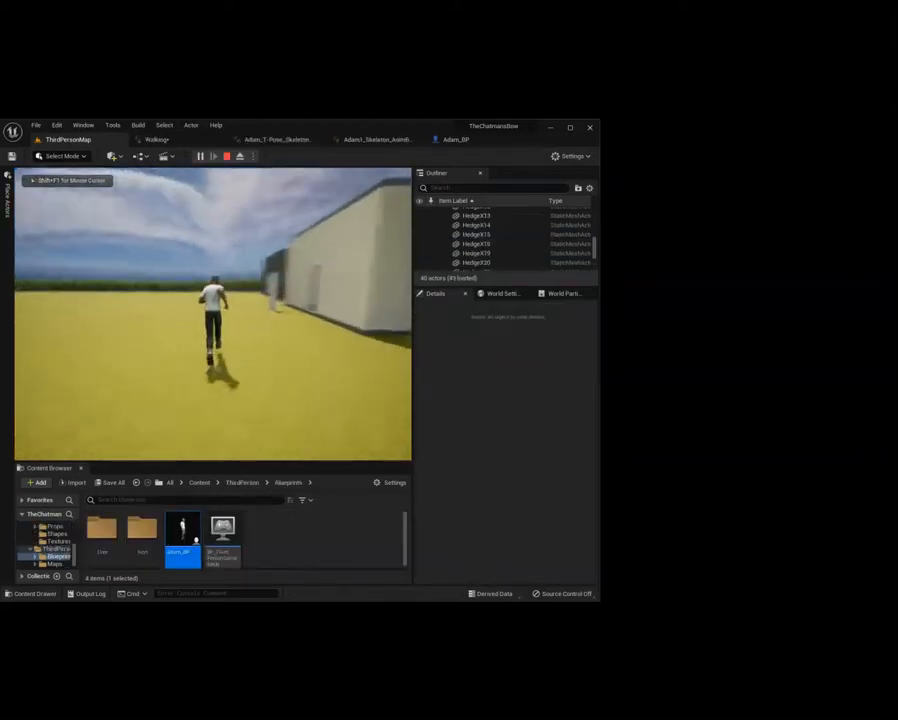
key(space)
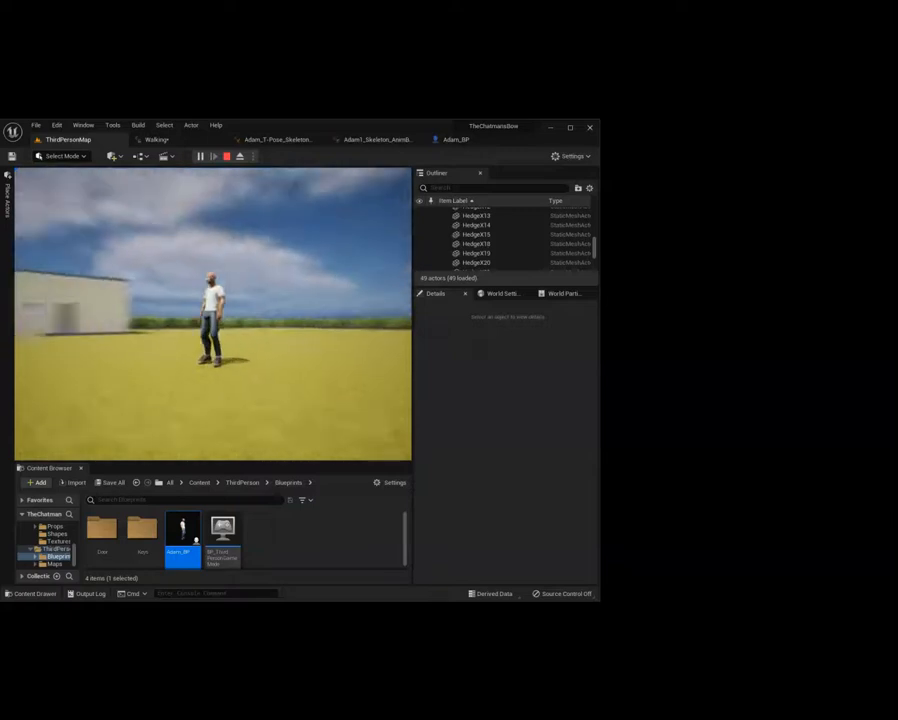
key(w)
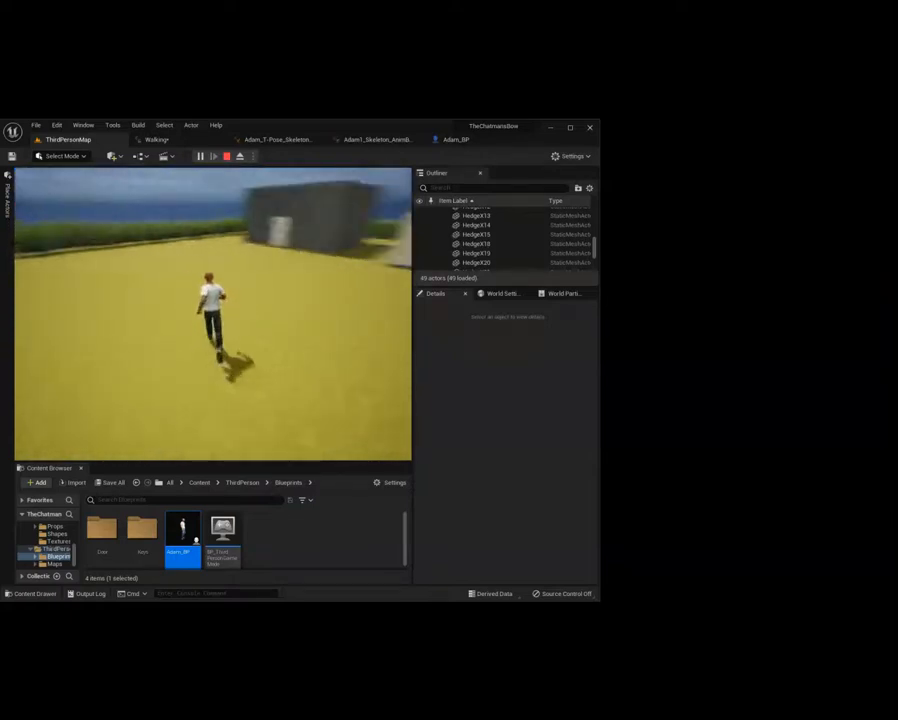
key(s)
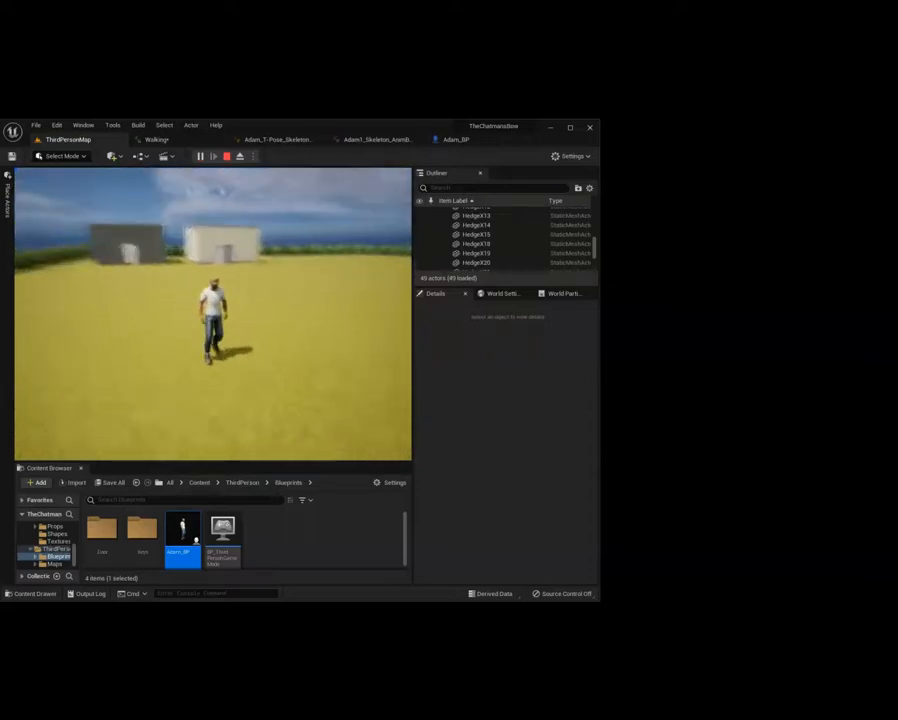
key(d)
key(w)
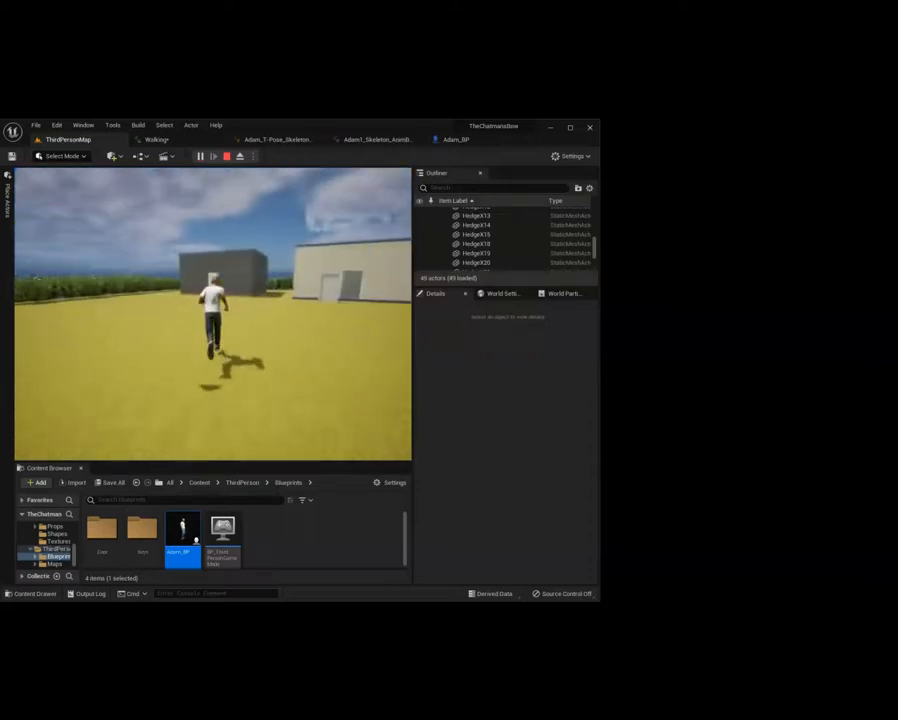